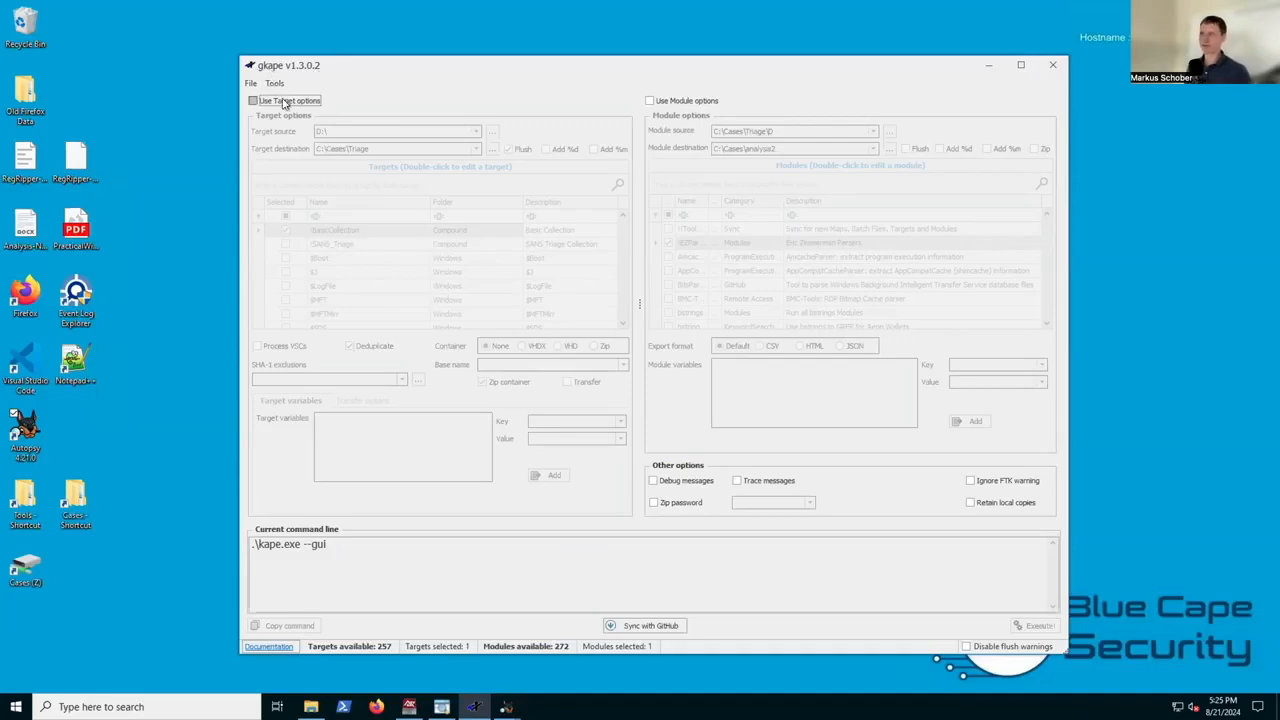
- Enable only the module options, leaving the target options off, and widen the Name column of the modules list
{"action": "left_click", "coordinate": [284, 102]}
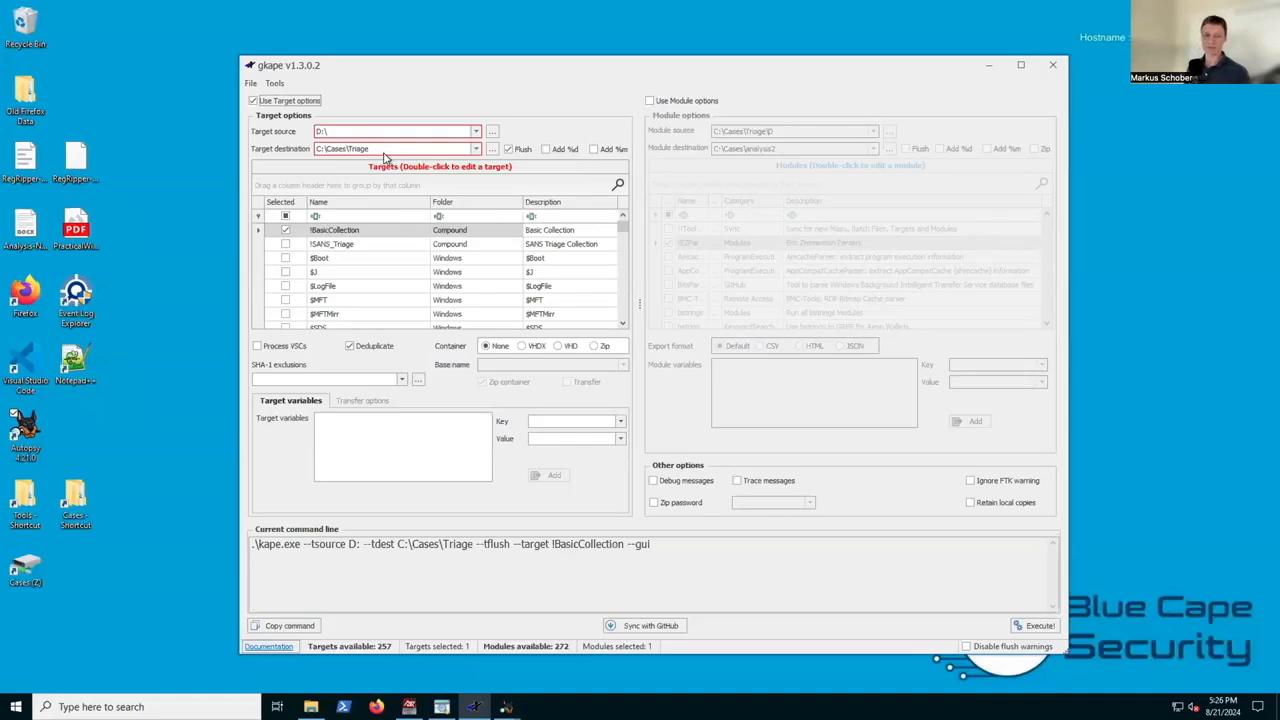
{"action": "left_click", "coordinate": [649, 101]}
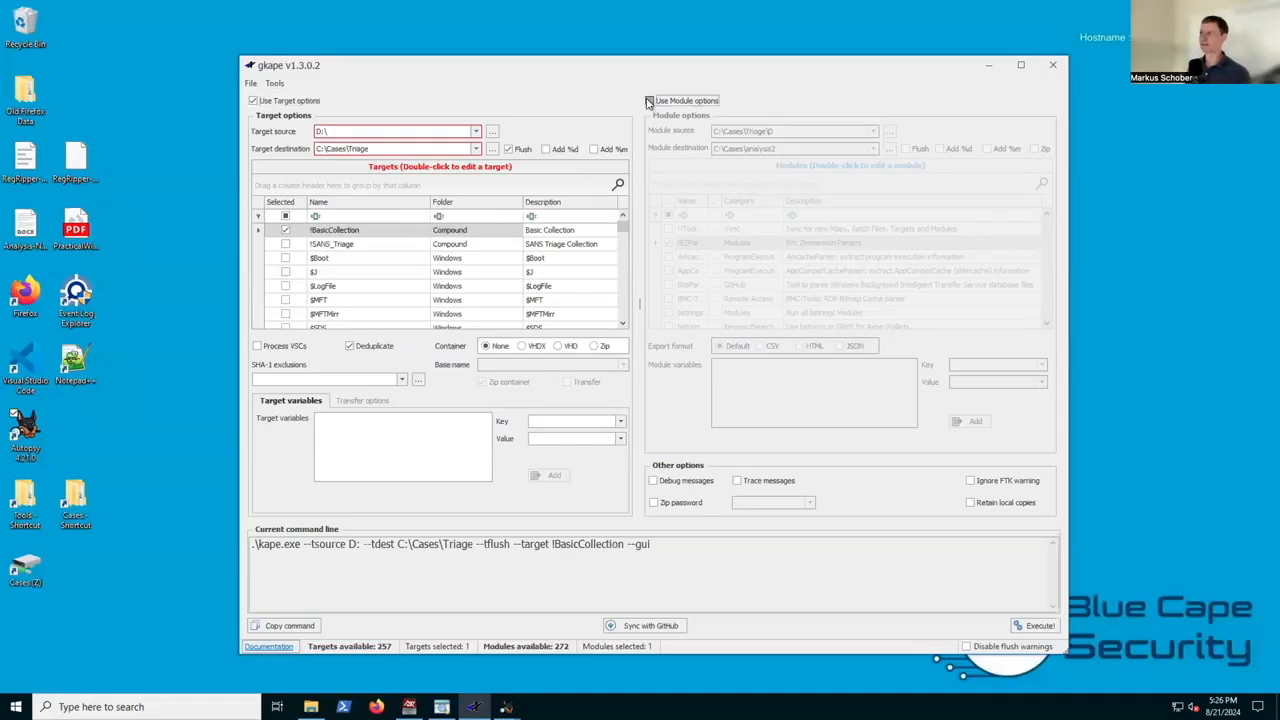
{"action": "left_click", "coordinate": [253, 100]}
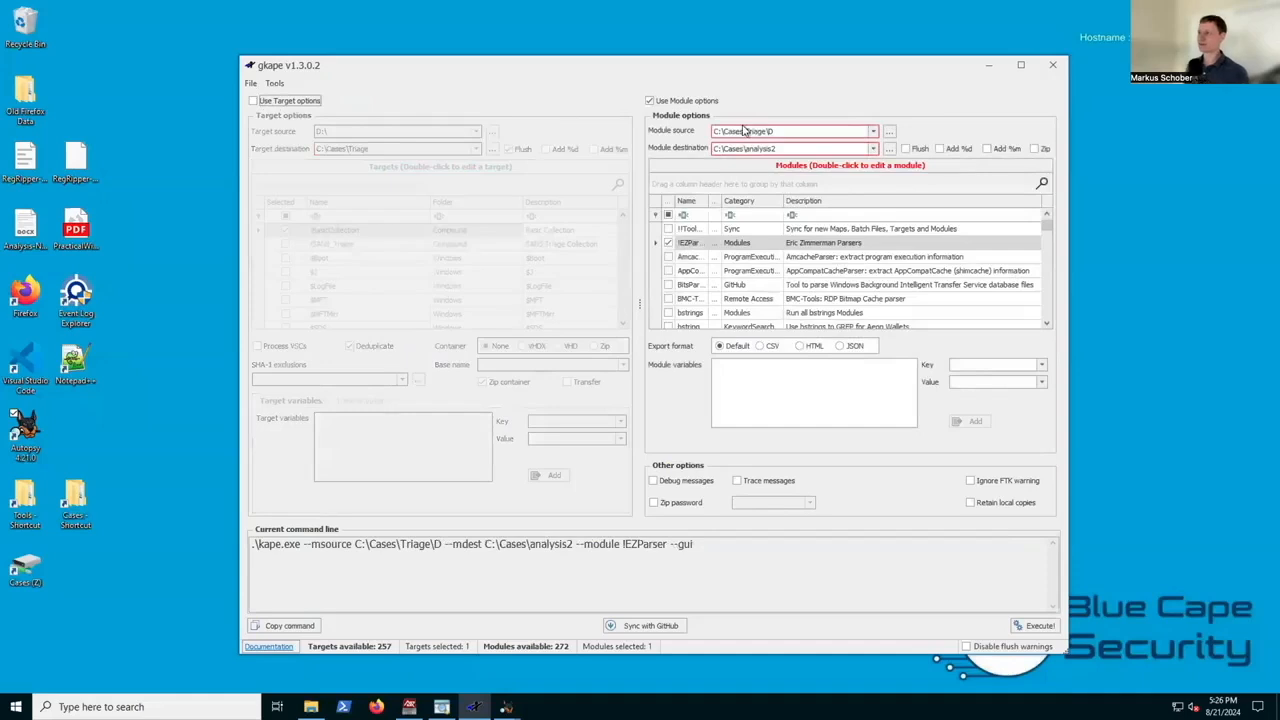
{"action": "left_click_drag", "start_coordinate": [709, 203], "coordinate": [743, 206]}
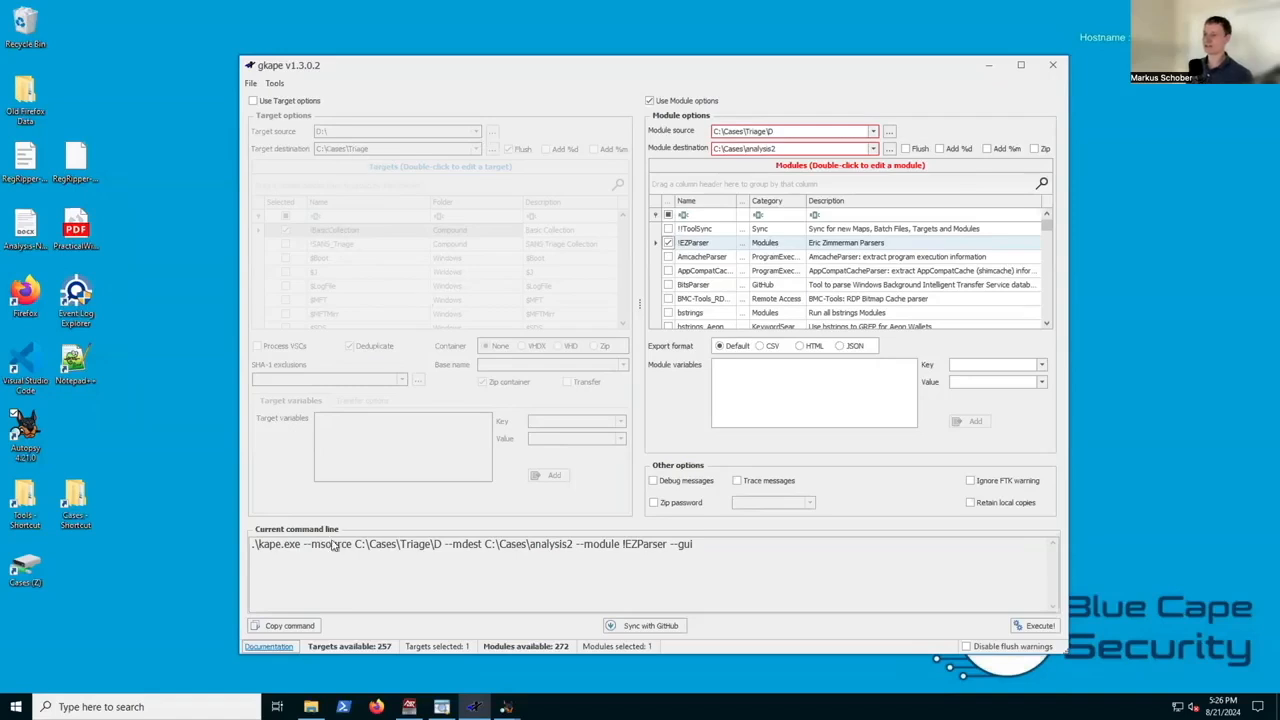
- Switch to File Explorer and open the collected triage data in C:\Cases\Triage\D, widening the Name column in the Triage folder
{"action": "left_click", "coordinate": [311, 706]}
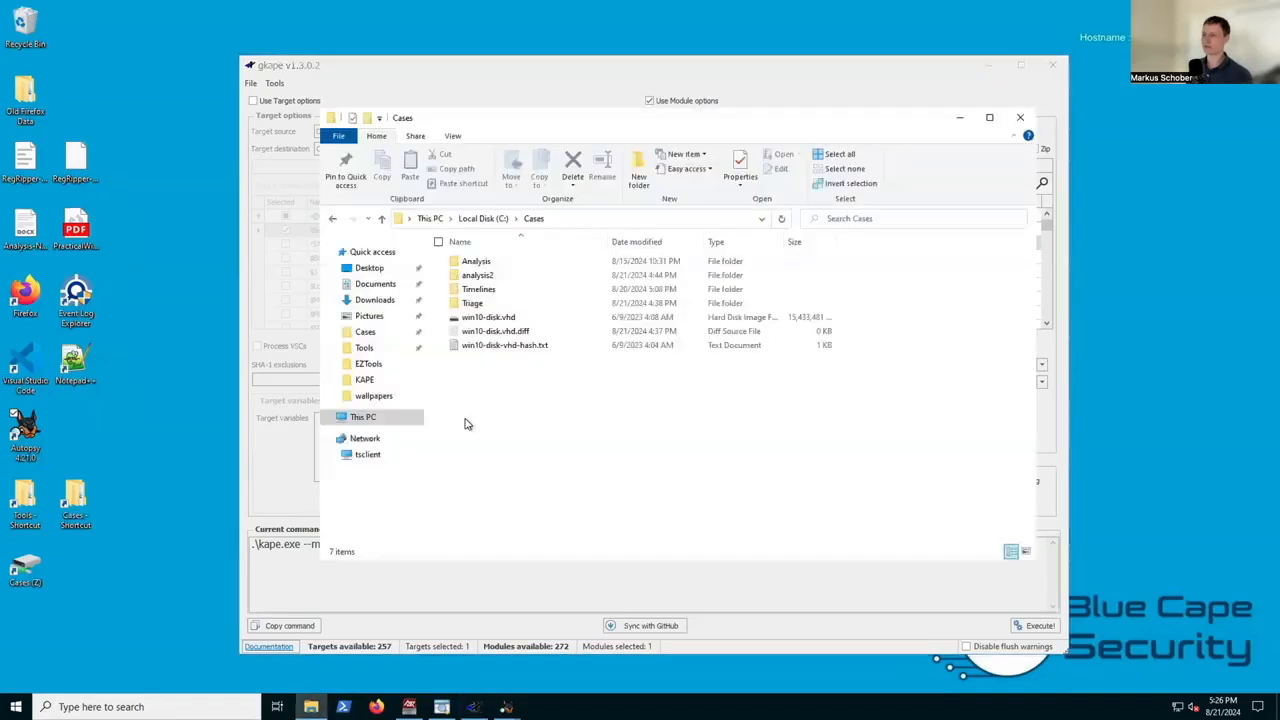
{"action": "double_click", "coordinate": [472, 302]}
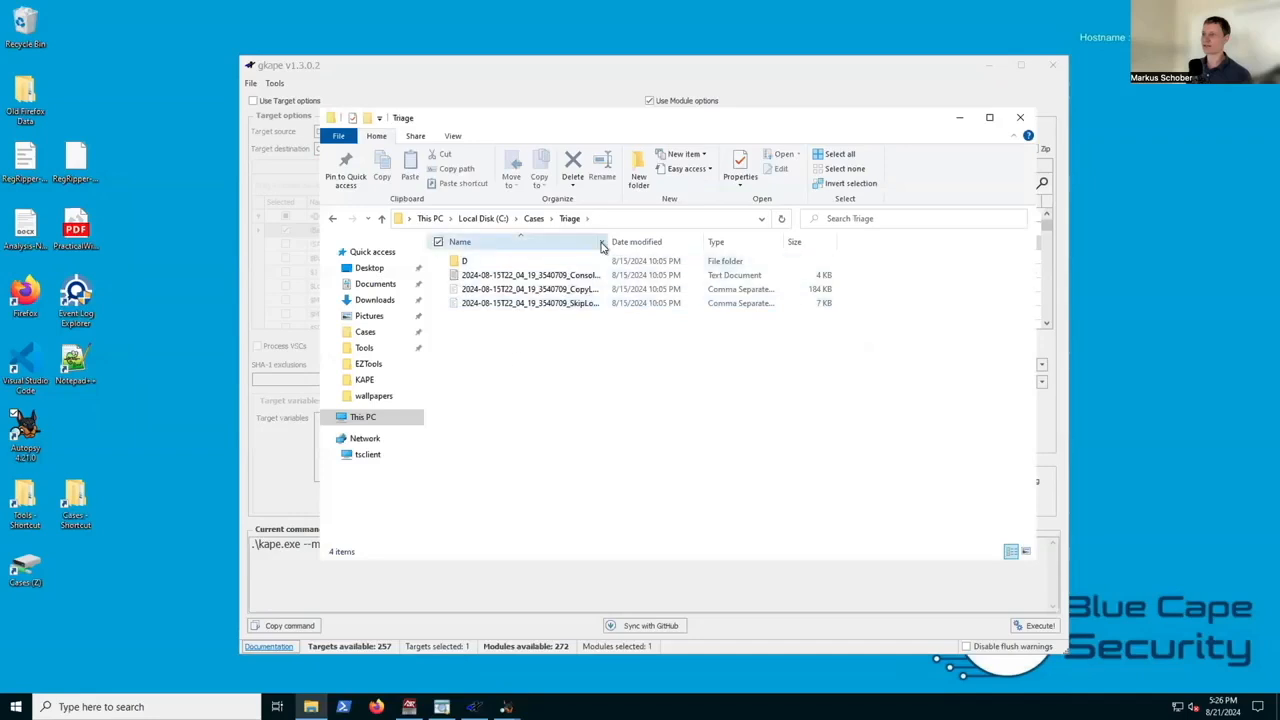
{"action": "left_click_drag", "start_coordinate": [608, 242], "coordinate": [667, 242]}
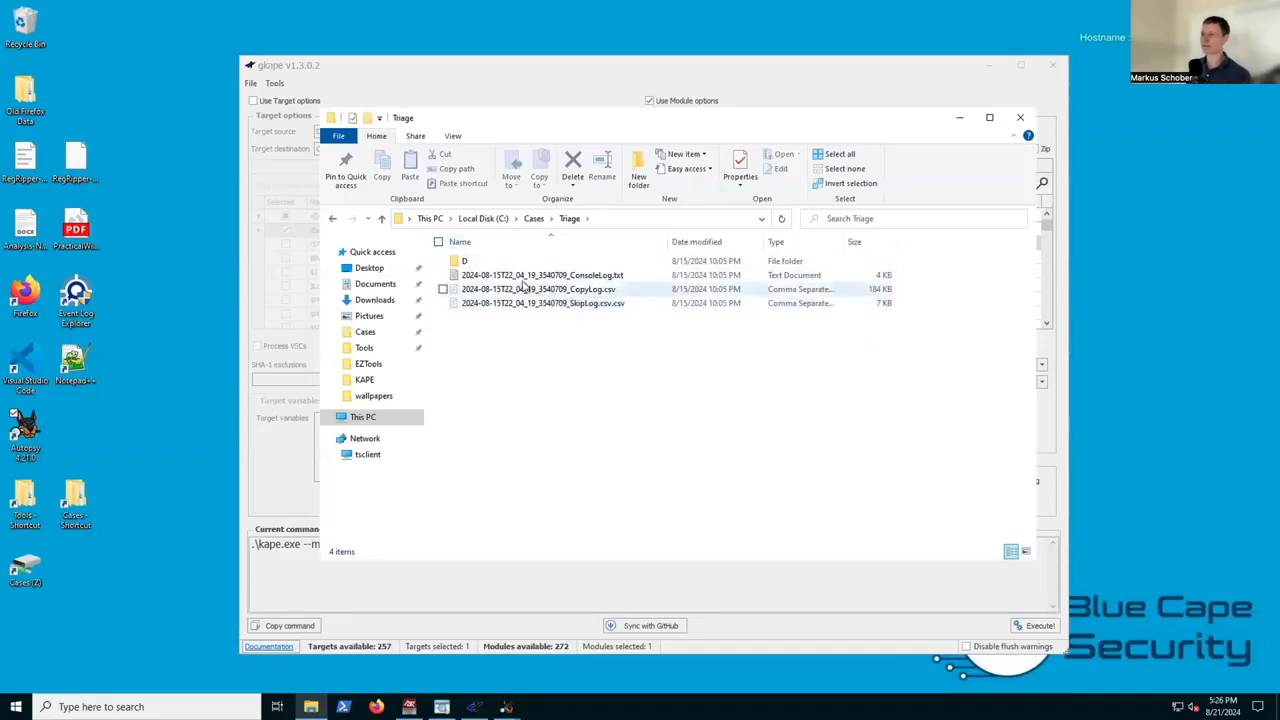
{"action": "double_click", "coordinate": [465, 262]}
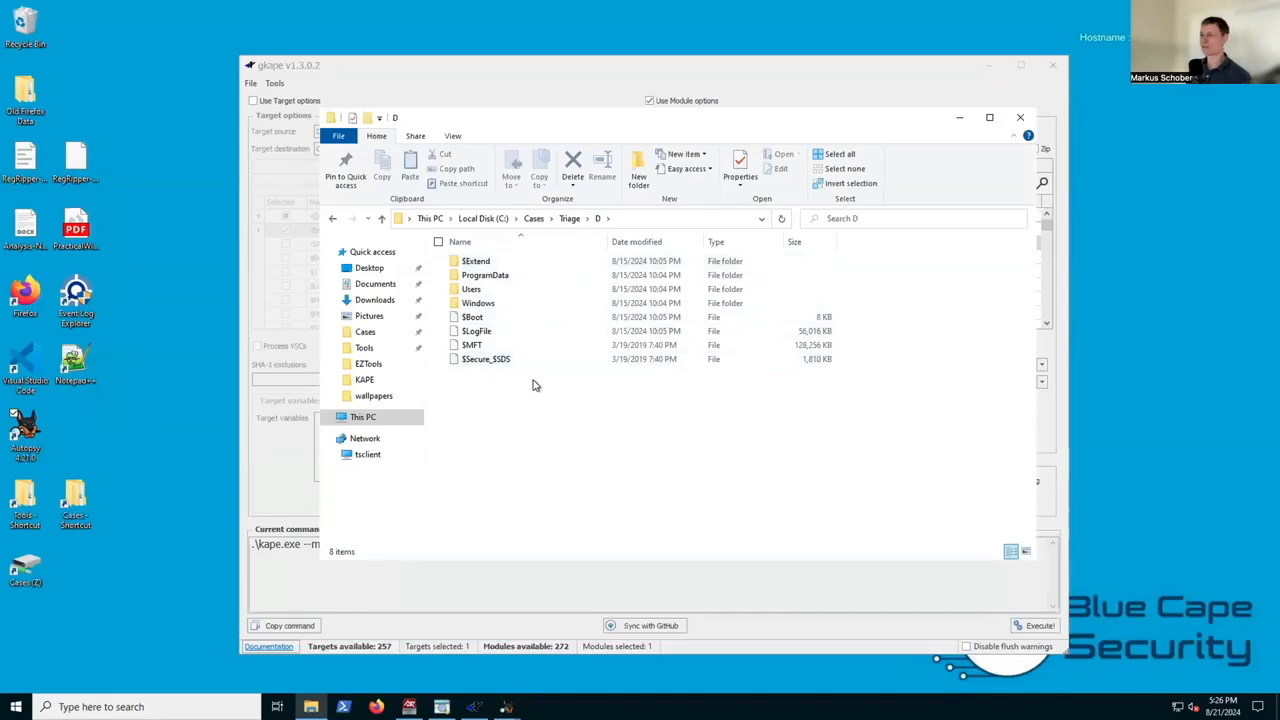
- Examine the collected items in the D folder, including the $MFT file and the Users folder
{"action": "left_click_drag", "start_coordinate": [492, 390], "coordinate": [477, 256]}
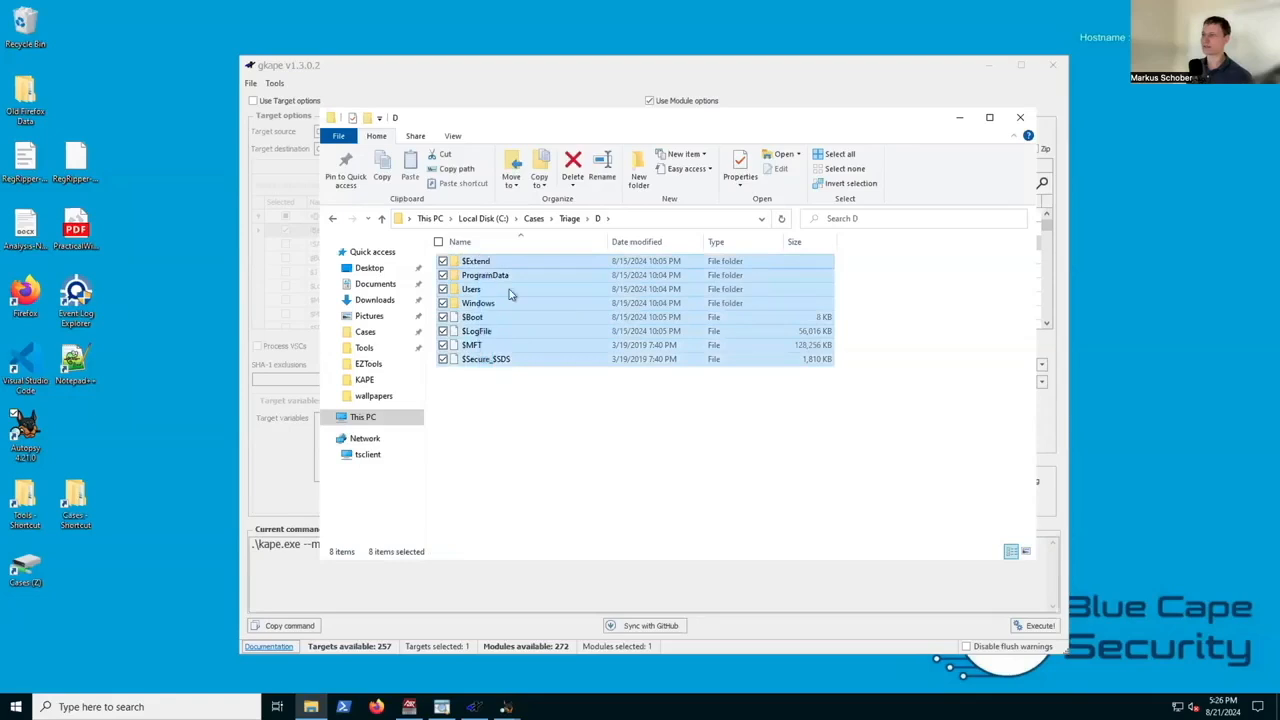
{"action": "left_click", "coordinate": [482, 400]}
{"action": "left_click", "coordinate": [499, 346]}
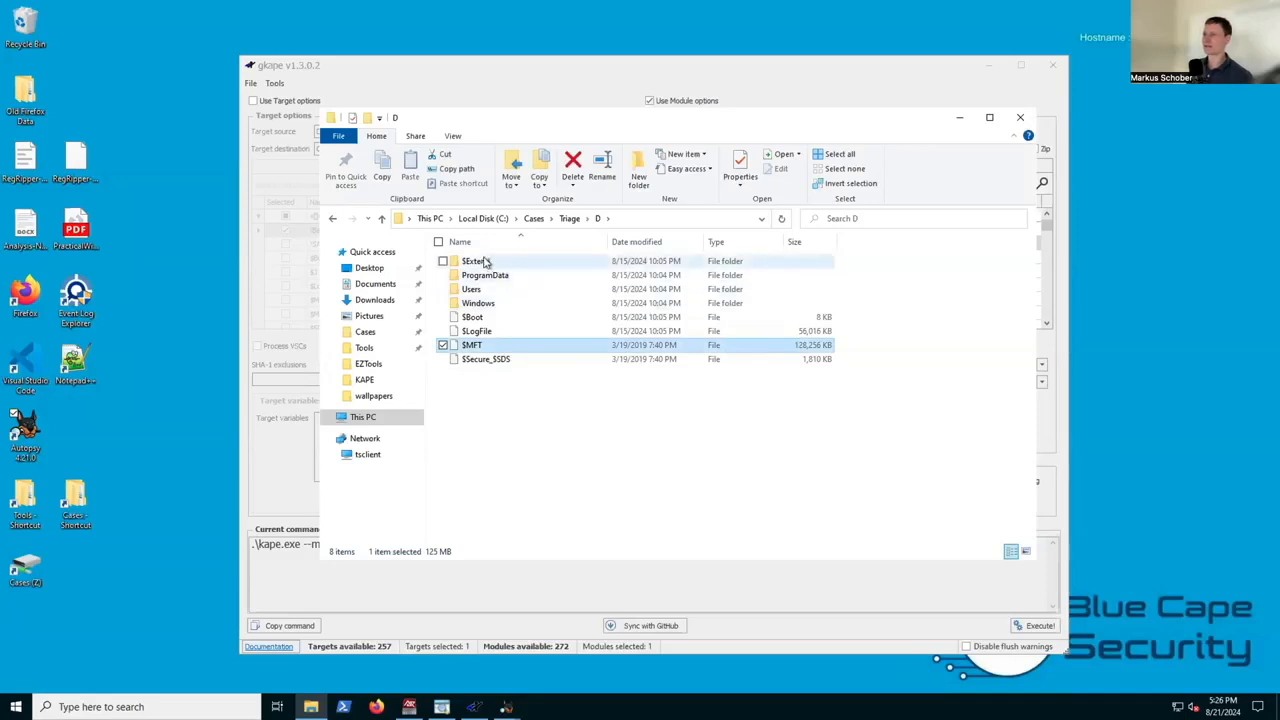
{"action": "left_click", "coordinate": [476, 291]}
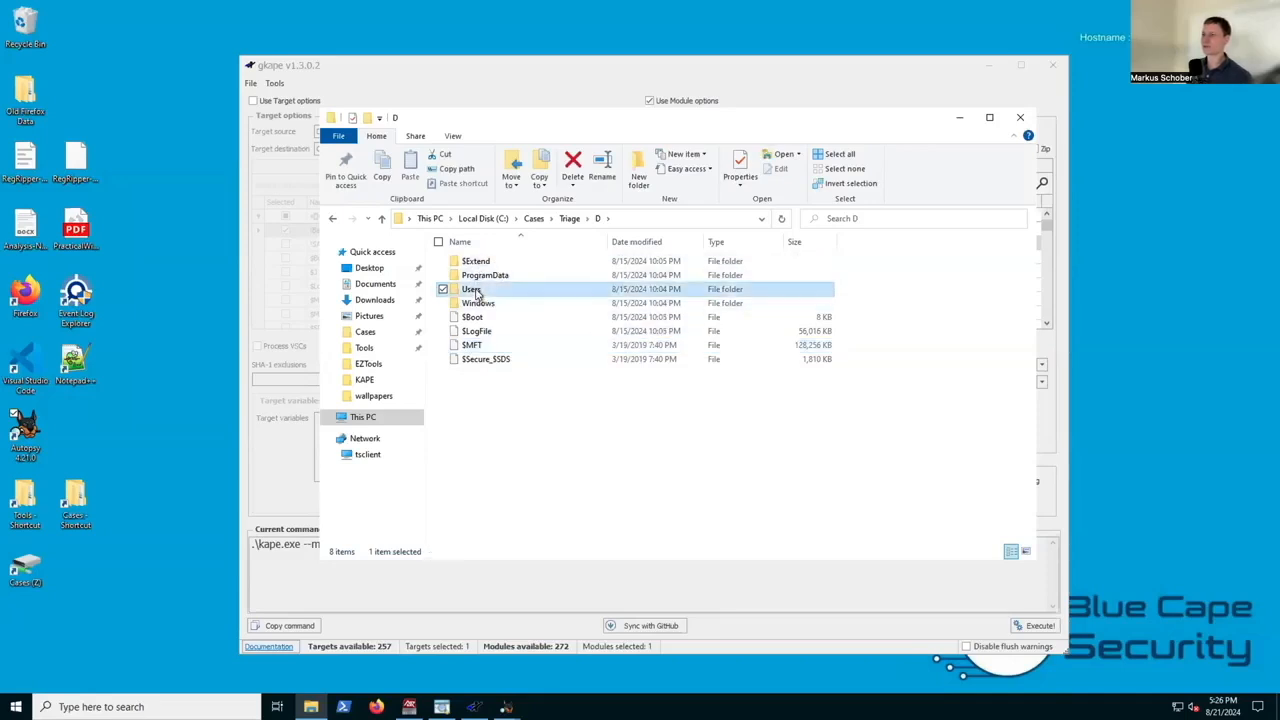
- Inspect the collected event logs in Windows\System32\winevt\logs and the registry hives in System32\config, then put the File Explorer window away
{"action": "double_click", "coordinate": [490, 303]}
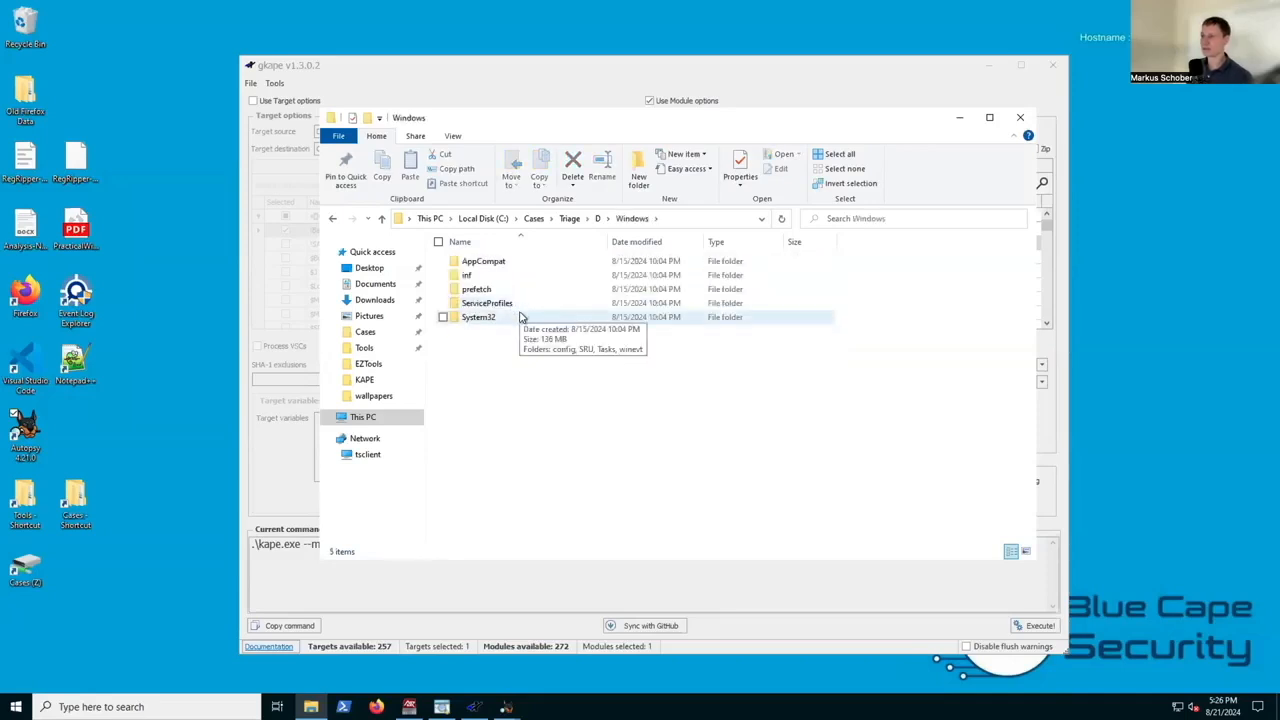
{"action": "double_click", "coordinate": [480, 317]}
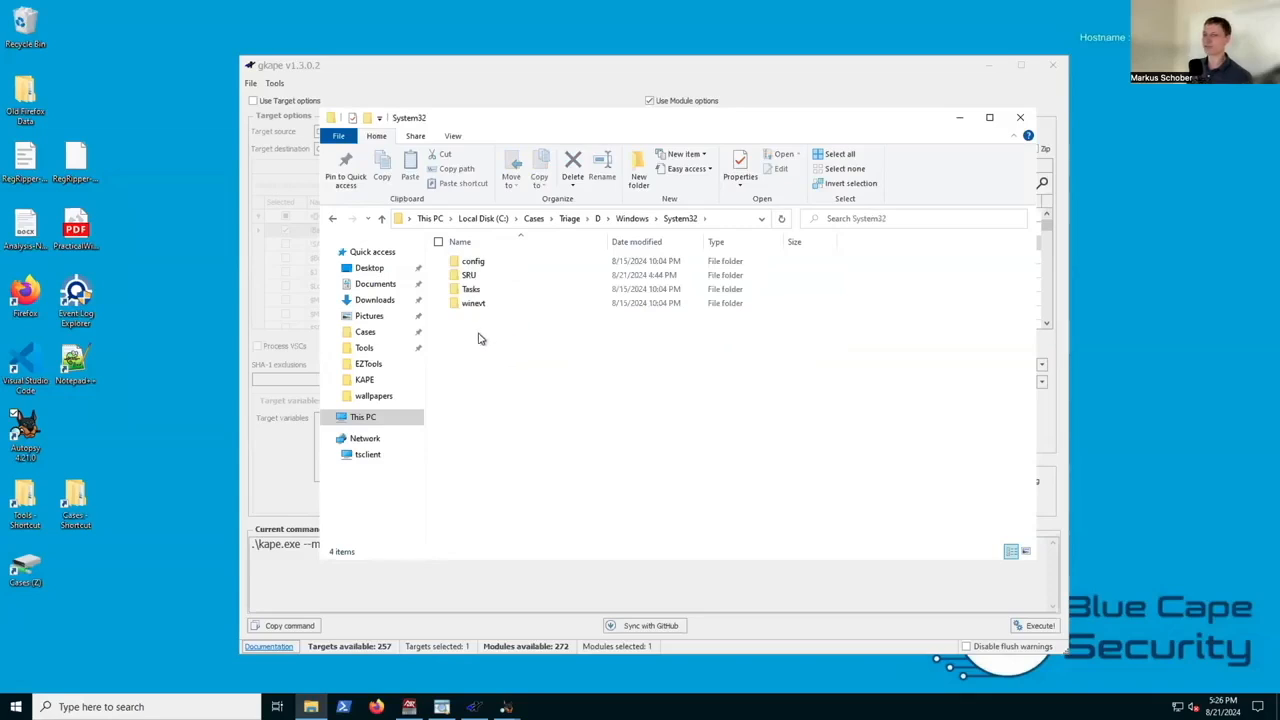
{"action": "double_click", "coordinate": [476, 305]}
{"action": "double_click", "coordinate": [476, 263]}
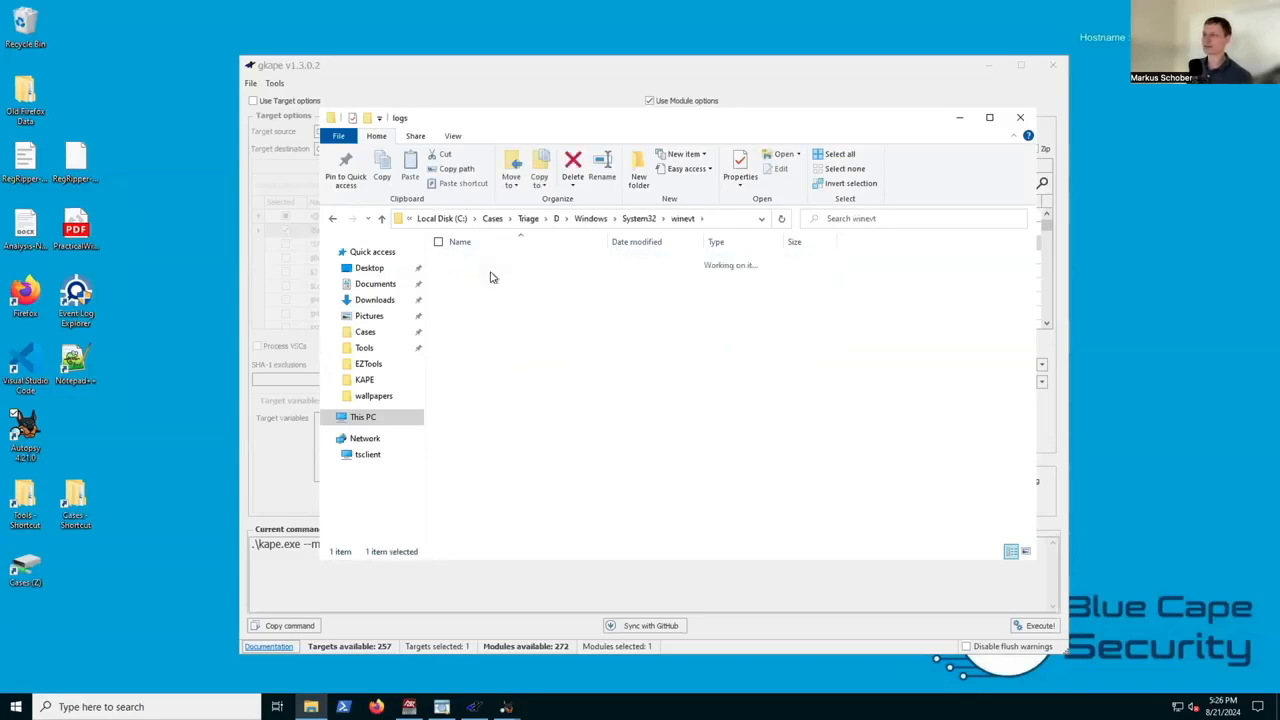
{"action": "left_click", "coordinate": [652, 220]}
{"action": "double_click", "coordinate": [478, 263]}
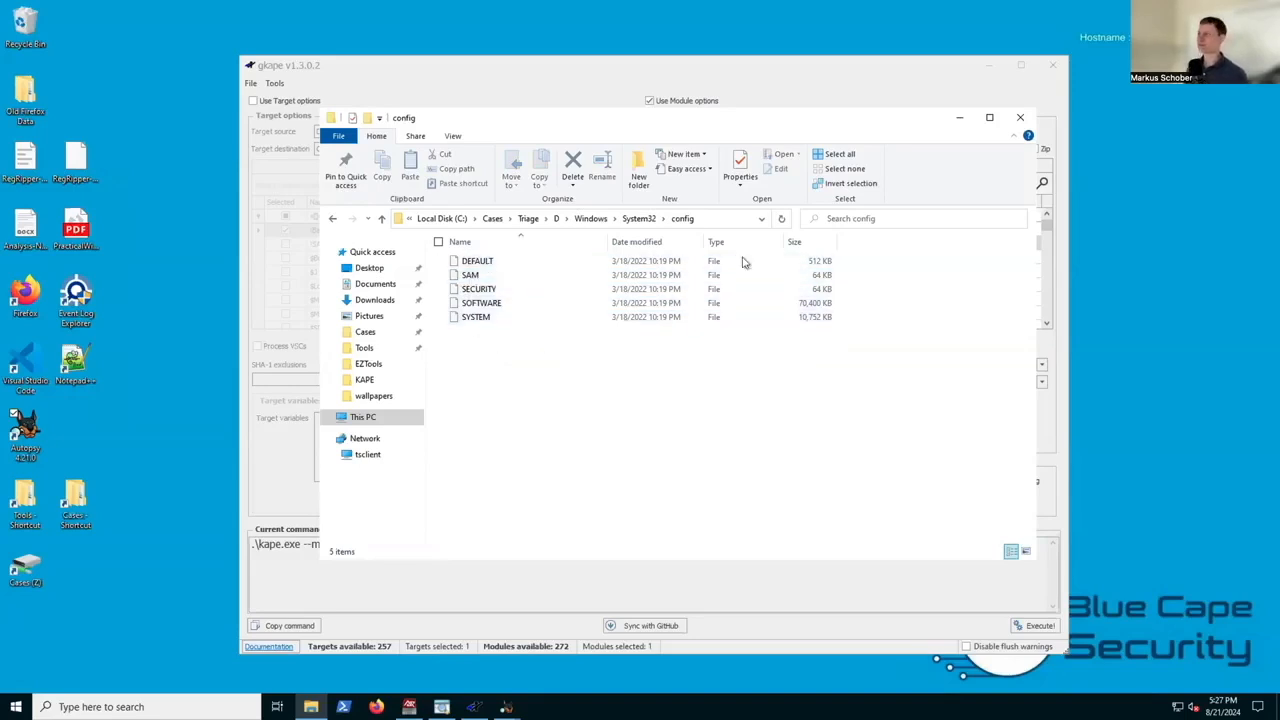
{"action": "left_click", "coordinate": [1020, 117]}
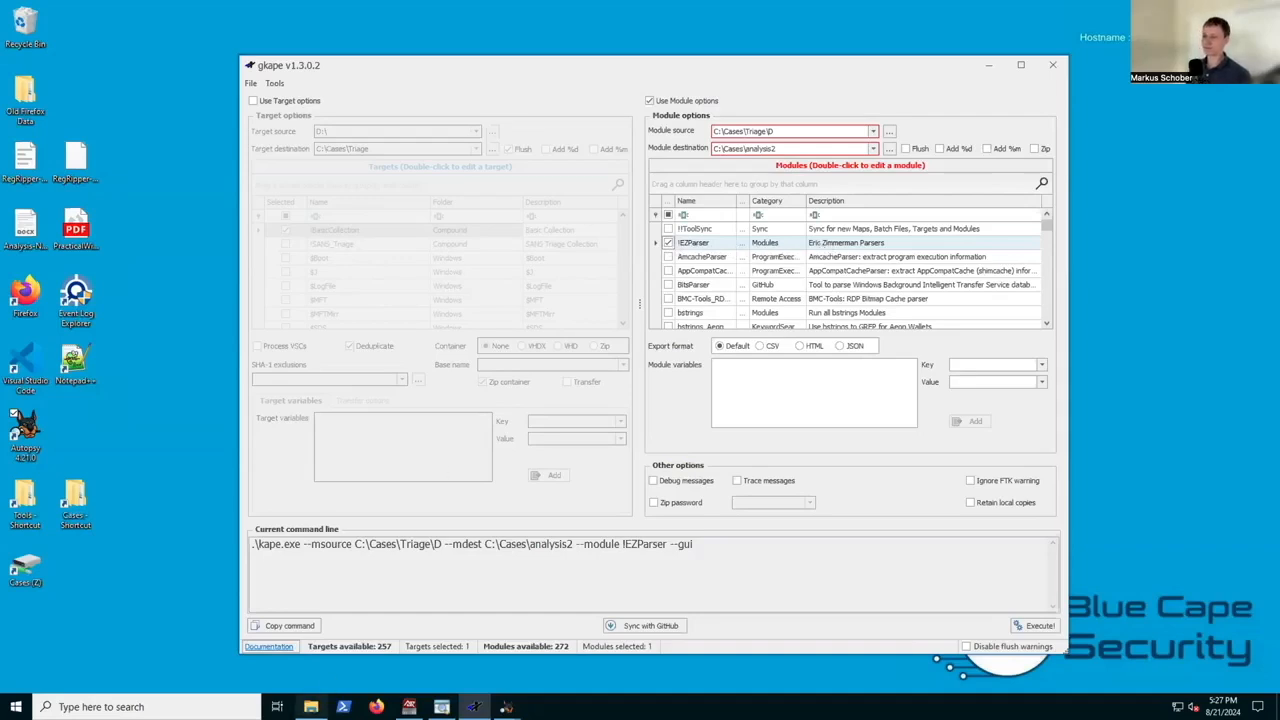
- Open the C:\Cases\analysis2 folder in File Explorer and move its window below the KAPE module source and destination settings
{"action": "left_click", "coordinate": [311, 706]}
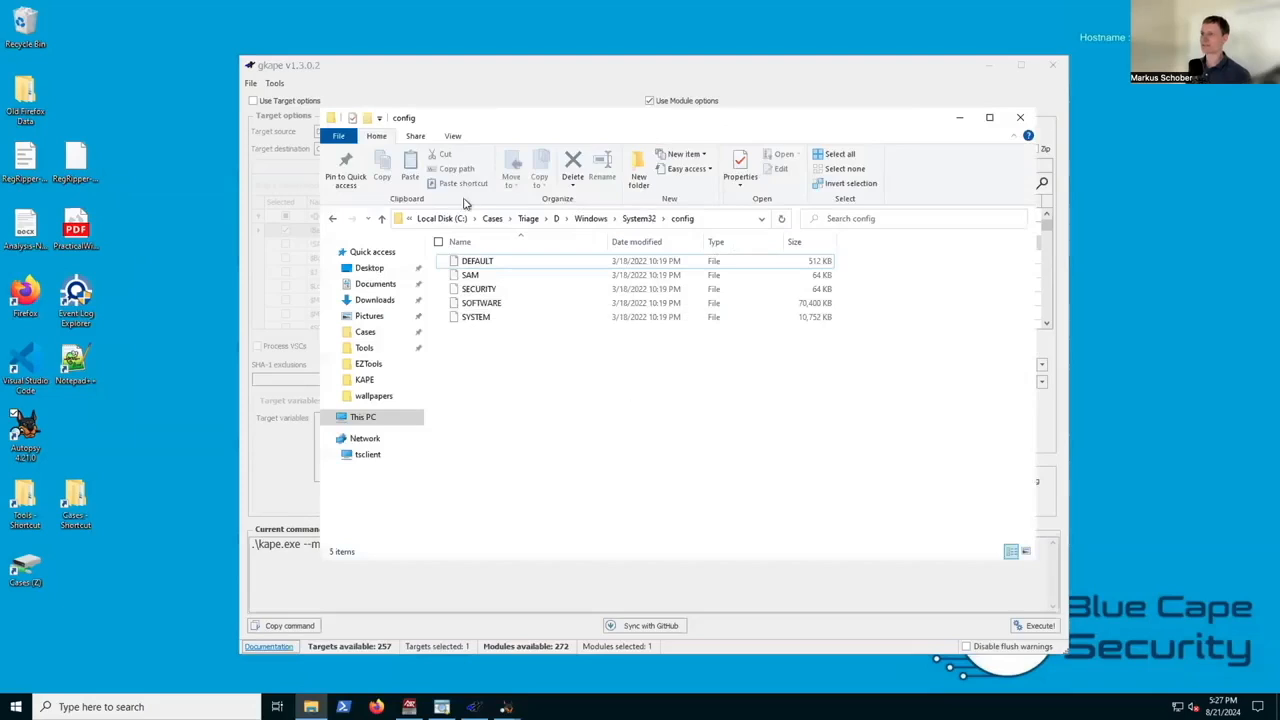
{"action": "left_click", "coordinate": [492, 220]}
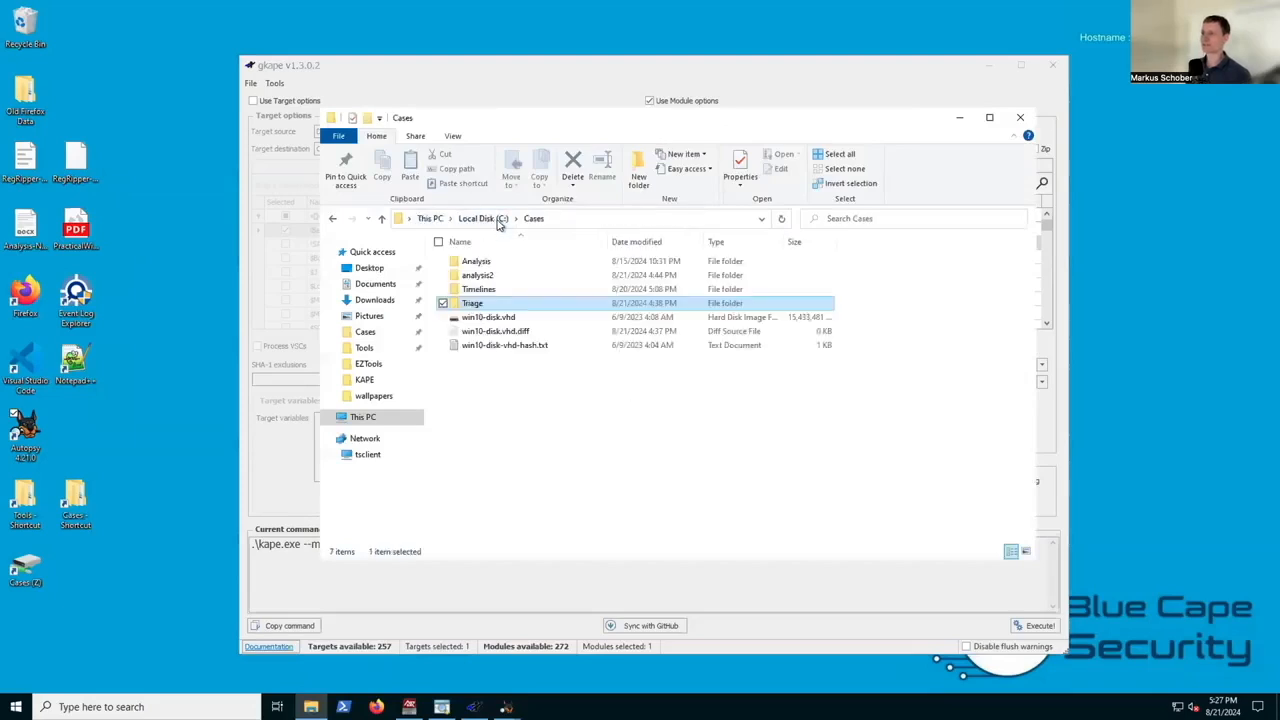
{"action": "double_click", "coordinate": [483, 277]}
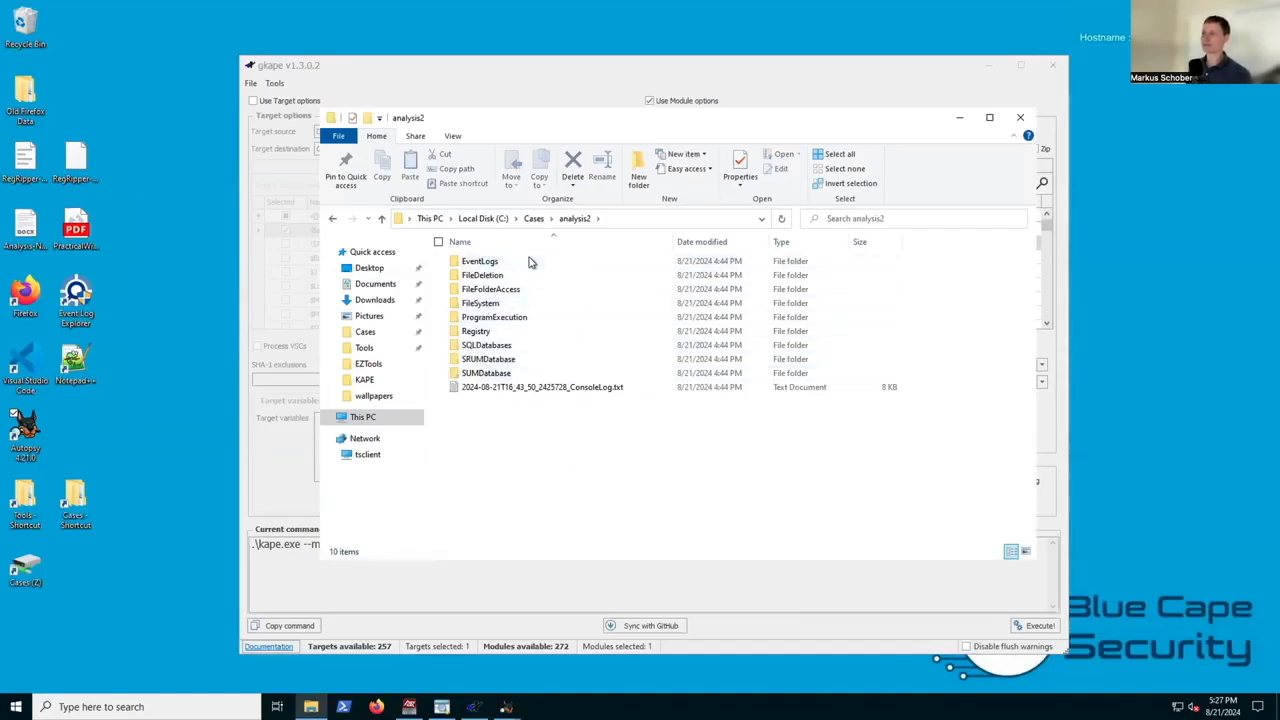
{"action": "left_click_drag", "start_coordinate": [597, 122], "coordinate": [586, 260]}
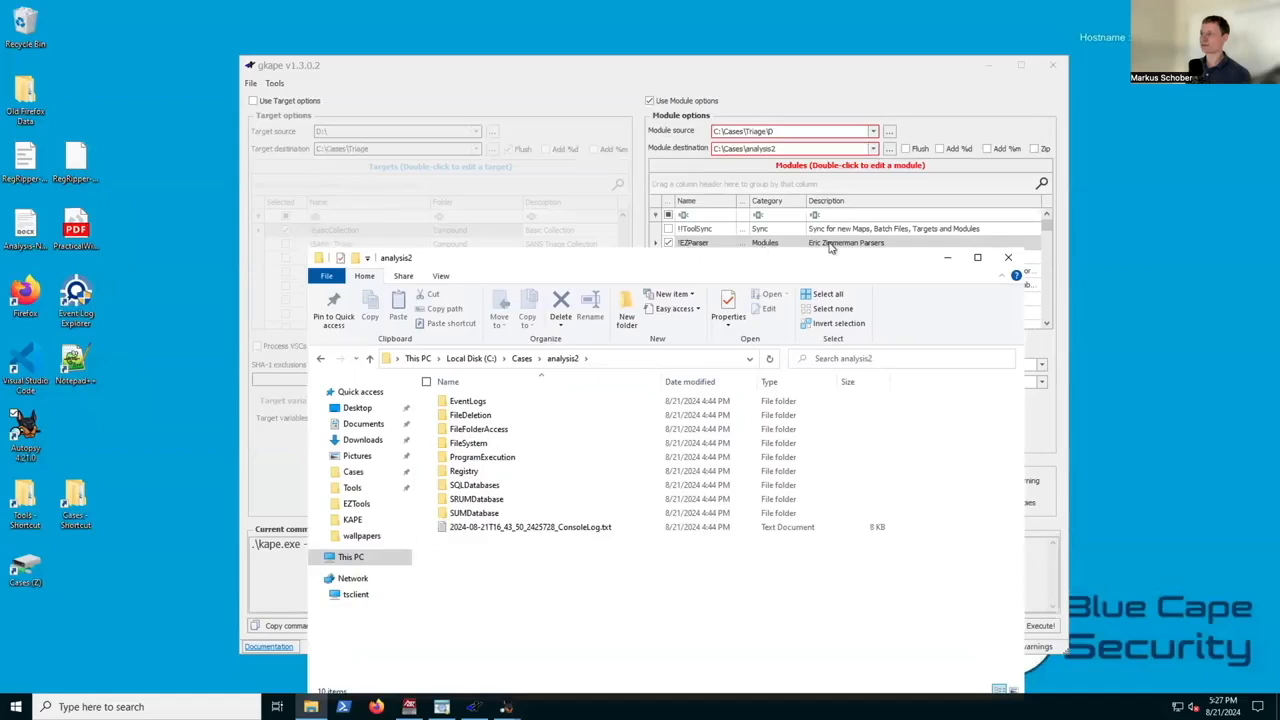
- Check the EvtxECmd output CSV in the EventLogs folder and return to analysis2
{"action": "left_click", "coordinate": [489, 403]}
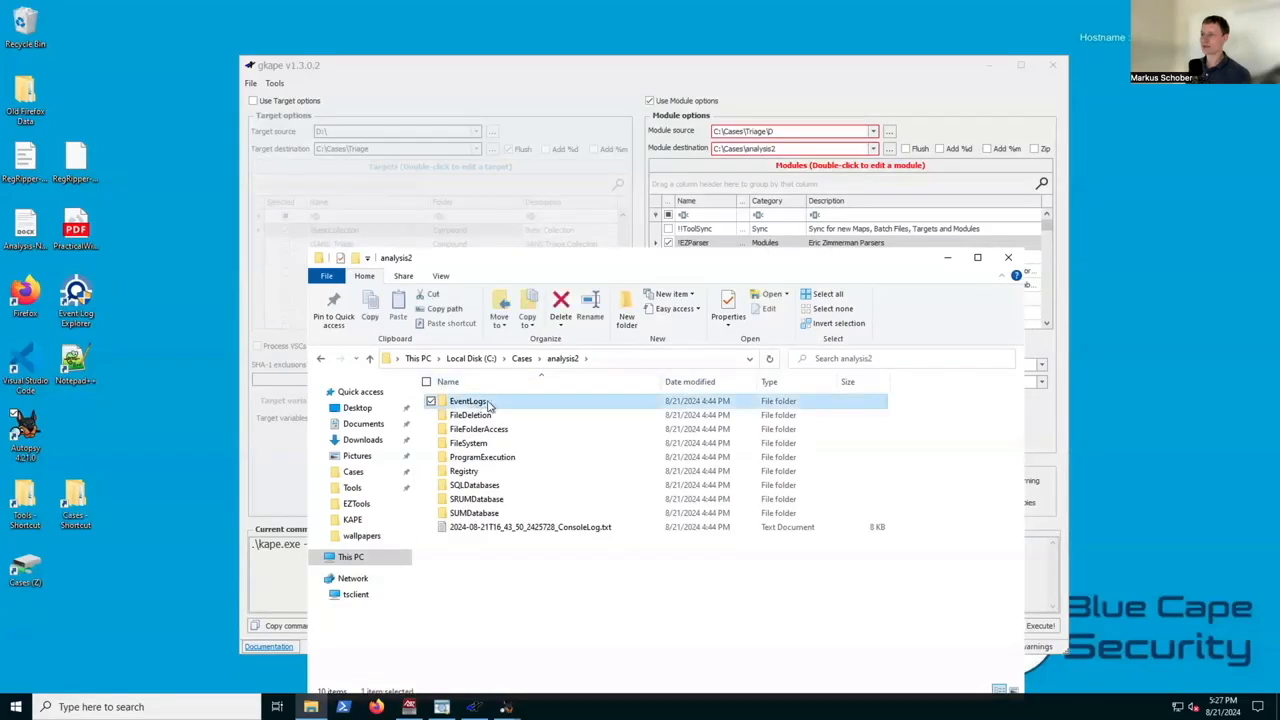
{"action": "double_click", "coordinate": [489, 403]}
{"action": "left_click", "coordinate": [532, 409]}
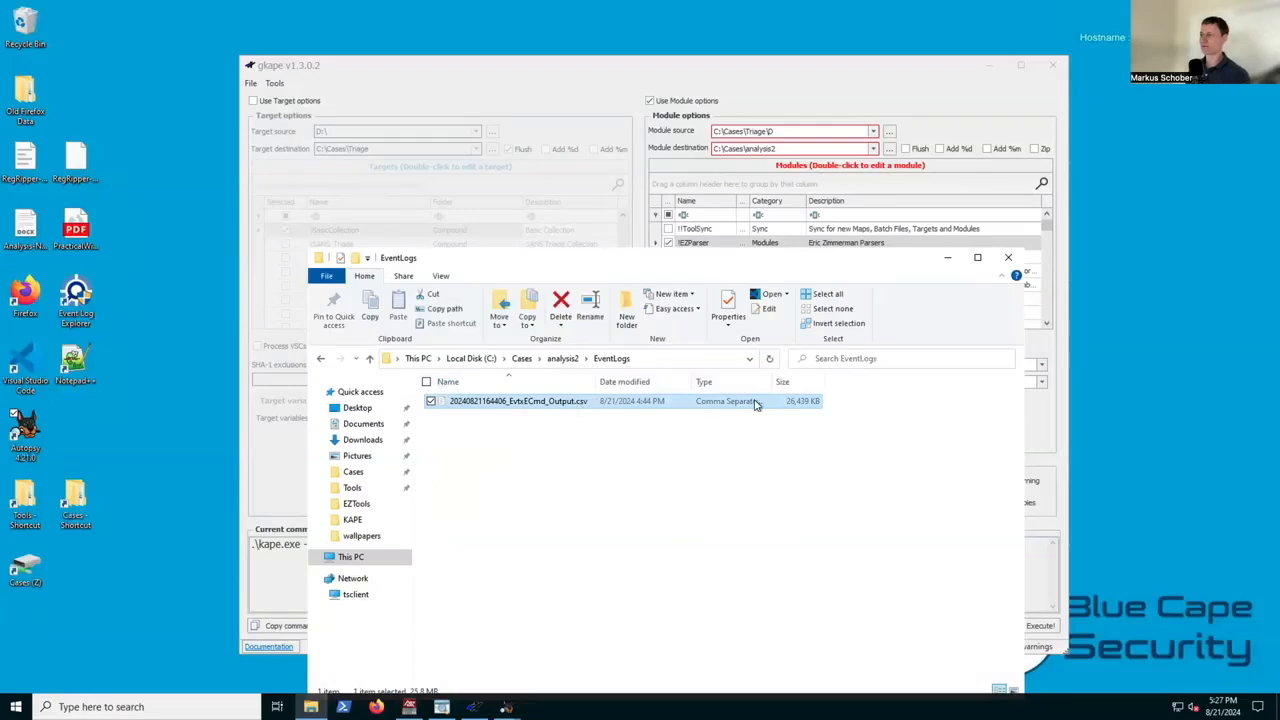
{"action": "left_click", "coordinate": [563, 359]}
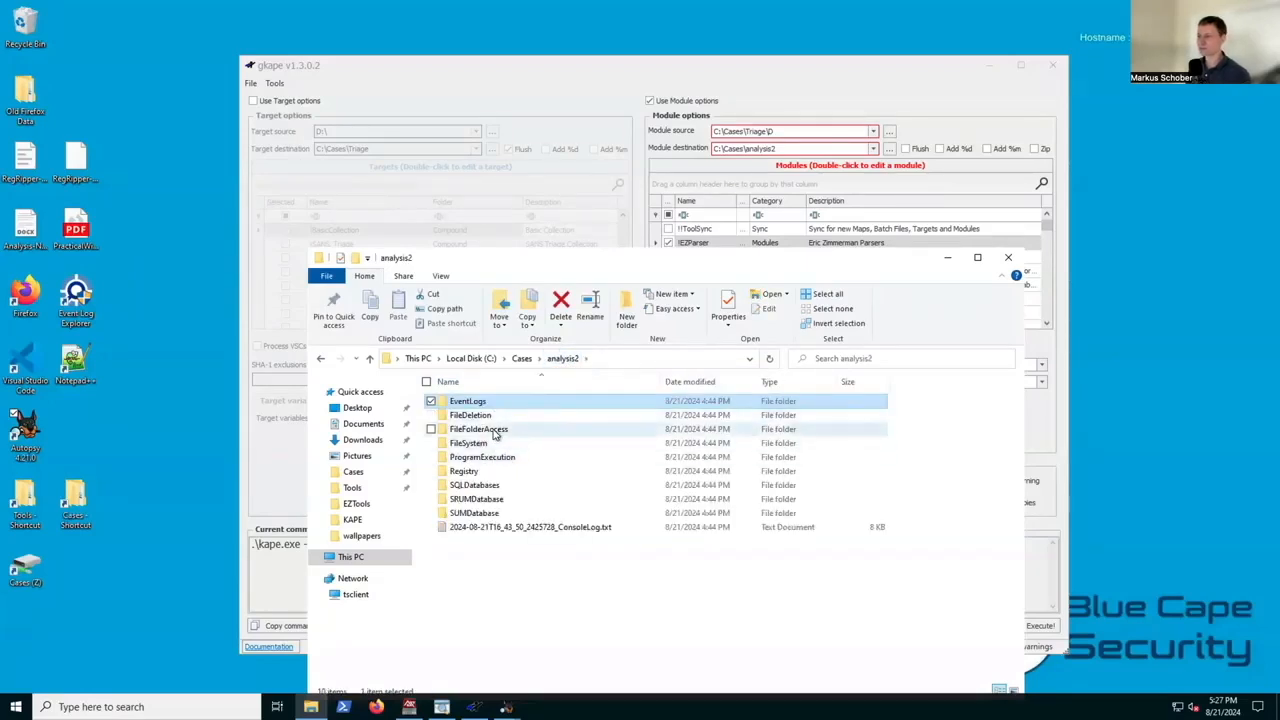
- Review the parsed outputs in the FileFolderAccess and FileSystem folders, including the MFTECmd $MFT CSV, and return to analysis2
{"action": "double_click", "coordinate": [508, 429]}
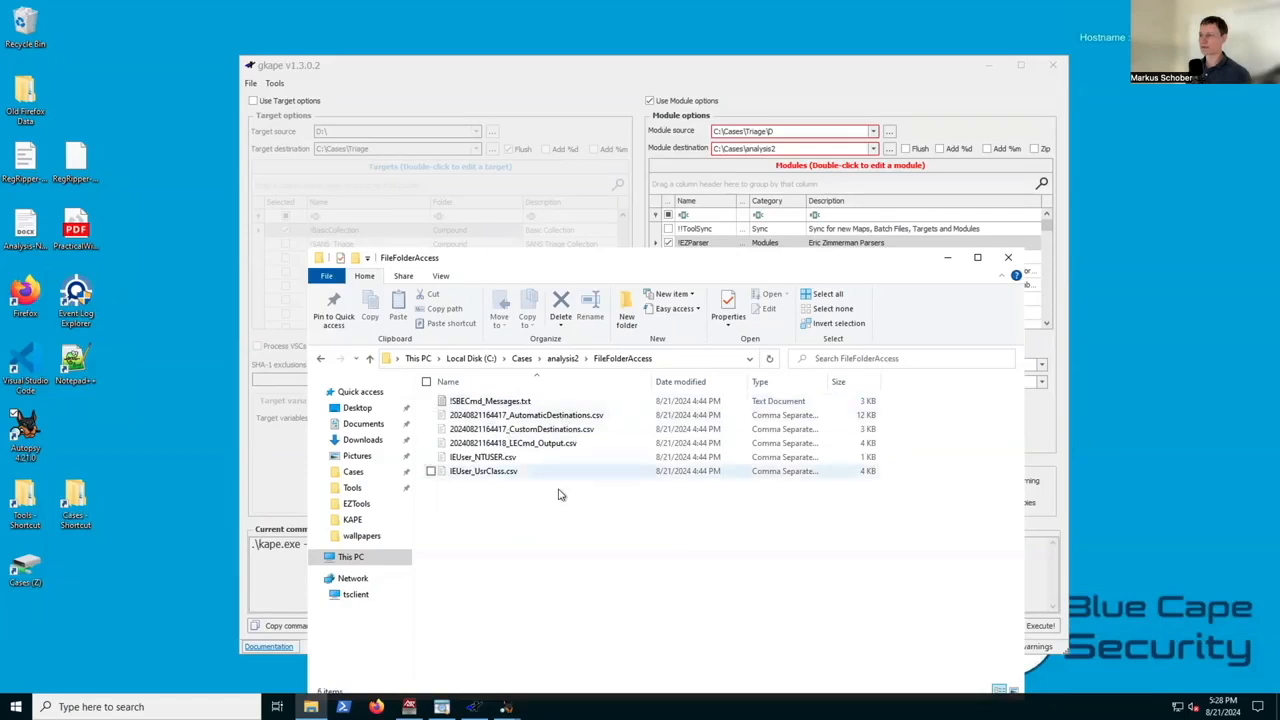
{"action": "left_click", "coordinate": [562, 358]}
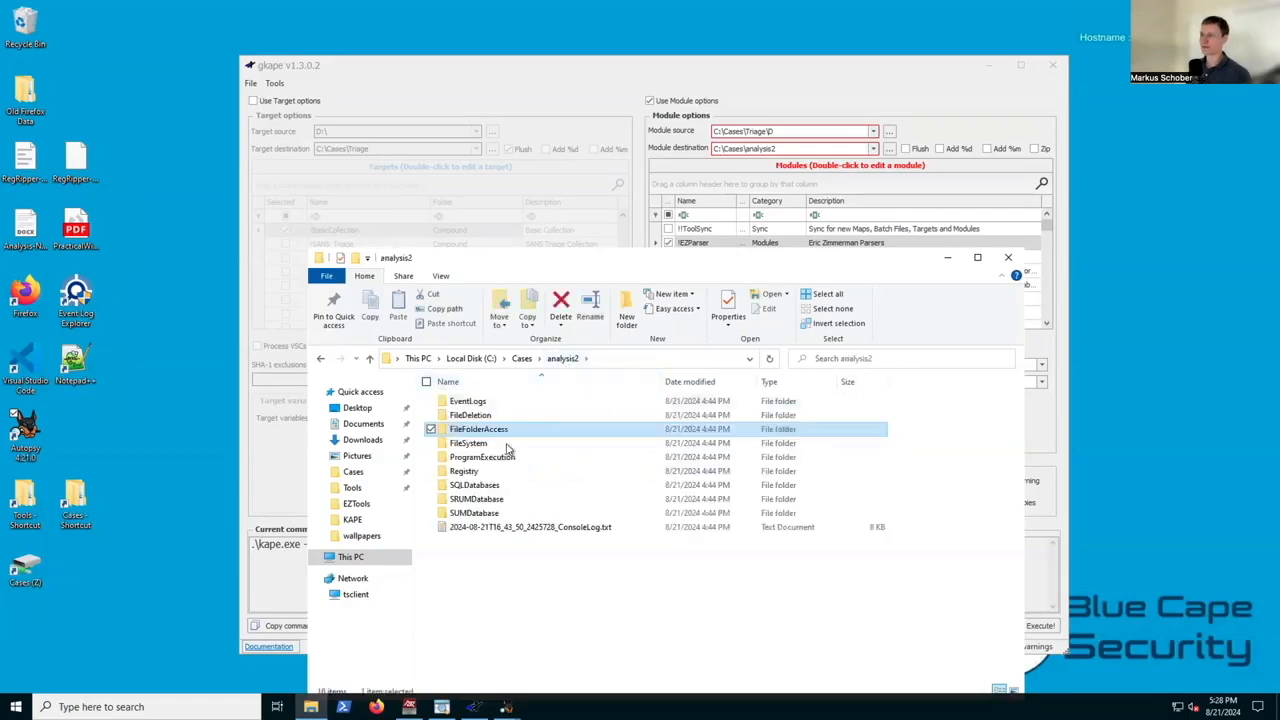
{"action": "double_click", "coordinate": [480, 445]}
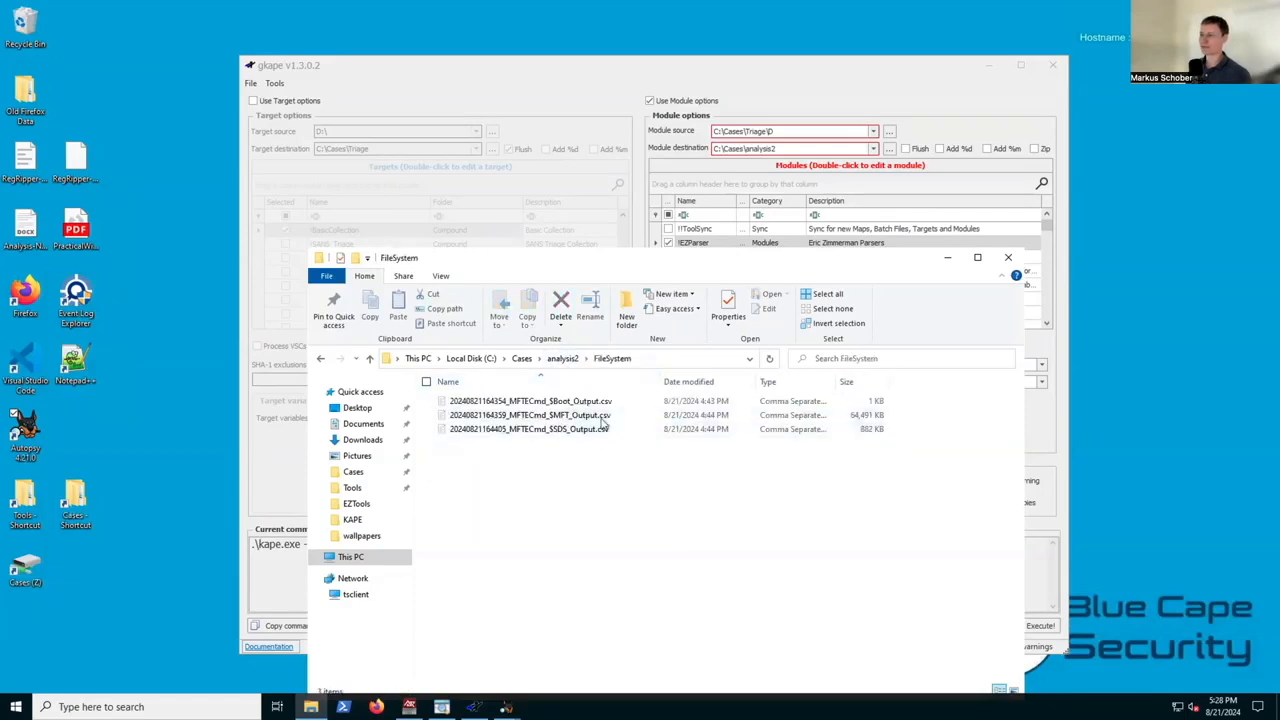
{"action": "left_click", "coordinate": [543, 420]}
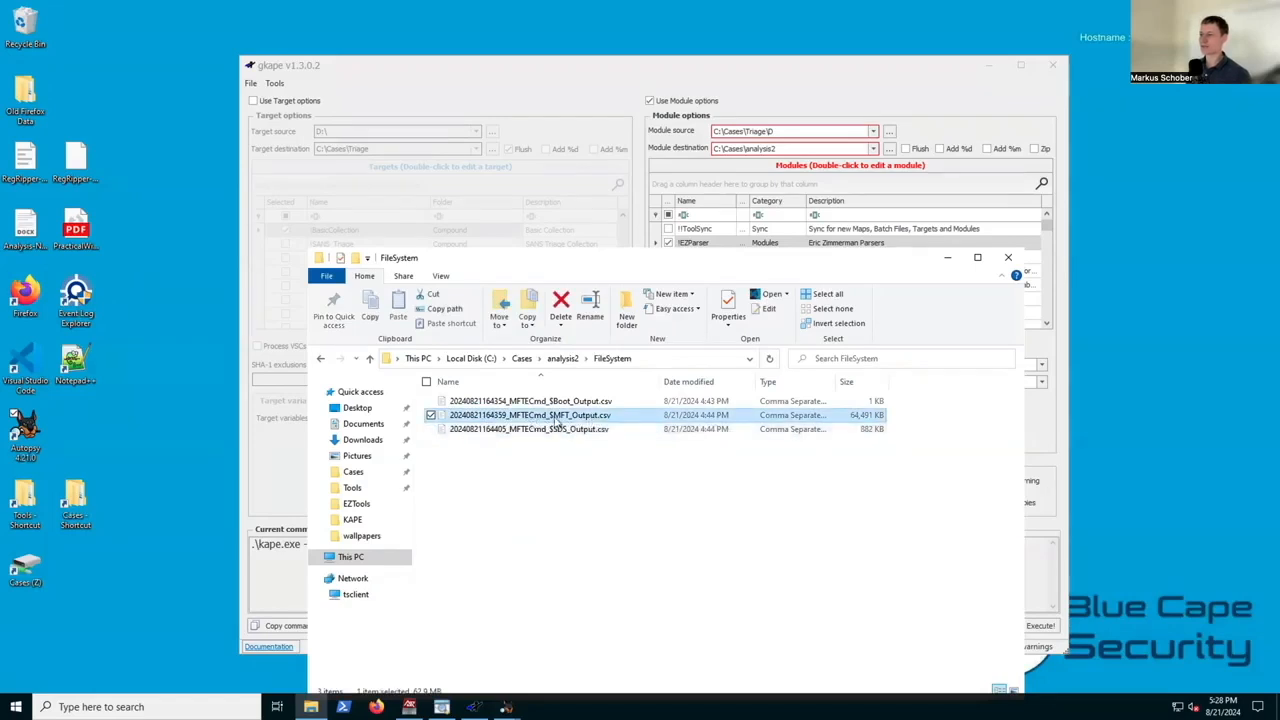
{"action": "left_click", "coordinate": [561, 360]}
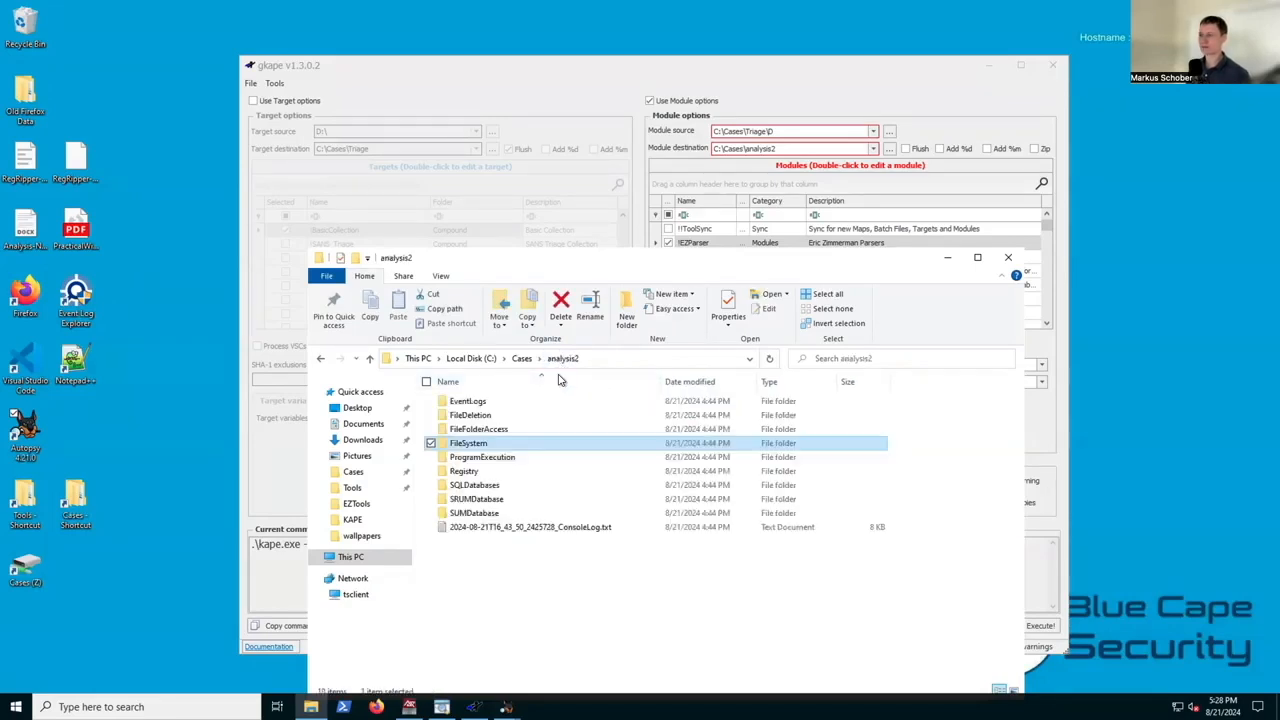
- Examine the ProgramExecution outputs, widening the Name column and selecting the AppCompatCache and PECmd timeline CSV files
{"action": "double_click", "coordinate": [510, 461]}
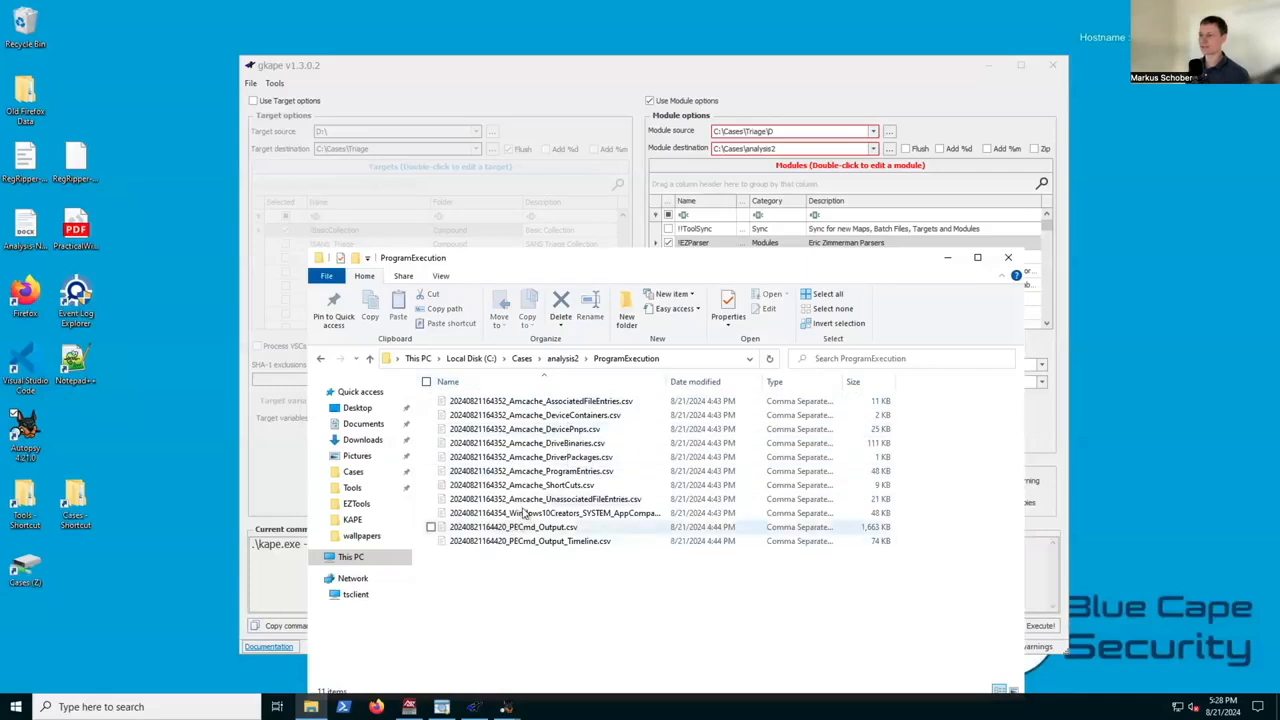
{"action": "left_click", "coordinate": [617, 514]}
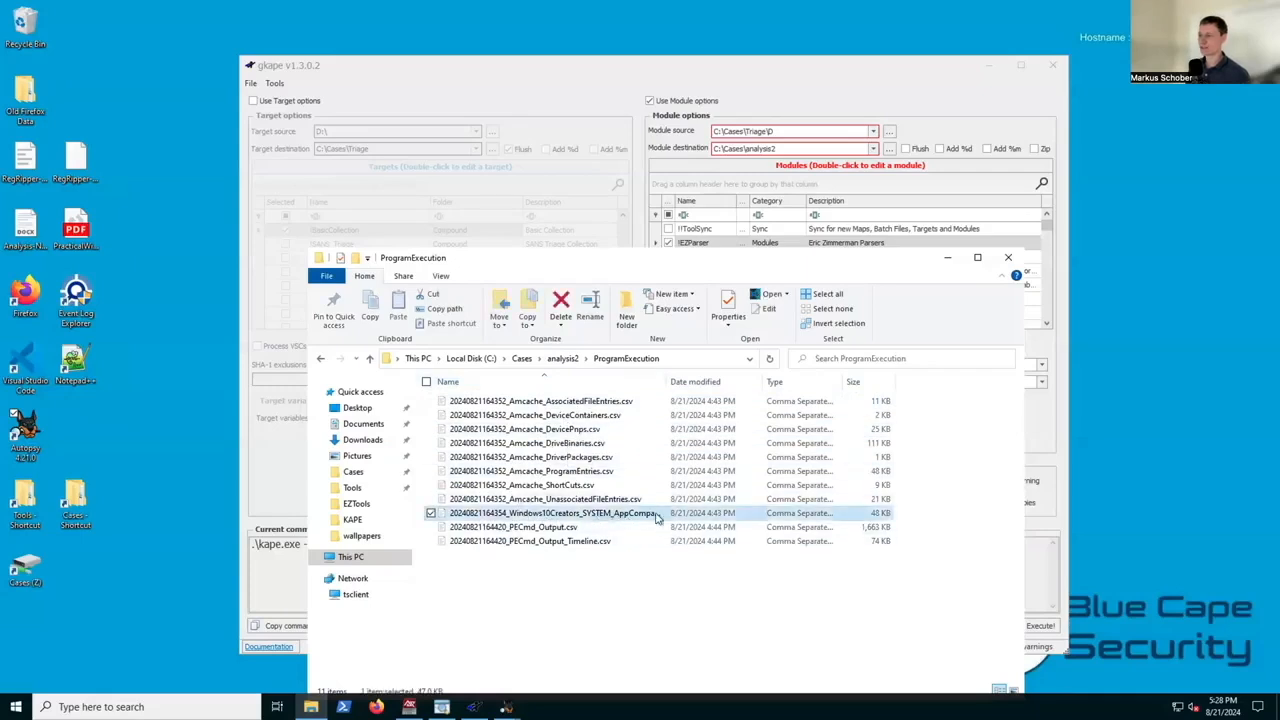
{"action": "left_click_drag", "start_coordinate": [750, 381], "coordinate": [758, 381]}
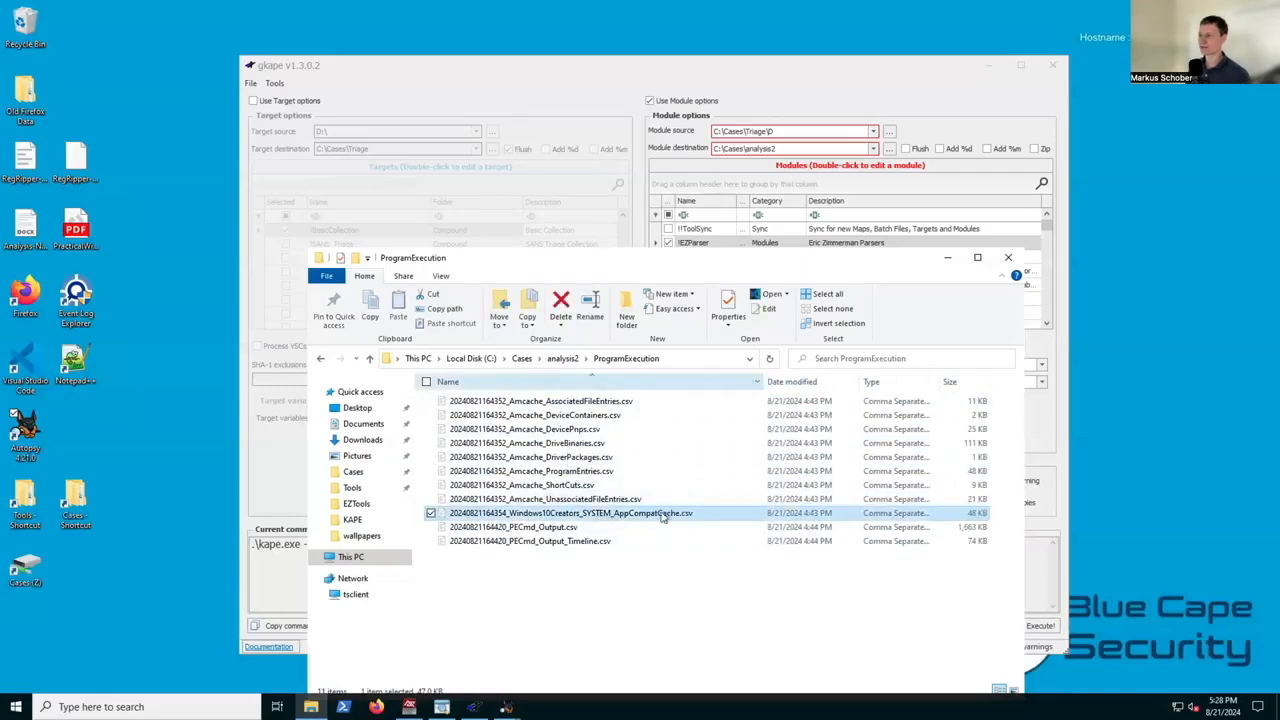
{"action": "left_click", "coordinate": [561, 545]}
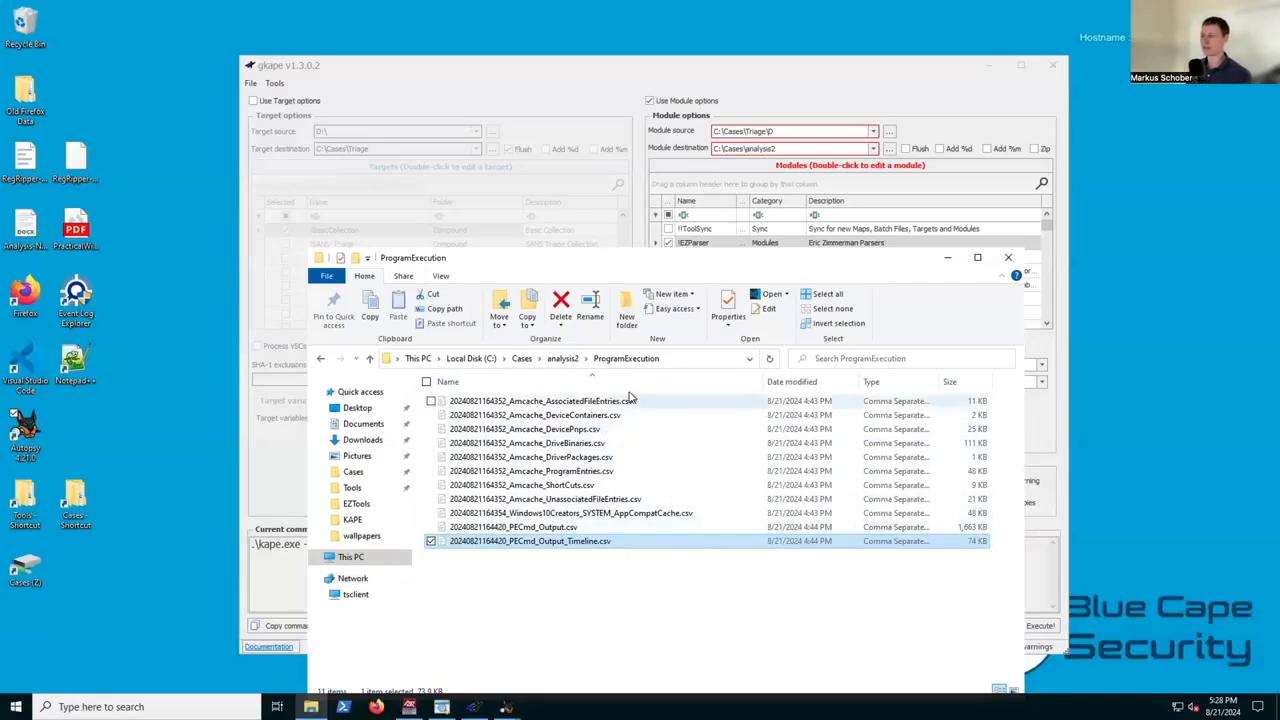
- Return to the analysis2 folder, select the Registry folder and move the File Explorer window up slightly
{"action": "left_click", "coordinate": [564, 359]}
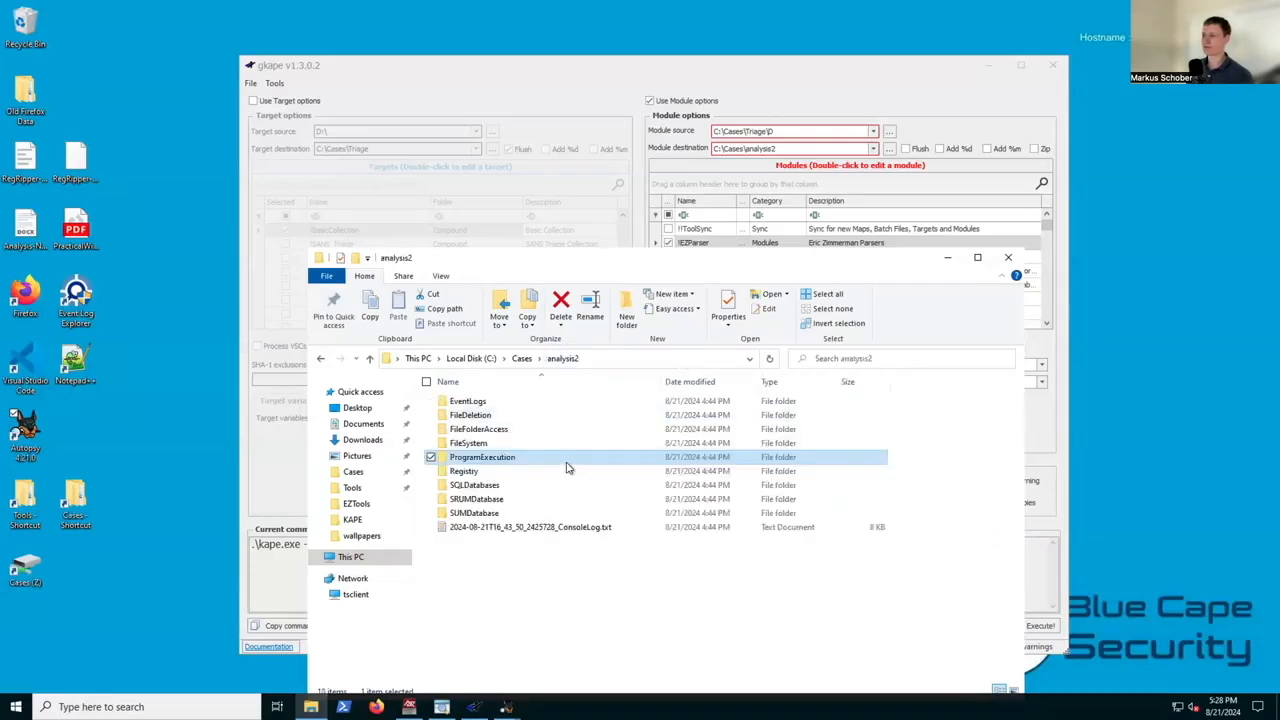
{"action": "left_click", "coordinate": [486, 474]}
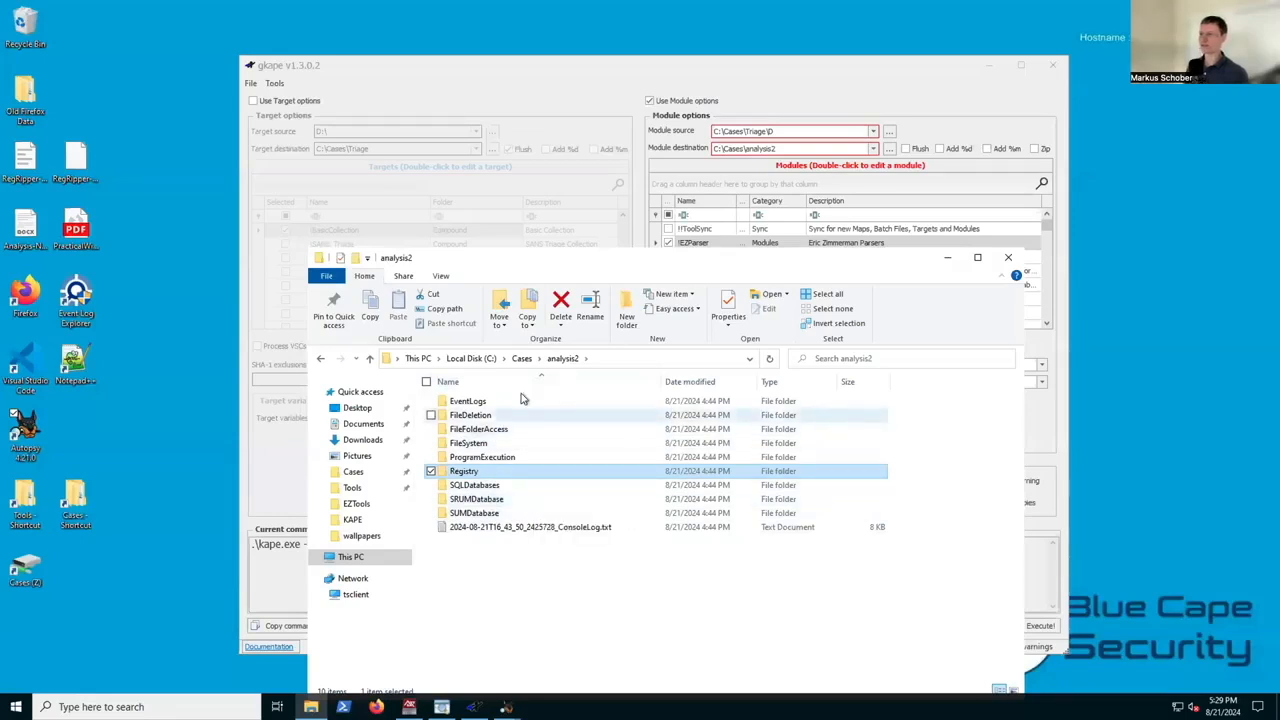
{"action": "left_click_drag", "start_coordinate": [534, 258], "coordinate": [534, 244]}
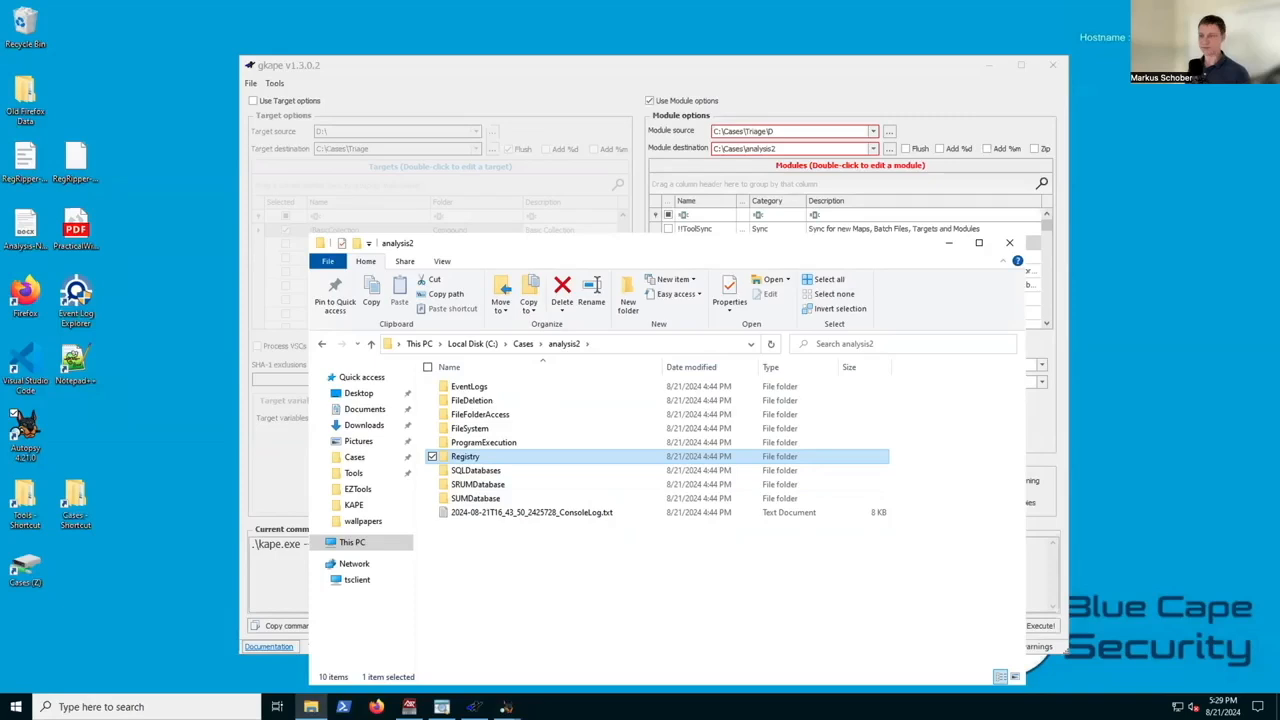
- Switch to the Windows forensics 1 case in Autopsy and view the data artifacts of the win10-disk.vhd image
{"action": "left_click", "coordinate": [602, 567]}
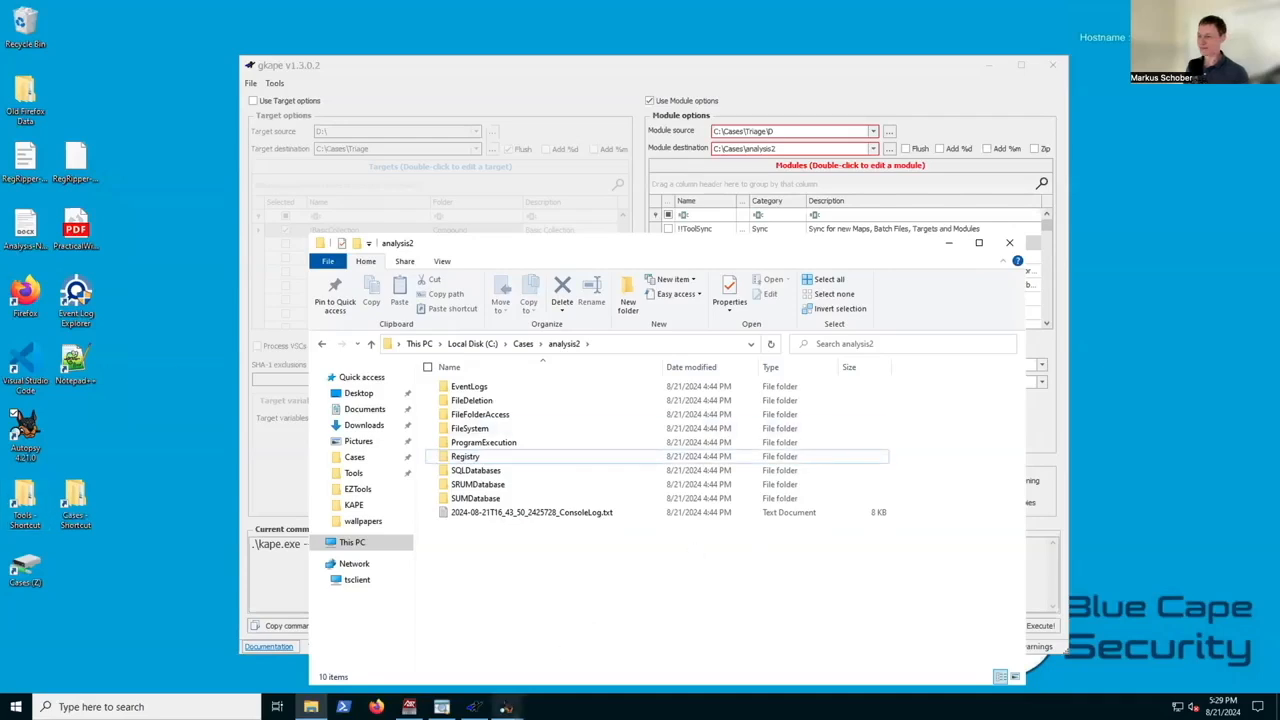
{"action": "mouse_move", "coordinate": [506, 707]}
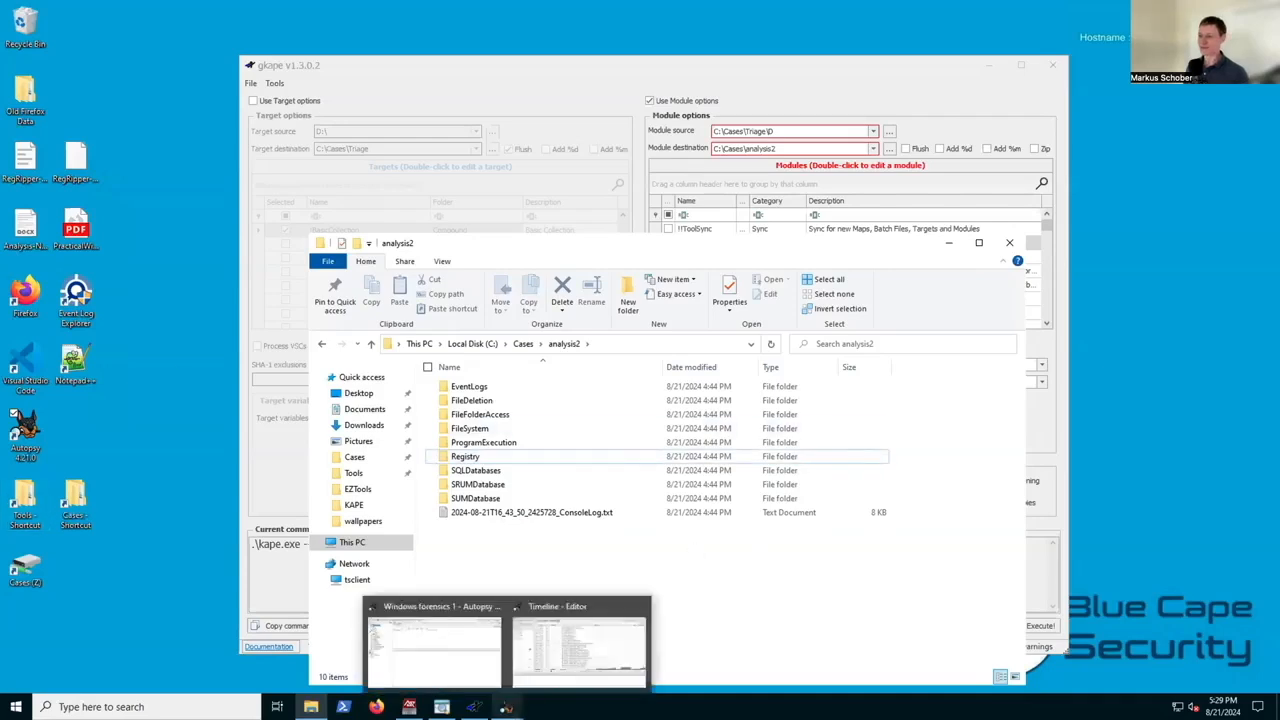
{"action": "left_click", "coordinate": [474, 666]}
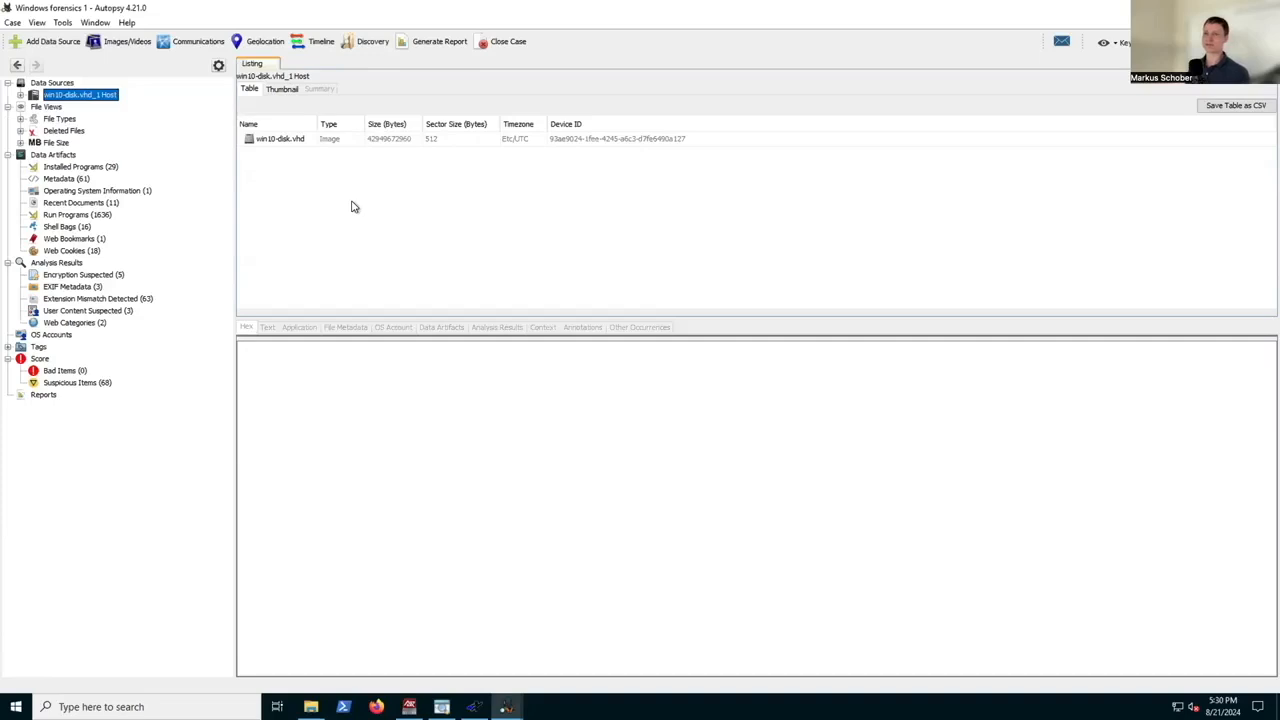
{"action": "left_click", "coordinate": [277, 139]}
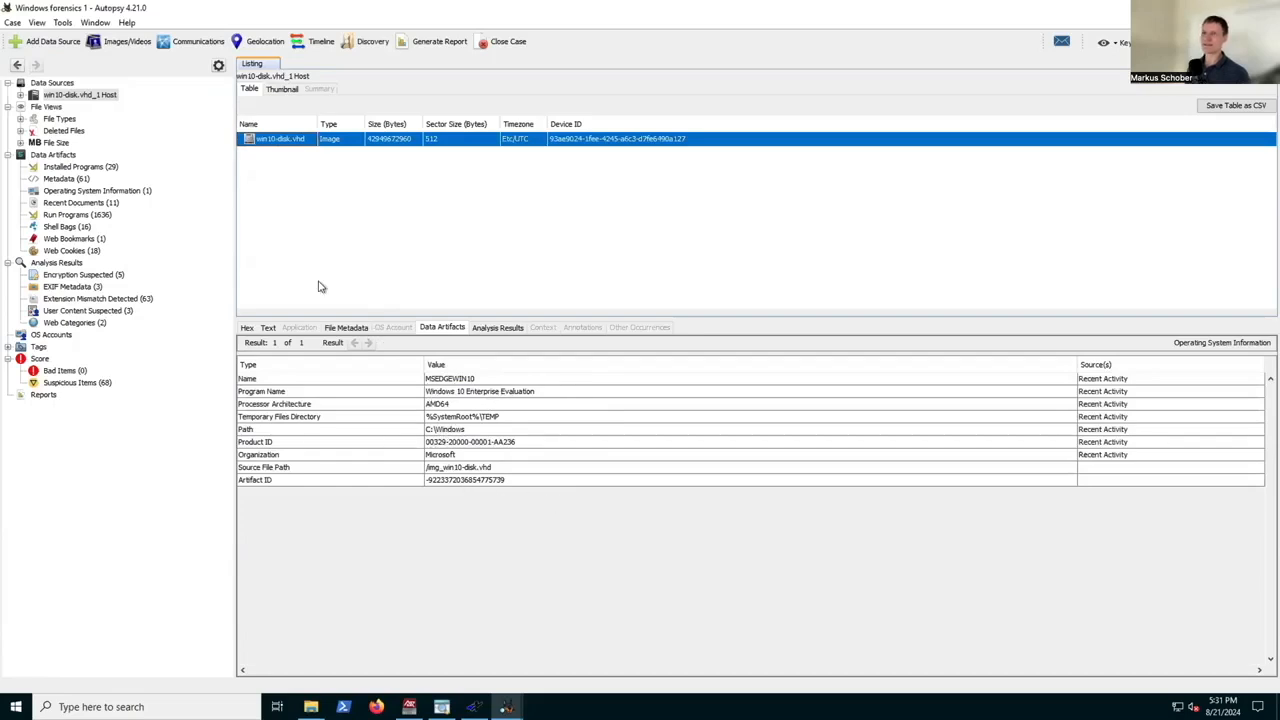
- Review the File Types, Deleted Files and File Size categories under File Views
{"action": "left_click", "coordinate": [50, 107]}
{"action": "left_click", "coordinate": [59, 120]}
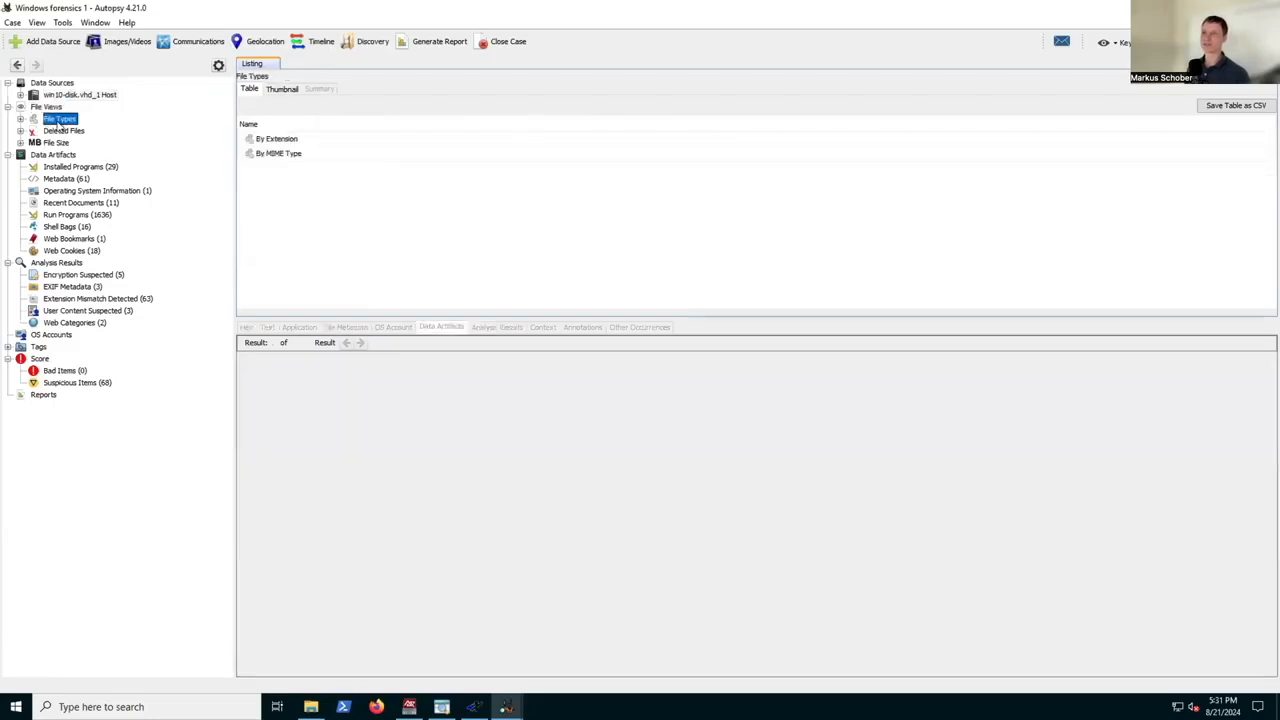
{"action": "left_click", "coordinate": [64, 131]}
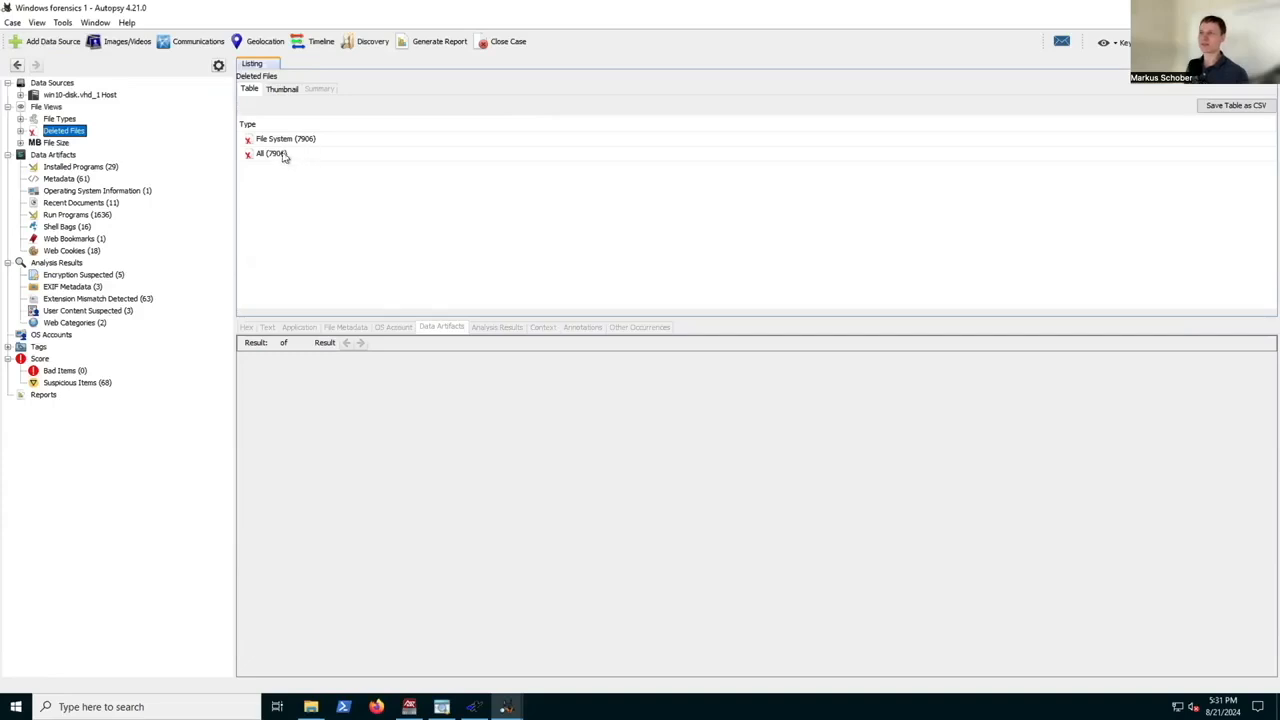
{"action": "left_click", "coordinate": [57, 145]}
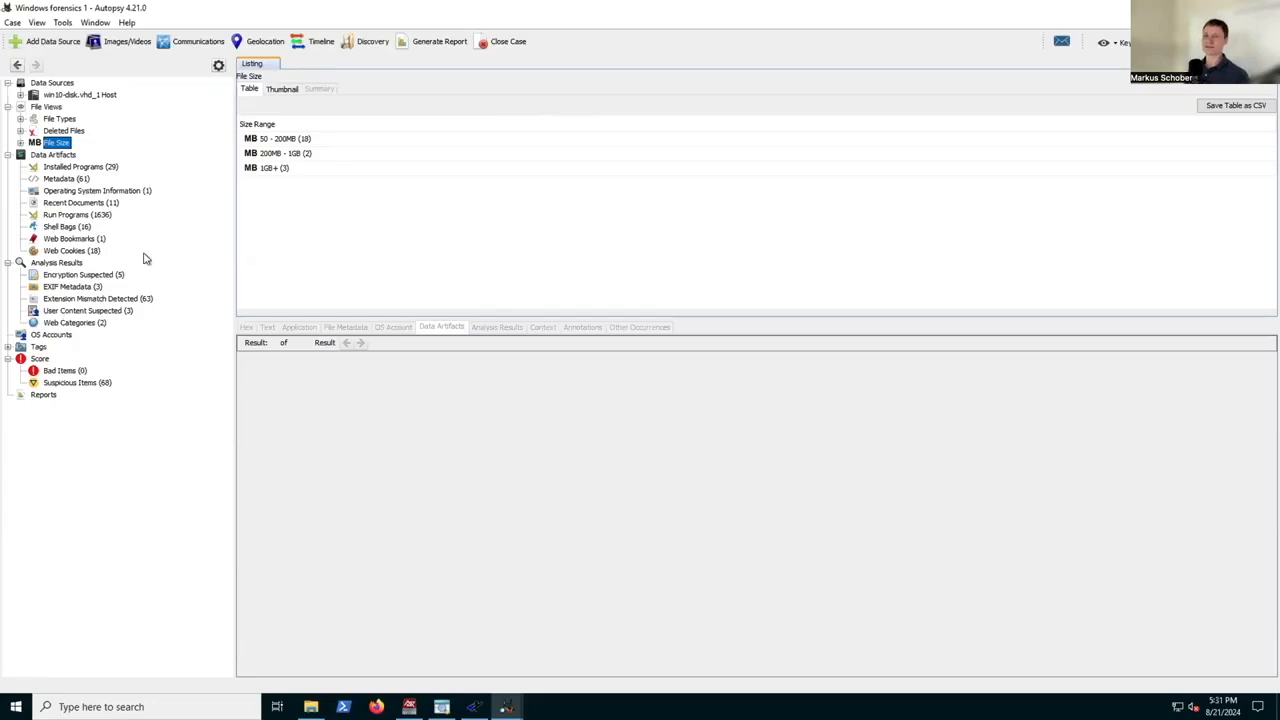
- Examine the Installed Programs artifacts, widening the Source Name column and reading through the program list
{"action": "left_click", "coordinate": [98, 167]}
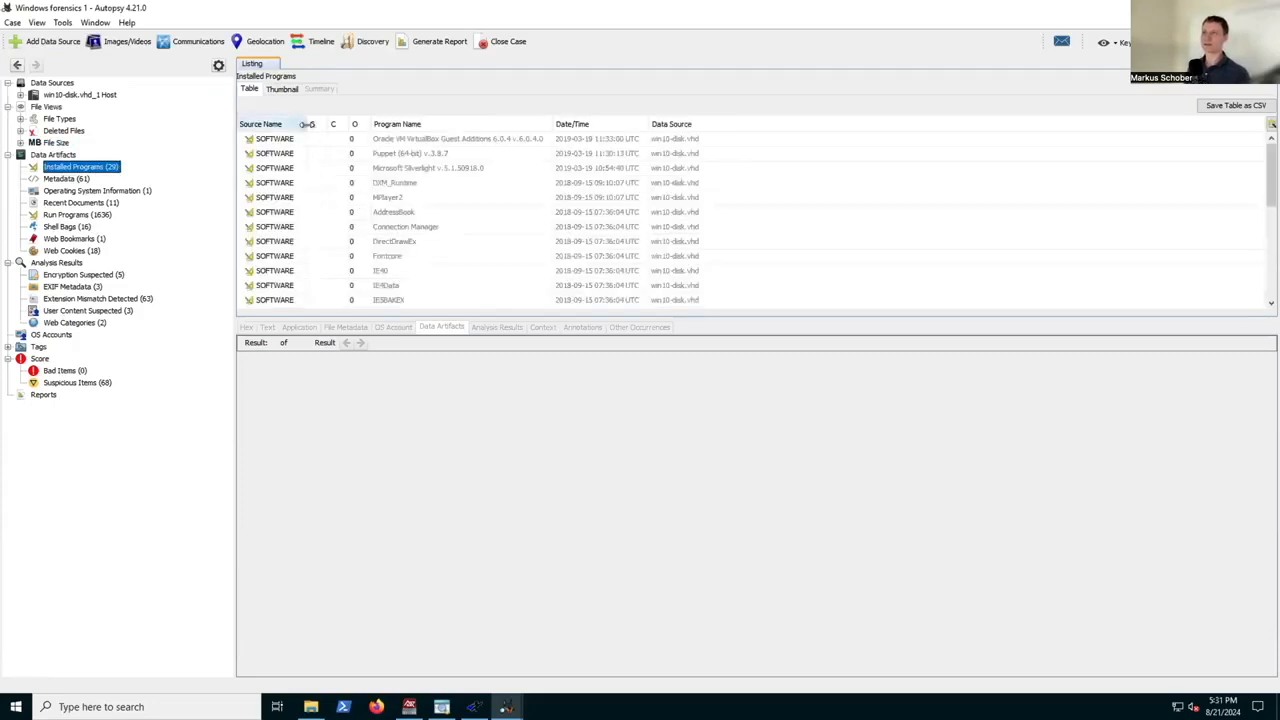
{"action": "left_click_drag", "start_coordinate": [335, 124], "coordinate": [356, 124]}
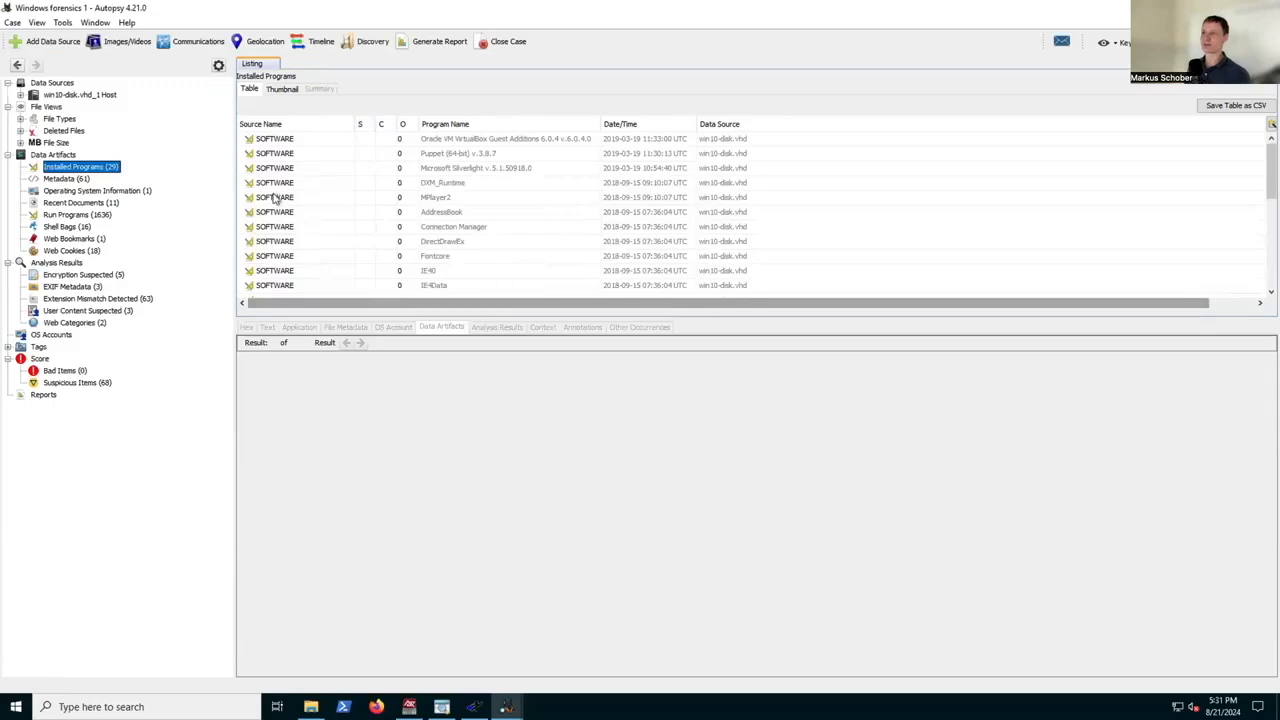
{"action": "scroll", "coordinate": [275, 197], "scroll_direction": "down", "scroll_amount": 1}
{"action": "scroll", "coordinate": [285, 175], "scroll_direction": "down", "scroll_amount": 5}
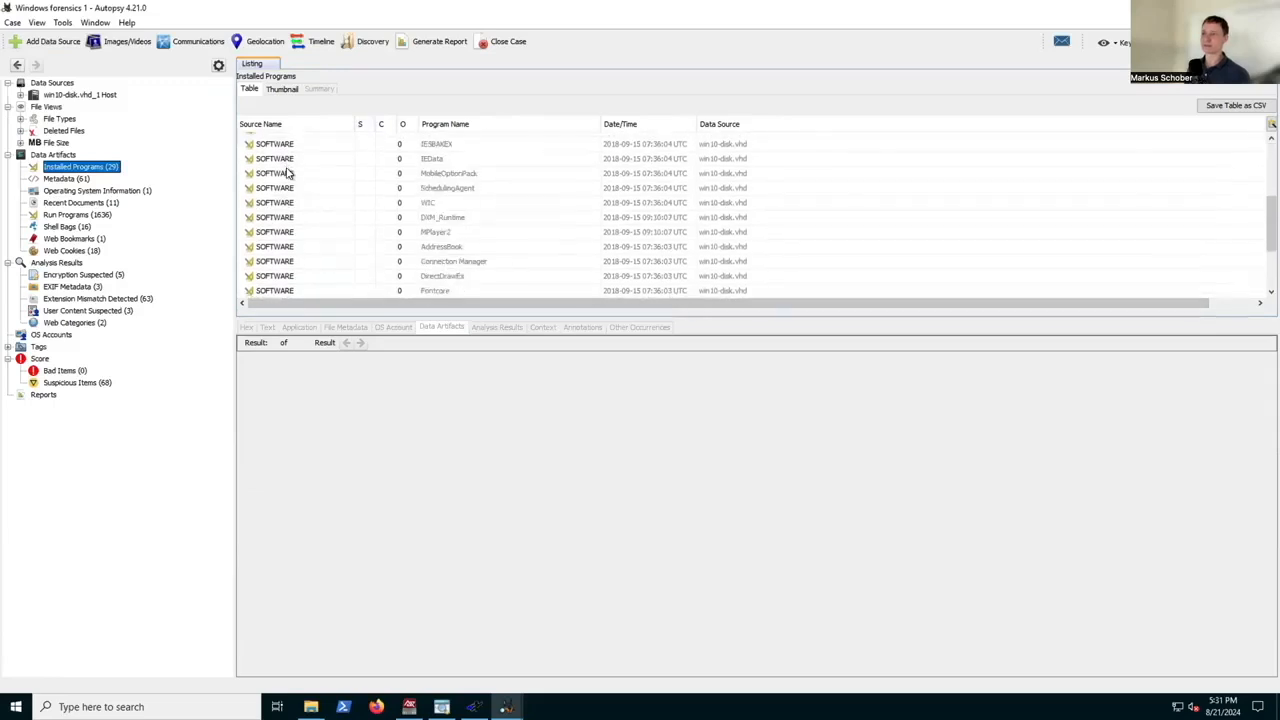
- Read through the Metadata artifacts of the disk image and check its Operating System Information entry
{"action": "left_click", "coordinate": [65, 179]}
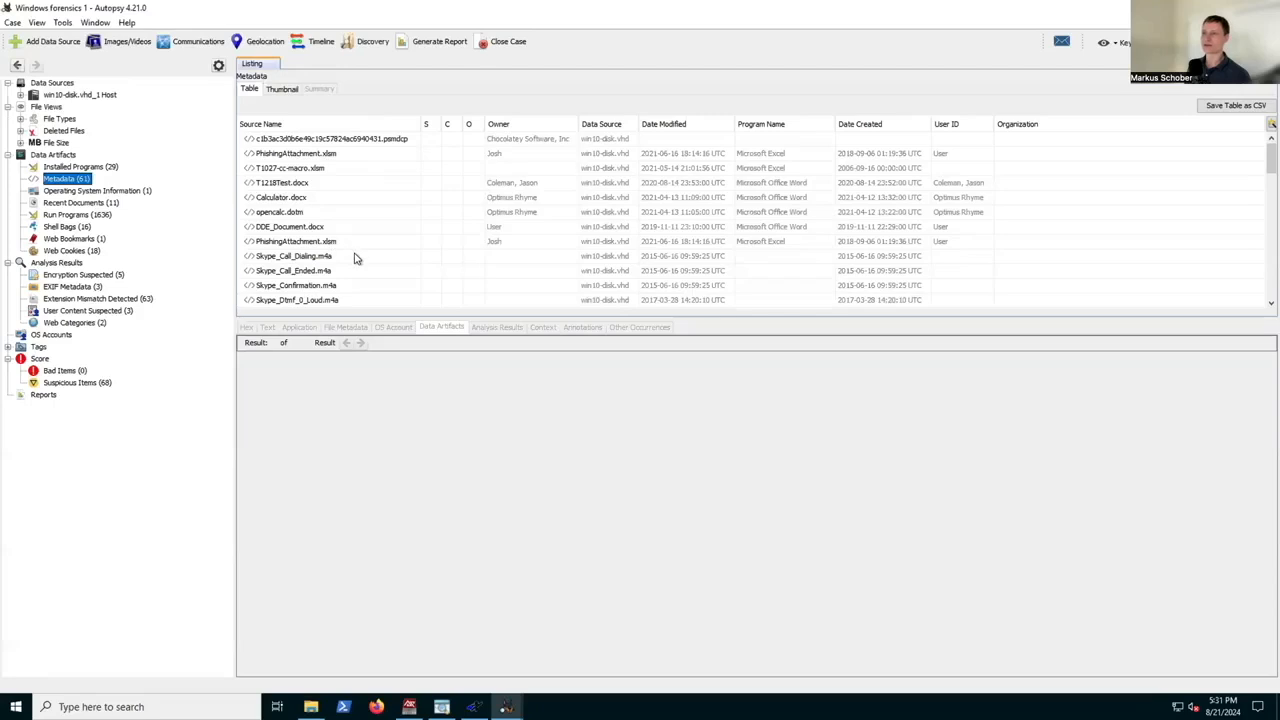
{"action": "scroll", "coordinate": [356, 259], "scroll_direction": "down", "scroll_amount": 1}
{"action": "scroll", "coordinate": [358, 259], "scroll_direction": "down", "scroll_amount": 2}
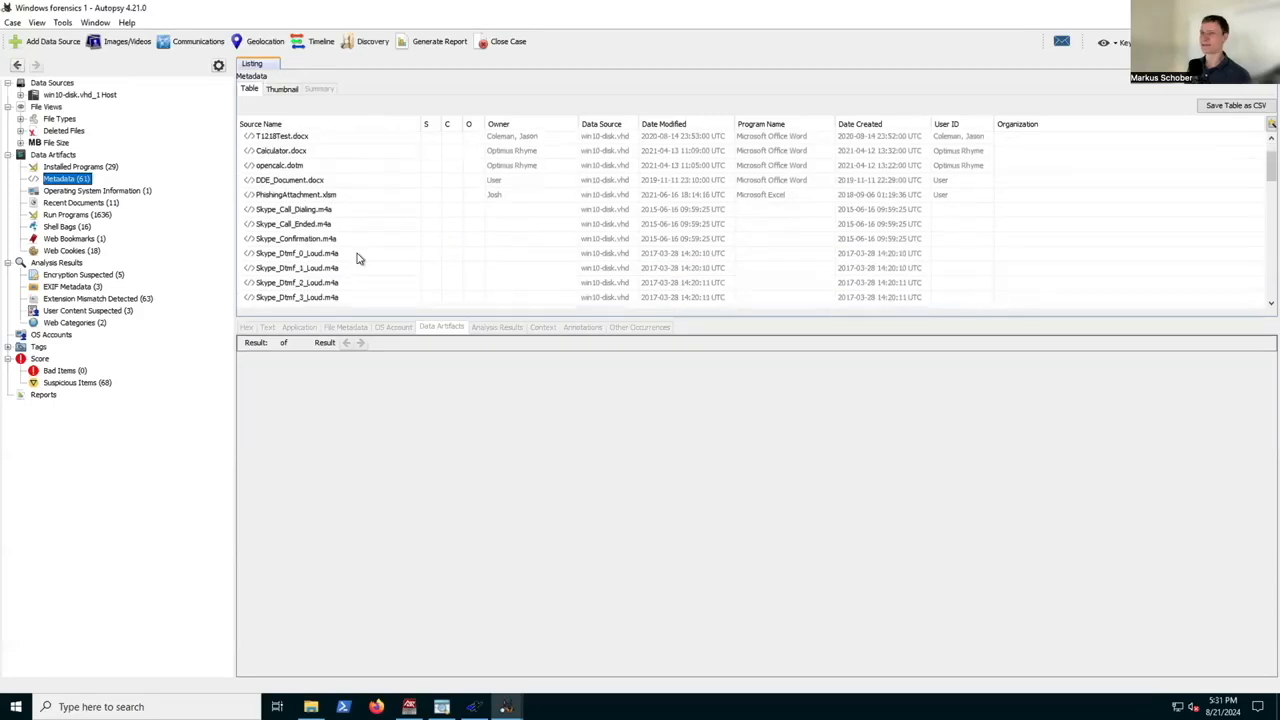
{"action": "left_click", "coordinate": [93, 191]}
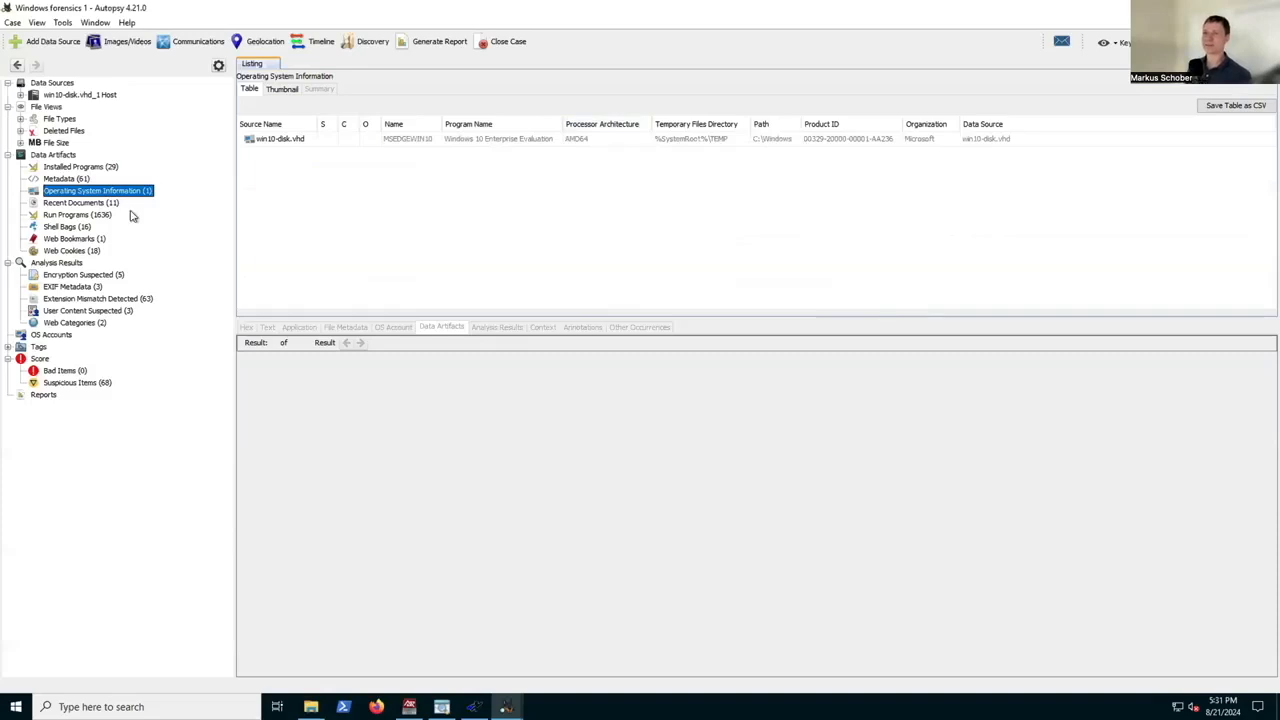
- Examine the Recent Documents artifacts, widening the Path column and comparing the two PWF-main.lnk entries on the desktop
{"action": "left_click", "coordinate": [95, 203]}
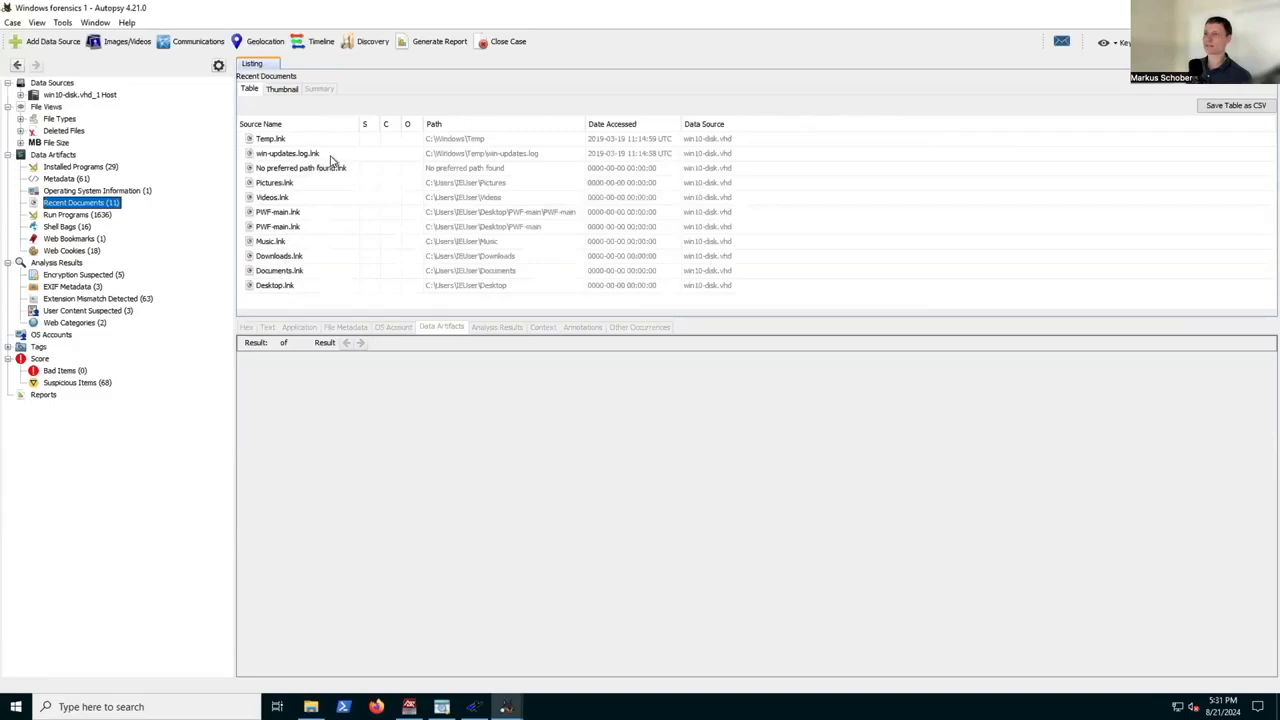
{"action": "left_click", "coordinate": [268, 213]}
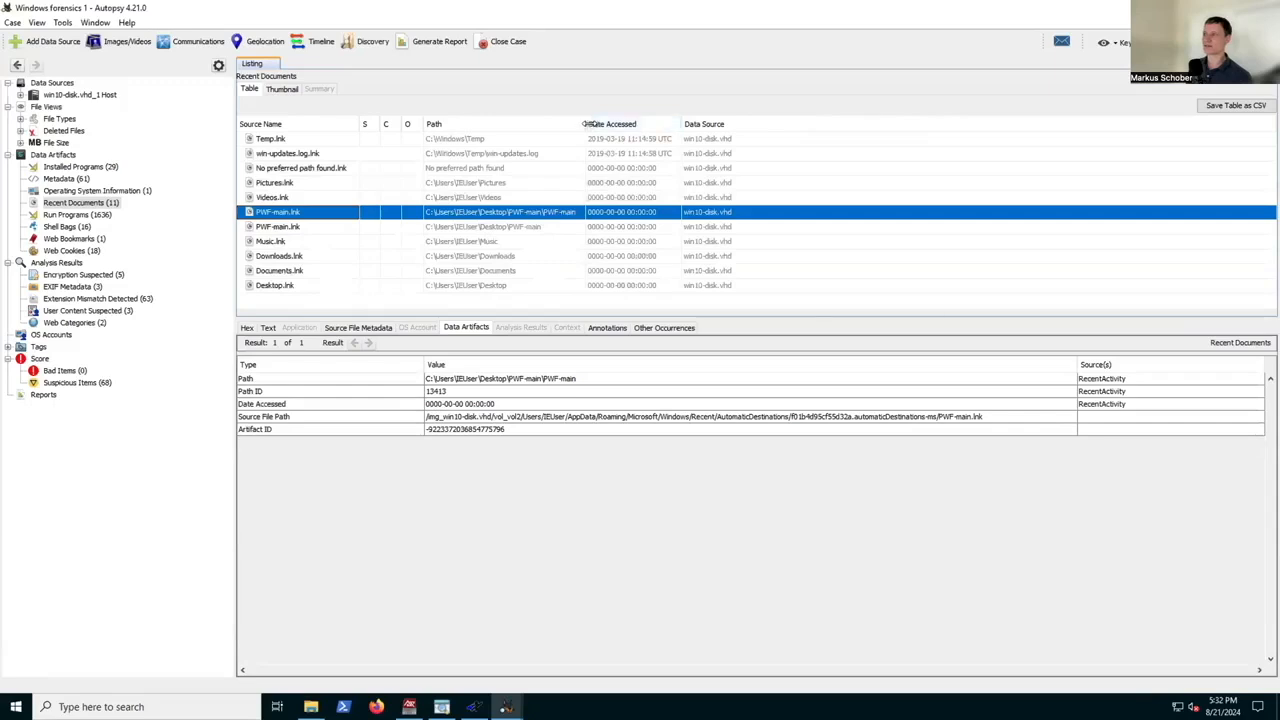
{"action": "left_click_drag", "start_coordinate": [582, 124], "coordinate": [621, 124]}
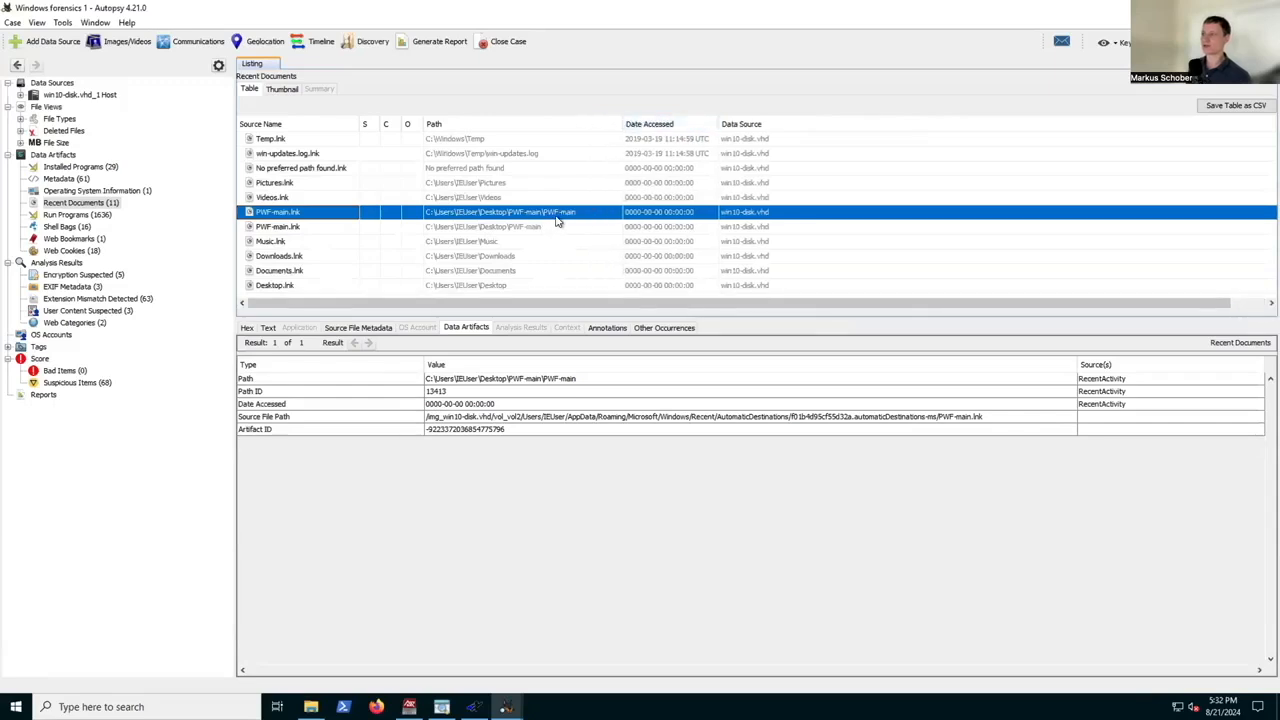
{"action": "left_click", "coordinate": [518, 226]}
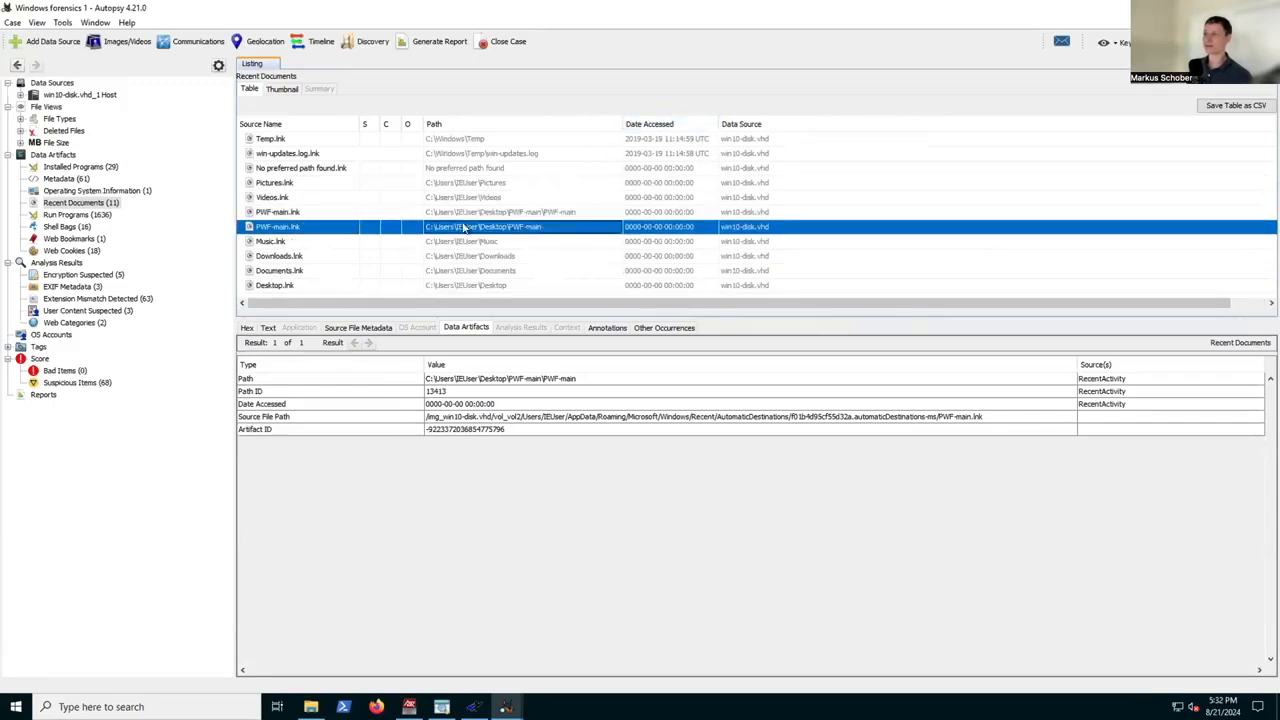
{"action": "left_click", "coordinate": [513, 214]}
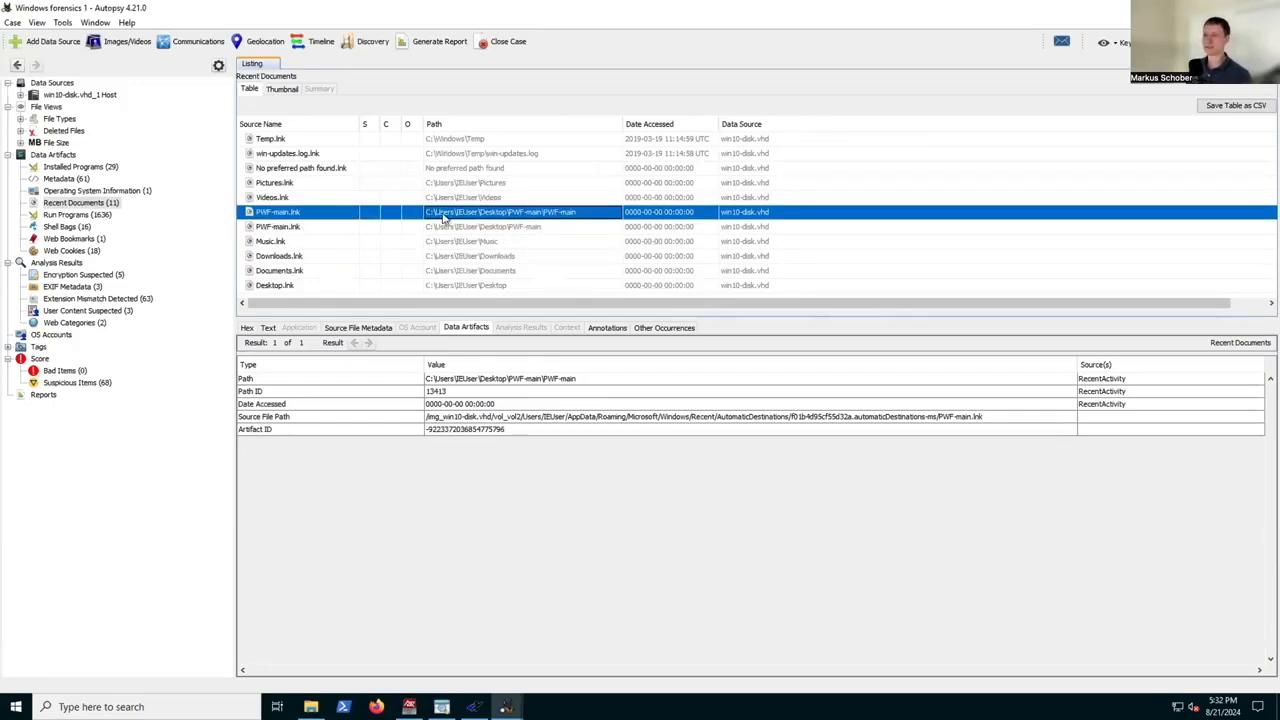
- Examine the Shell Bags with a wider Path column, inspecting the PWF-mai, Install-Sysmo, AtomicRedTea and VBOXSVR Downloads folder entries
{"action": "left_click", "coordinate": [70, 228]}
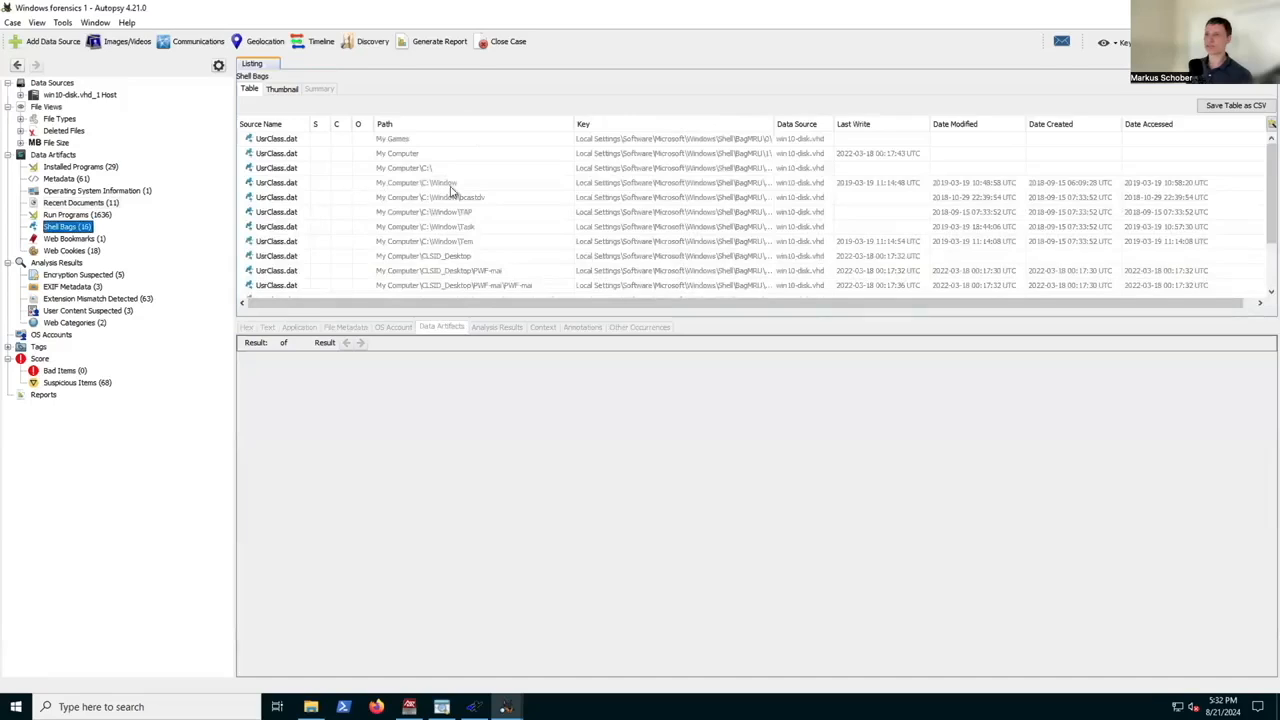
{"action": "left_click_drag", "start_coordinate": [605, 123], "coordinate": [641, 123]}
{"action": "scroll", "coordinate": [530, 225], "scroll_direction": "down", "scroll_amount": 1}
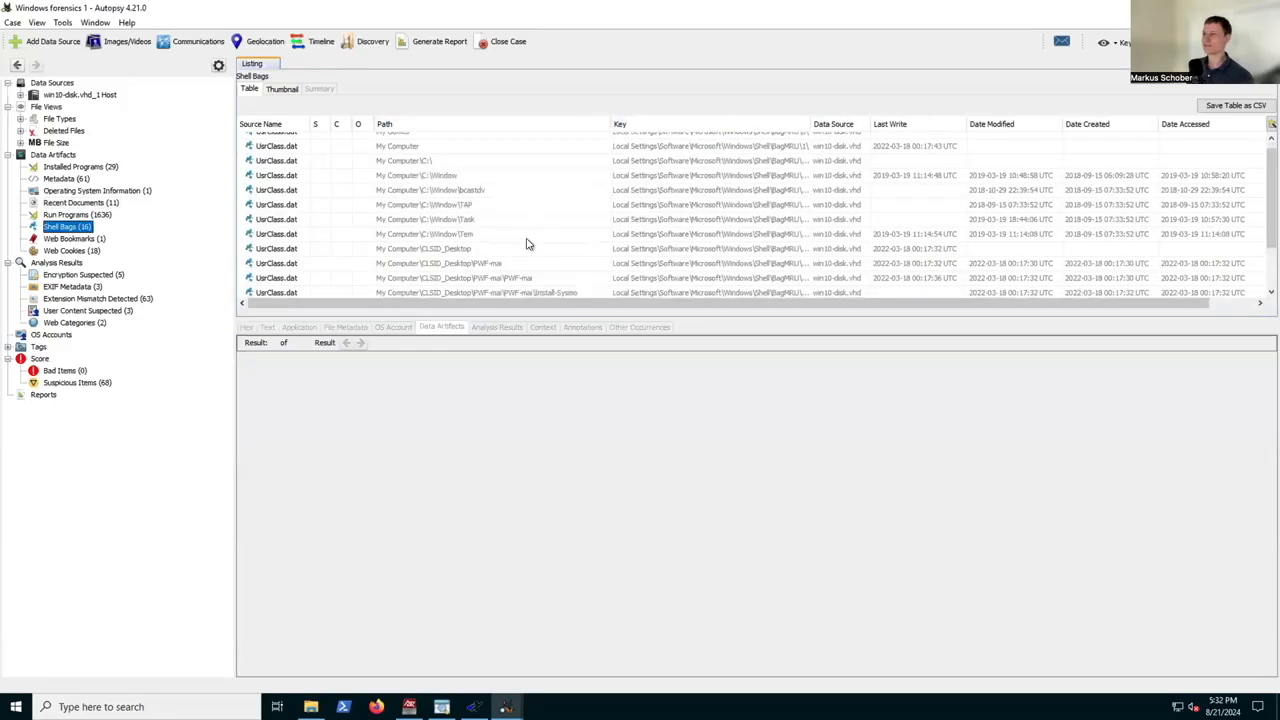
{"action": "left_click", "coordinate": [393, 264]}
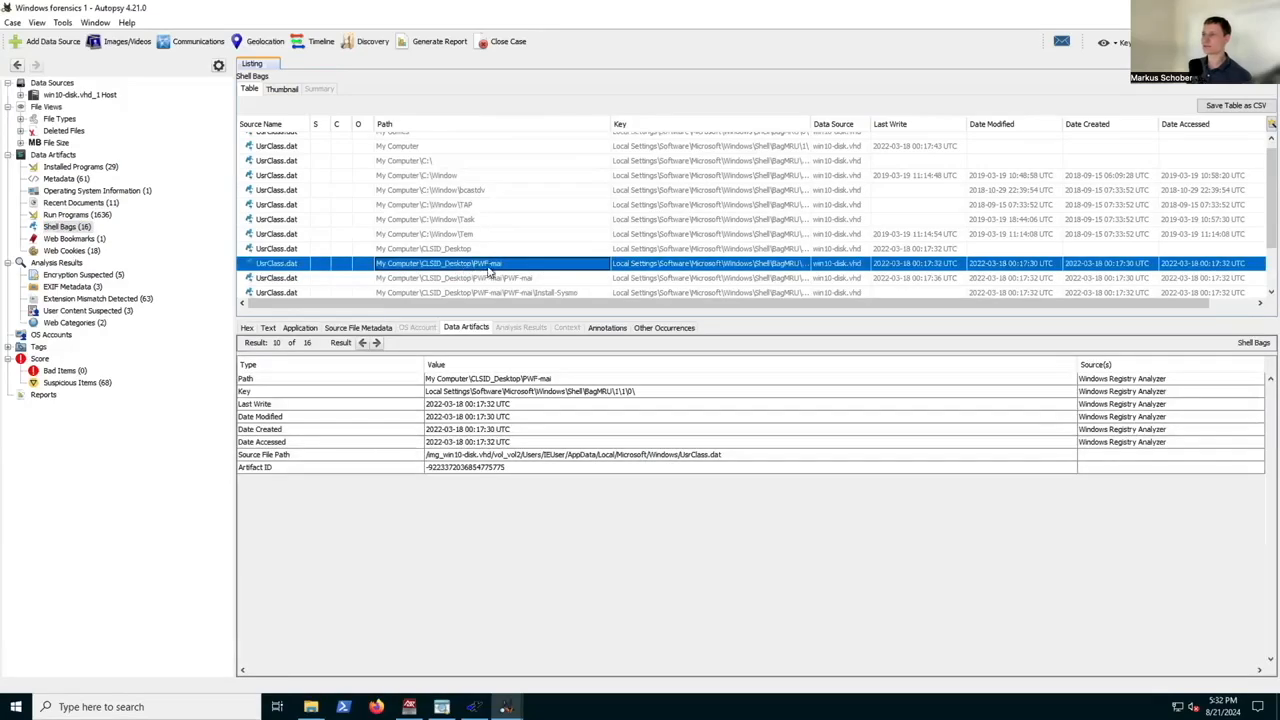
{"action": "left_click", "coordinate": [560, 292]}
{"action": "scroll", "coordinate": [580, 265], "scroll_direction": "down", "scroll_amount": 1}
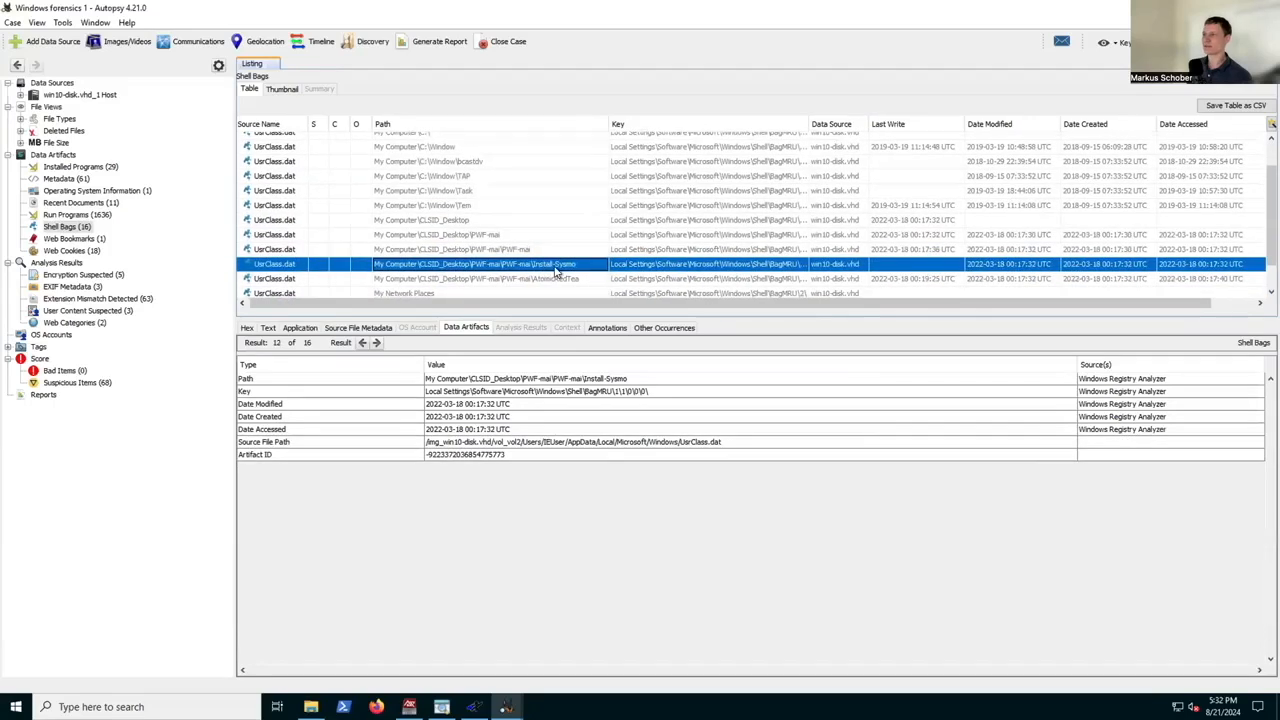
{"action": "scroll", "coordinate": [545, 268], "scroll_direction": "down", "scroll_amount": 1}
{"action": "left_click", "coordinate": [545, 262]}
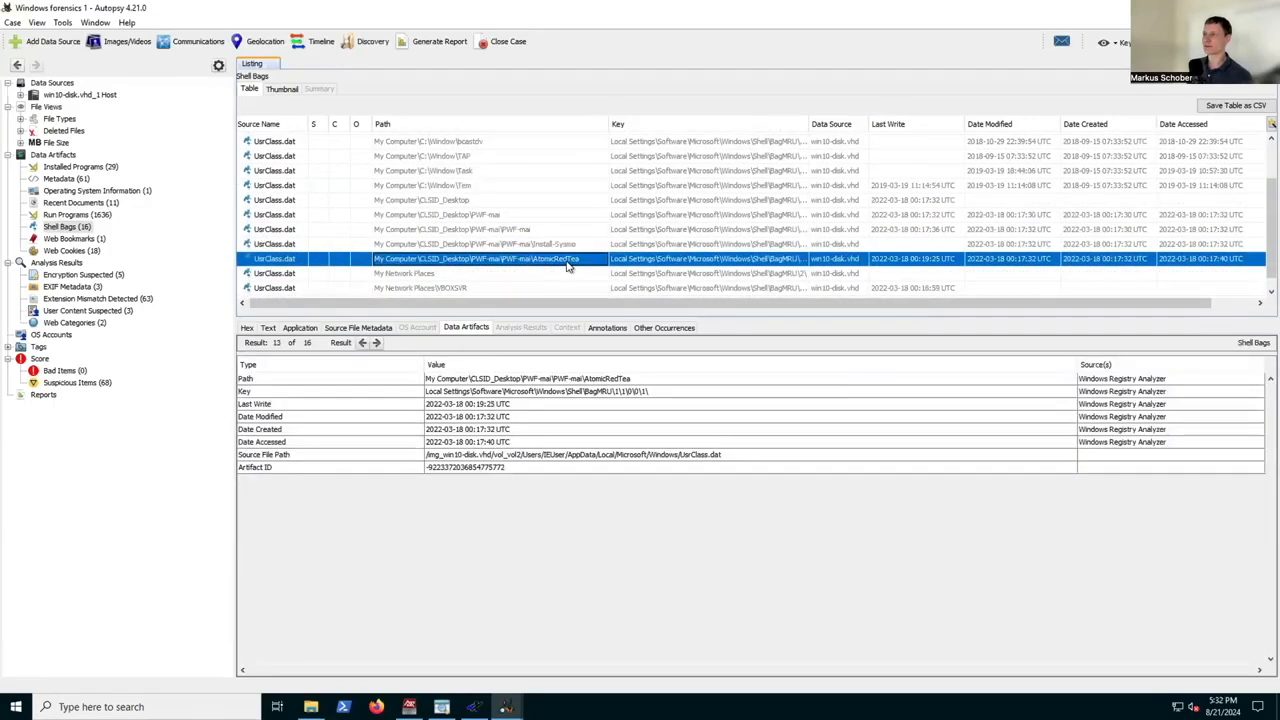
{"action": "scroll", "coordinate": [565, 263], "scroll_direction": "down", "scroll_amount": 1}
{"action": "left_click", "coordinate": [460, 290]}
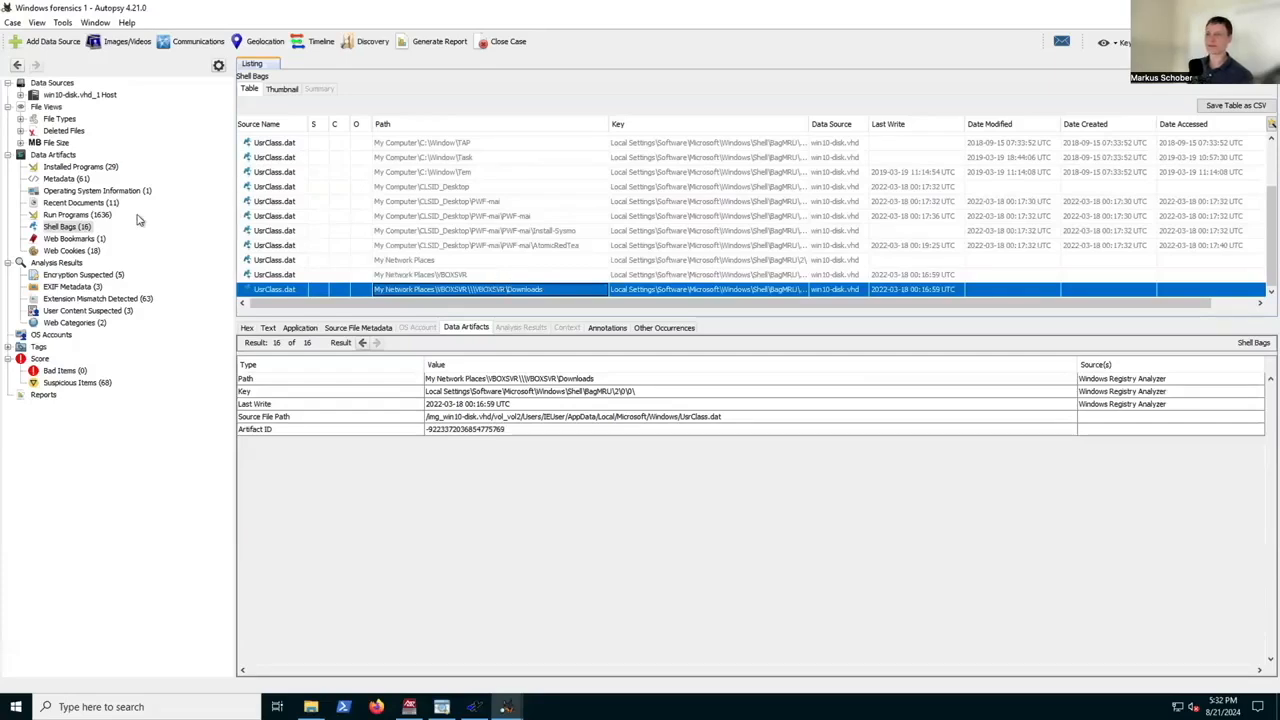
- Examine the Run Programs artifacts, from the prefetch files through the SRUDB.dat network and application usage records
{"action": "left_click", "coordinate": [98, 215]}
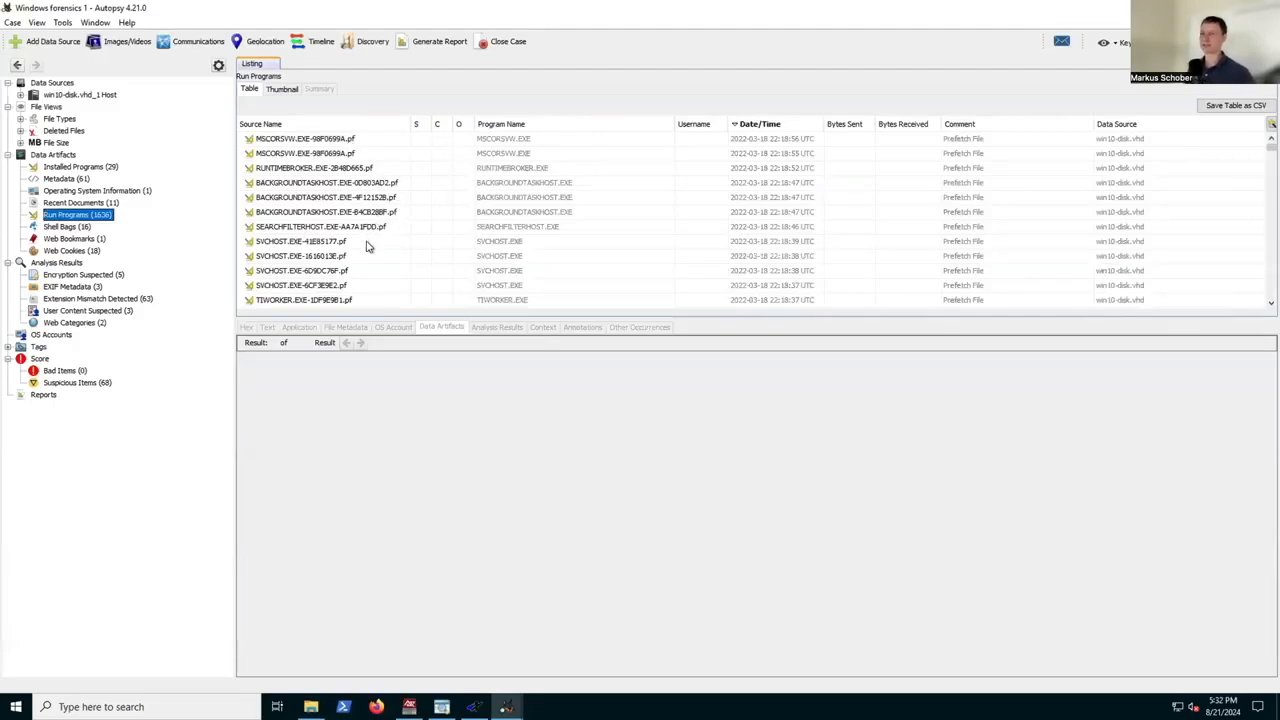
{"action": "scroll", "coordinate": [367, 247], "scroll_direction": "down", "scroll_amount": 10}
{"action": "scroll", "coordinate": [367, 247], "scroll_direction": "down", "scroll_amount": 1}
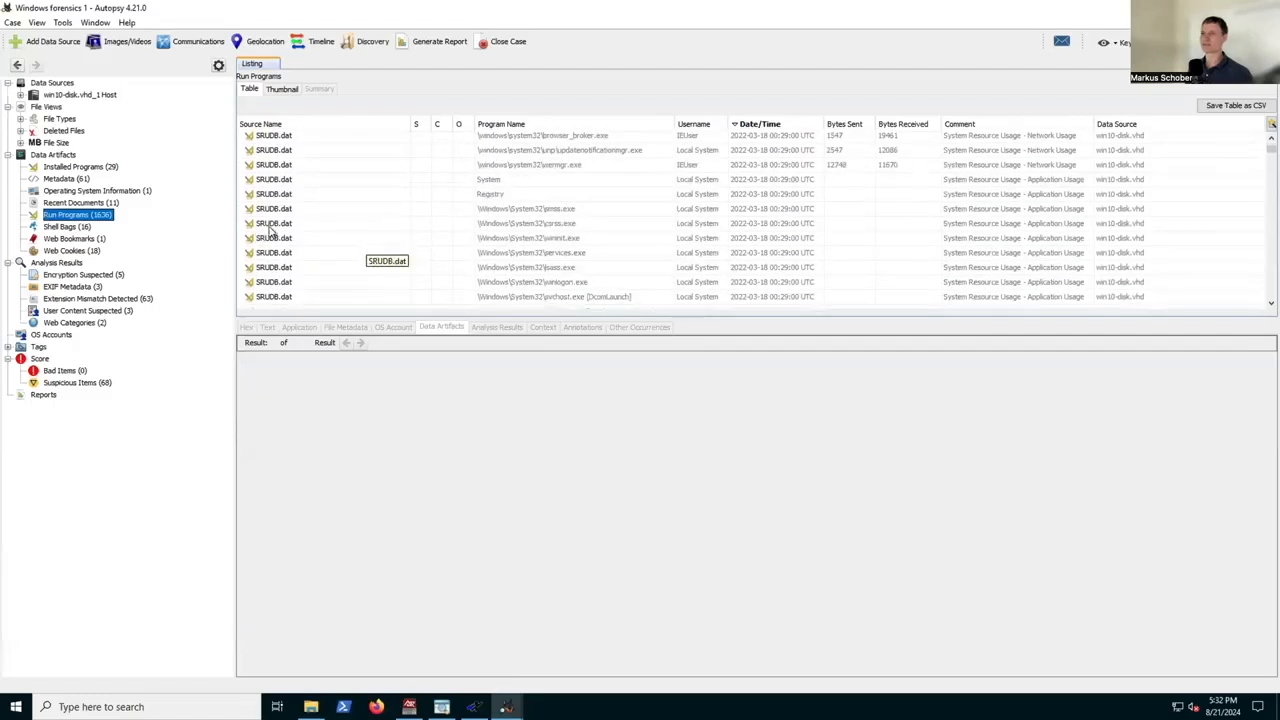
{"action": "scroll", "coordinate": [435, 215], "scroll_direction": "down", "scroll_amount": 3}
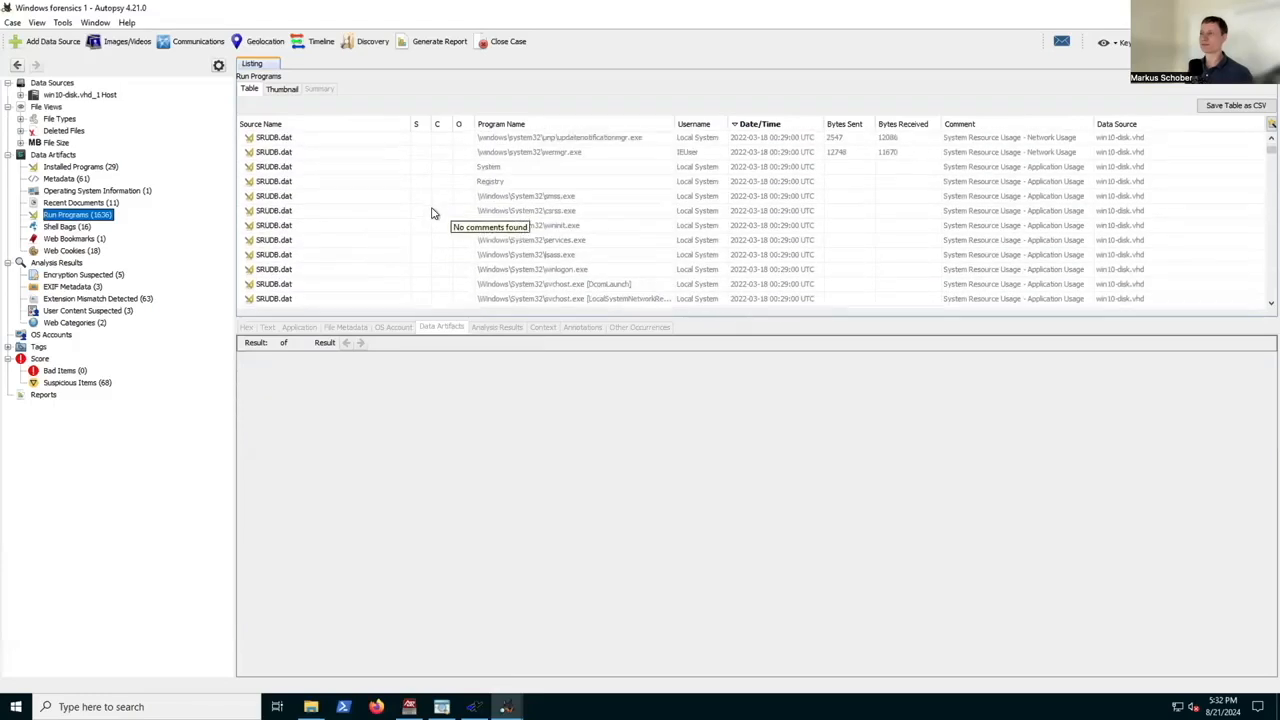
{"action": "scroll", "coordinate": [437, 217], "scroll_direction": "down", "scroll_amount": 8}
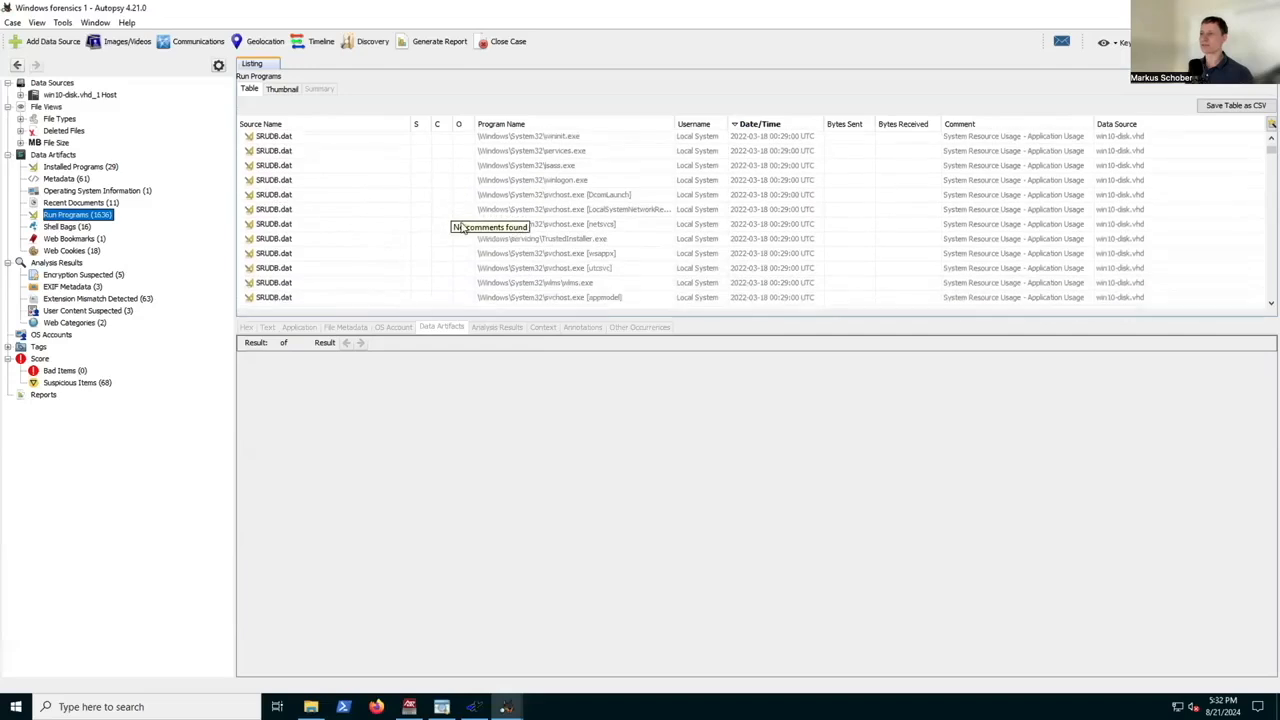
{"action": "scroll", "coordinate": [600, 253], "scroll_direction": "down", "scroll_amount": 6}
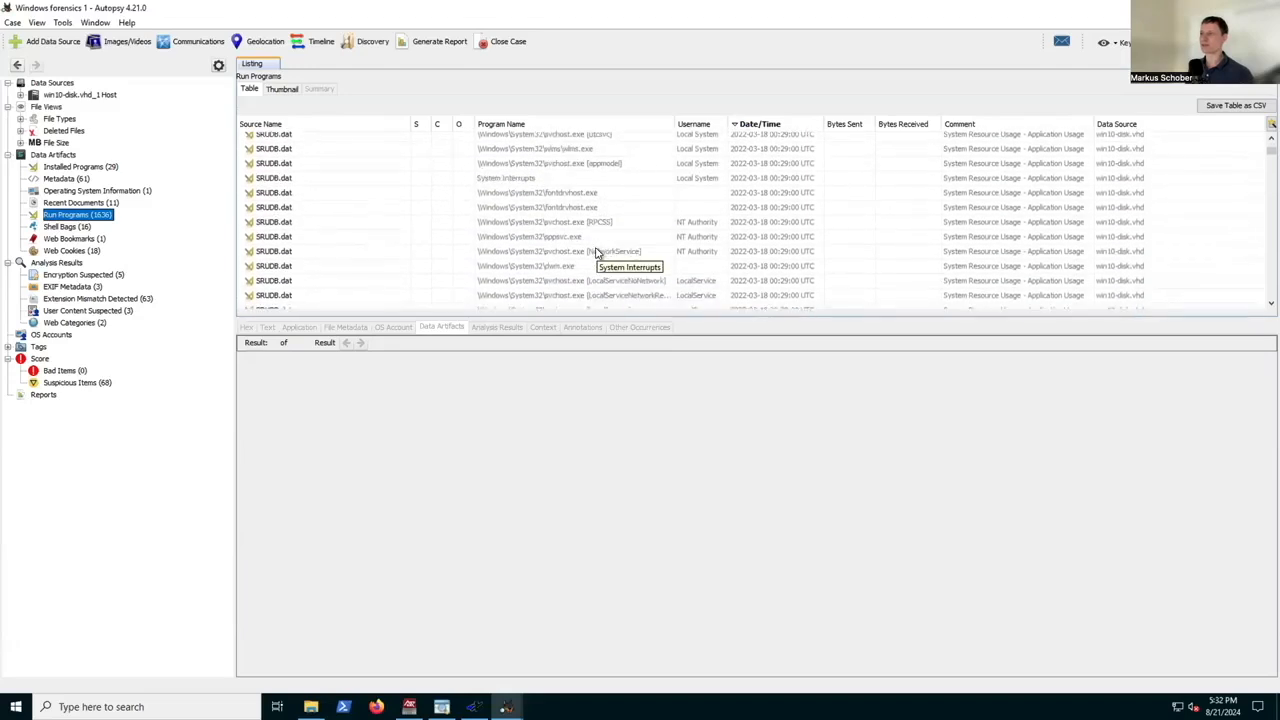
{"action": "scroll", "coordinate": [615, 254], "scroll_direction": "down", "scroll_amount": 5}
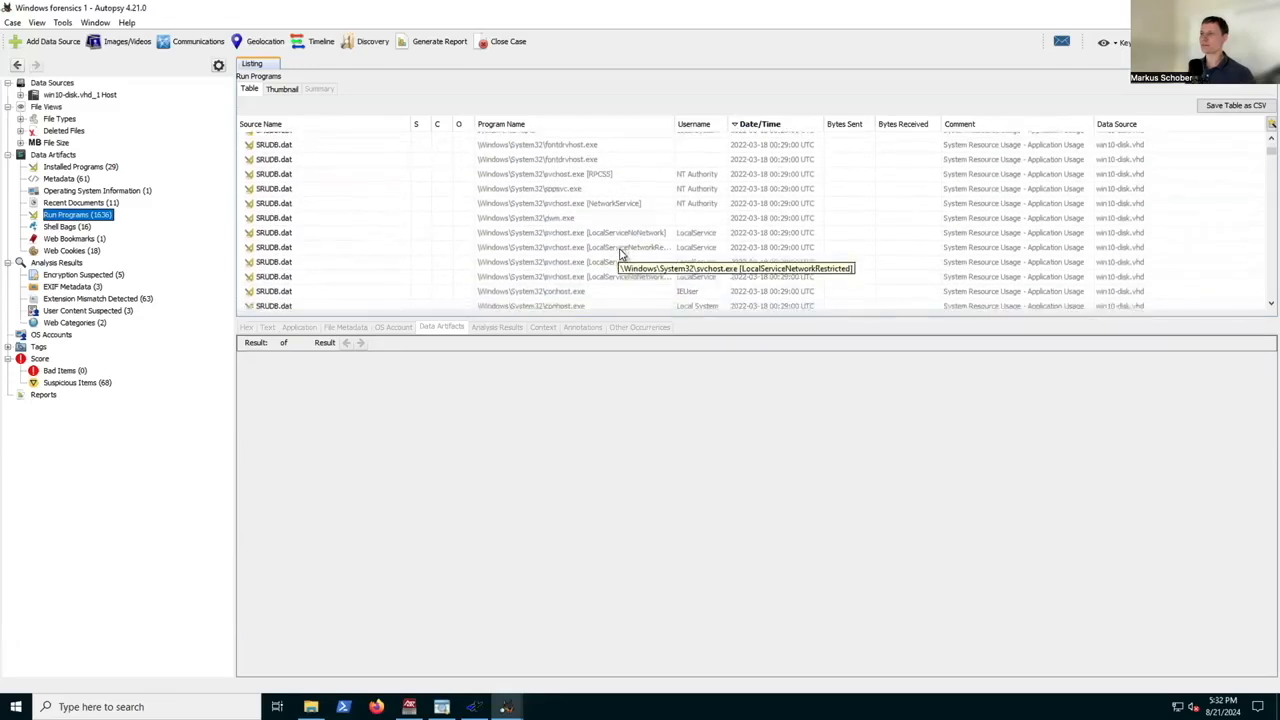
{"action": "scroll", "coordinate": [619, 252], "scroll_direction": "down", "scroll_amount": 7}
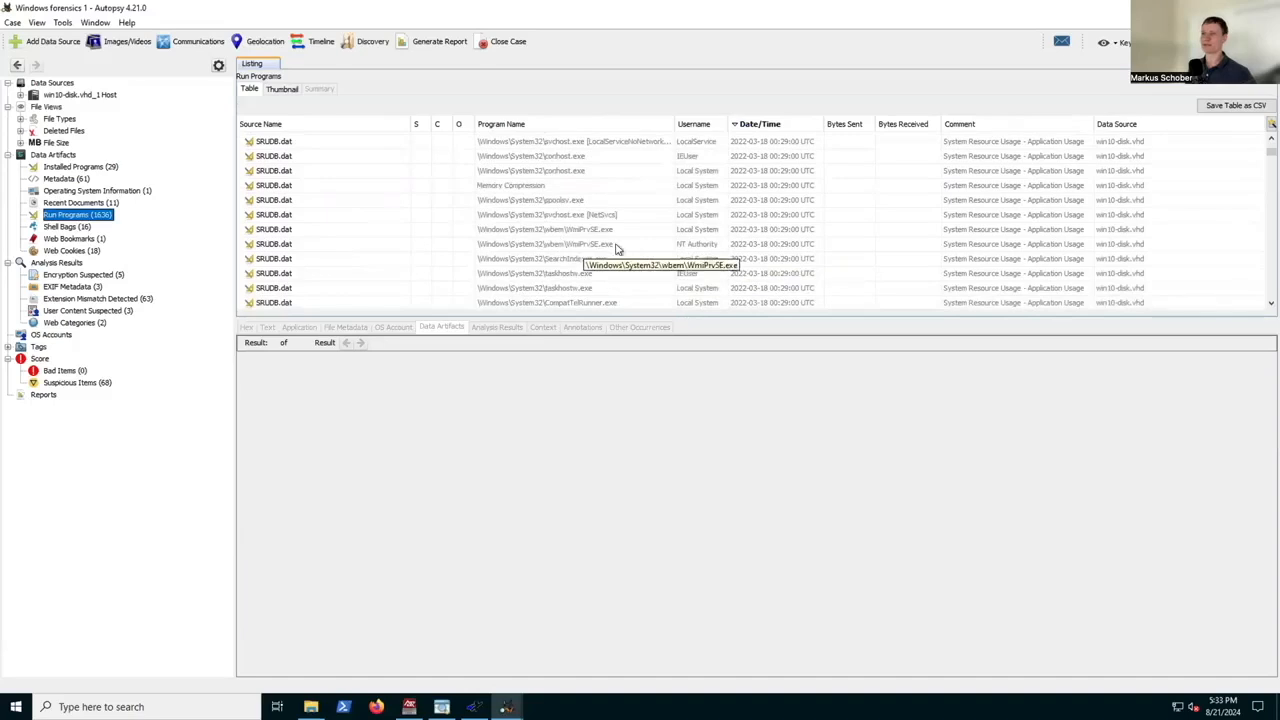
- Check the Web Bookmarks and Web Cookies artifacts
{"action": "left_click", "coordinate": [70, 238]}
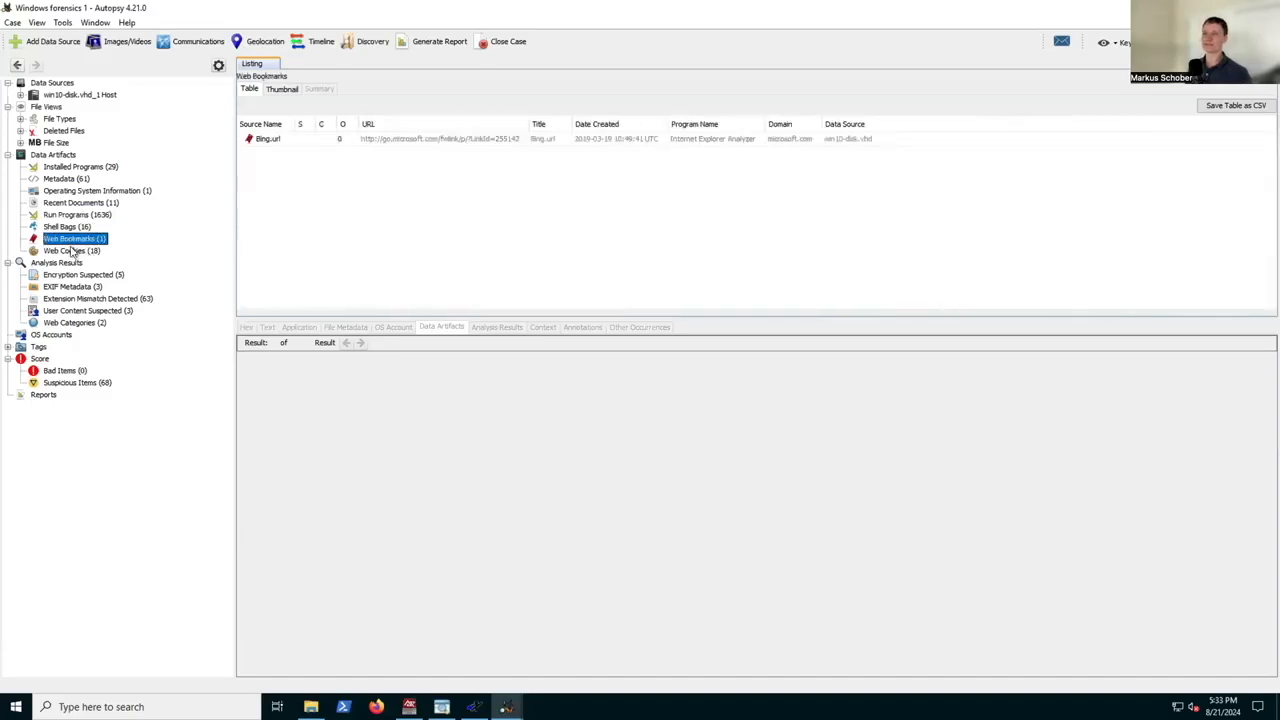
{"action": "left_click", "coordinate": [72, 250]}
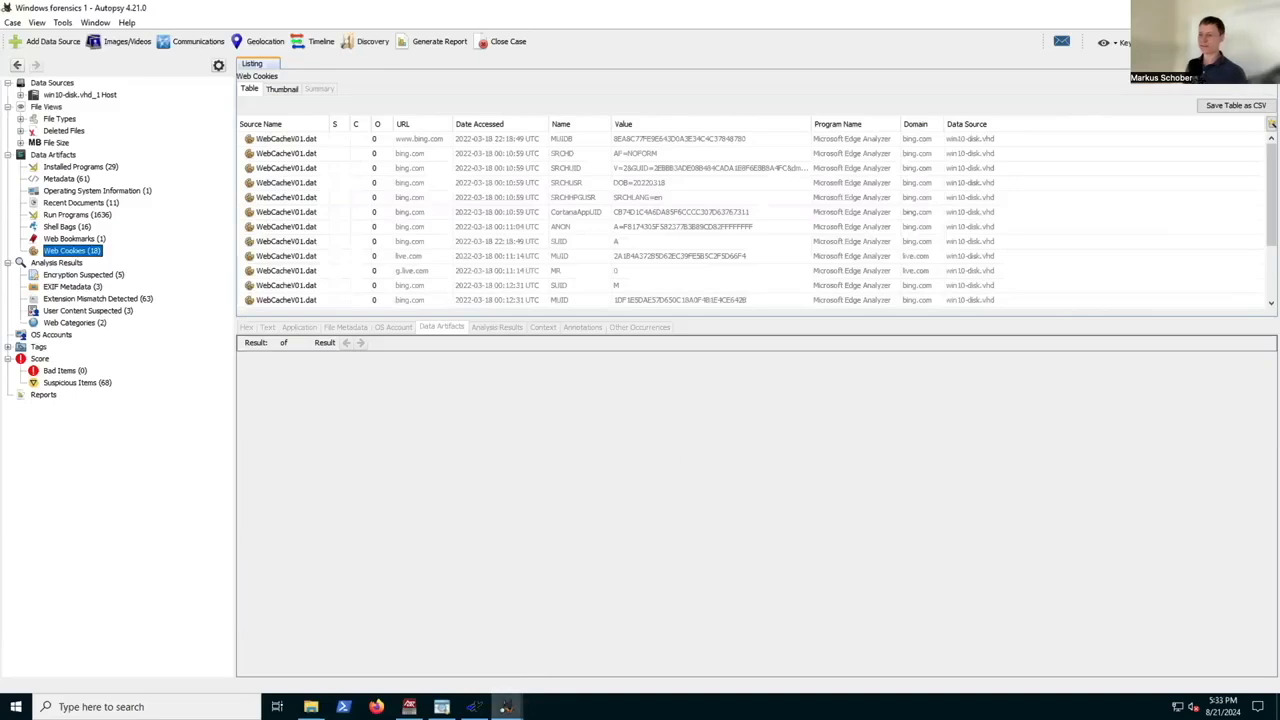
- Switch to the Timeline window and review the AtomicRedTeam file events in the list, viewing the extracted text of CODE_OF_CONDUCT.md
{"action": "mouse_move", "coordinate": [507, 705]}
{"action": "left_click", "coordinate": [572, 655]}
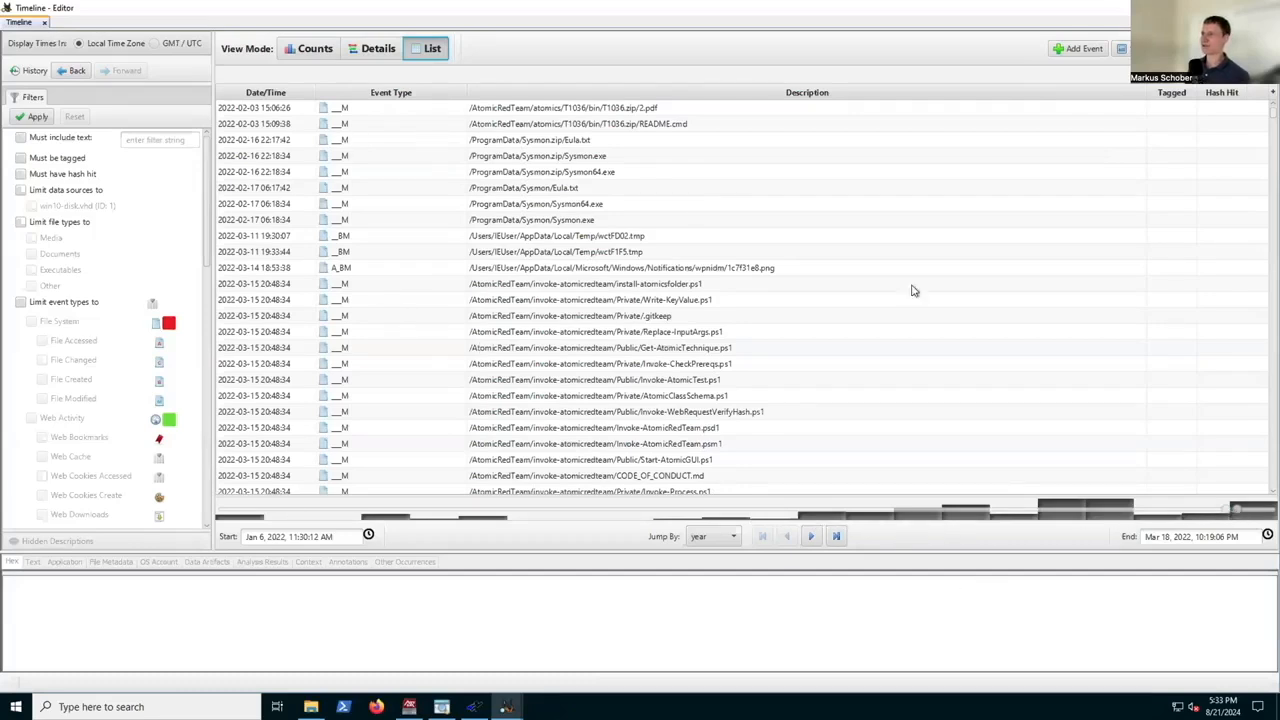
{"action": "scroll", "coordinate": [706, 182], "scroll_direction": "down", "scroll_amount": 7}
{"action": "left_click", "coordinate": [711, 186]}
{"action": "scroll", "coordinate": [722, 188], "scroll_direction": "down", "scroll_amount": 10}
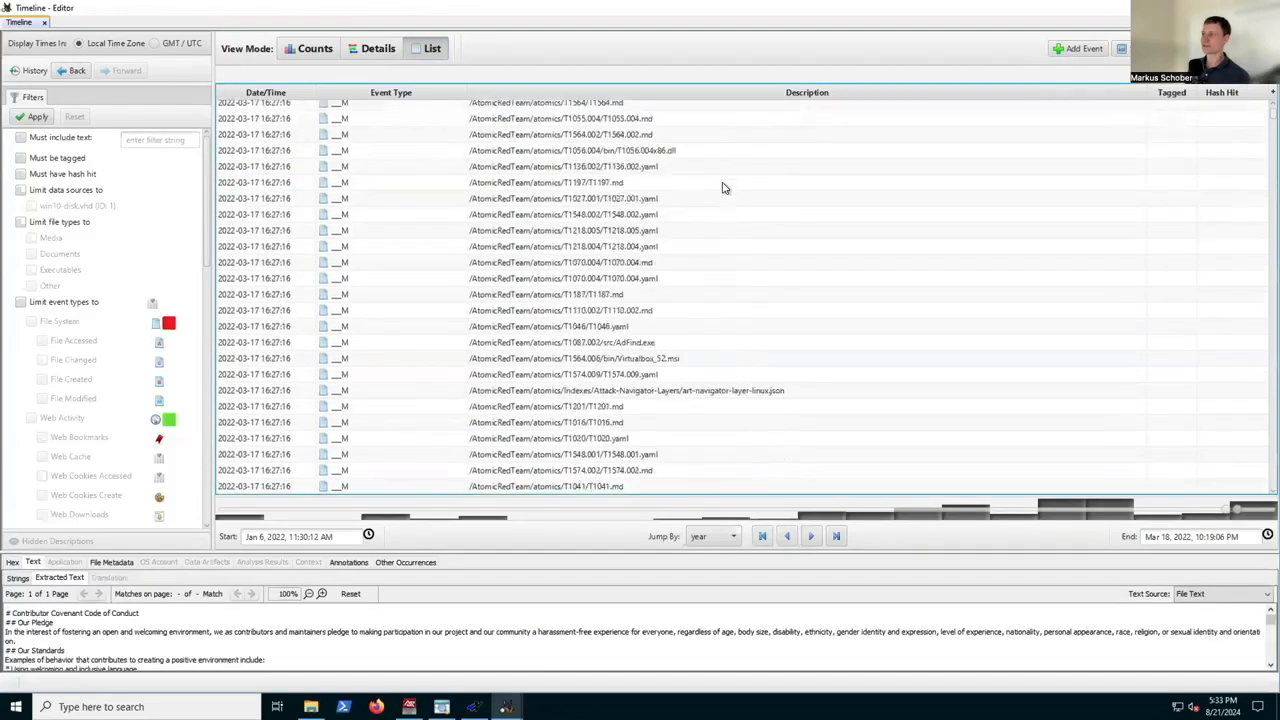
- Switch the timeline to the Details view and review the event clusters from /AtomicRedTeam down to /$Recycle.Bin
{"action": "scroll", "coordinate": [724, 188], "scroll_direction": "down", "scroll_amount": 4}
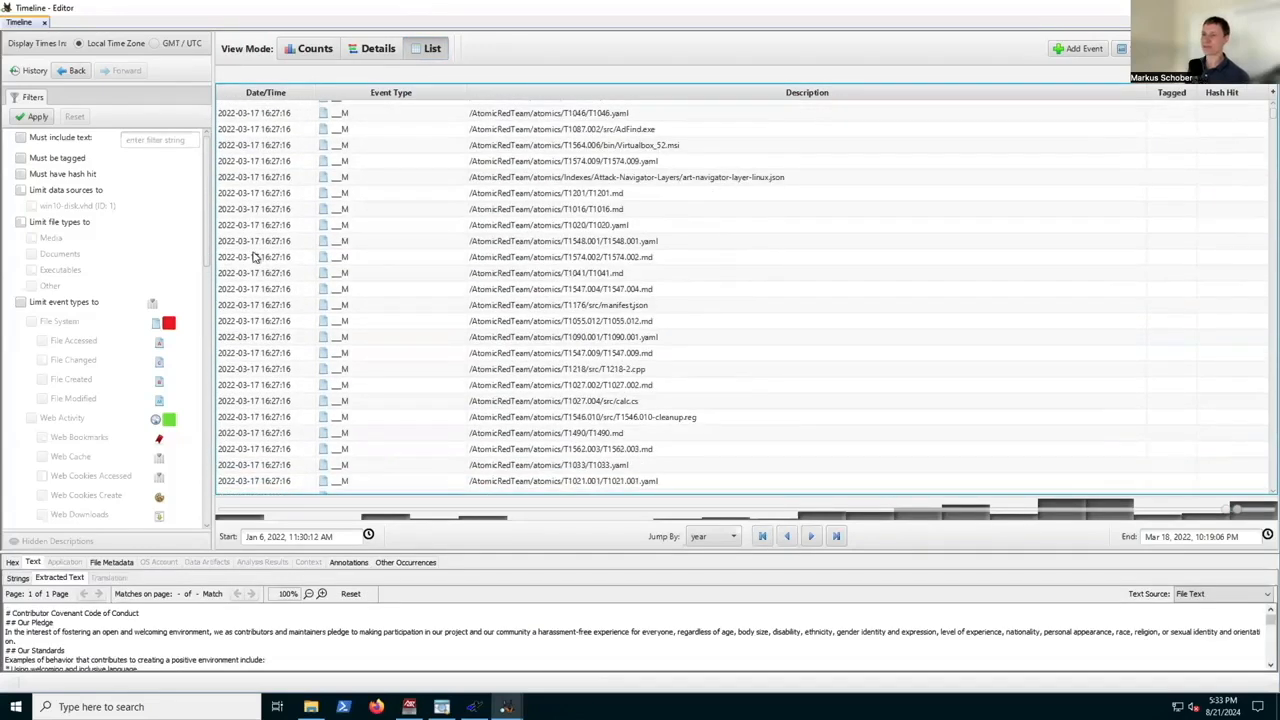
{"action": "left_click", "coordinate": [378, 50]}
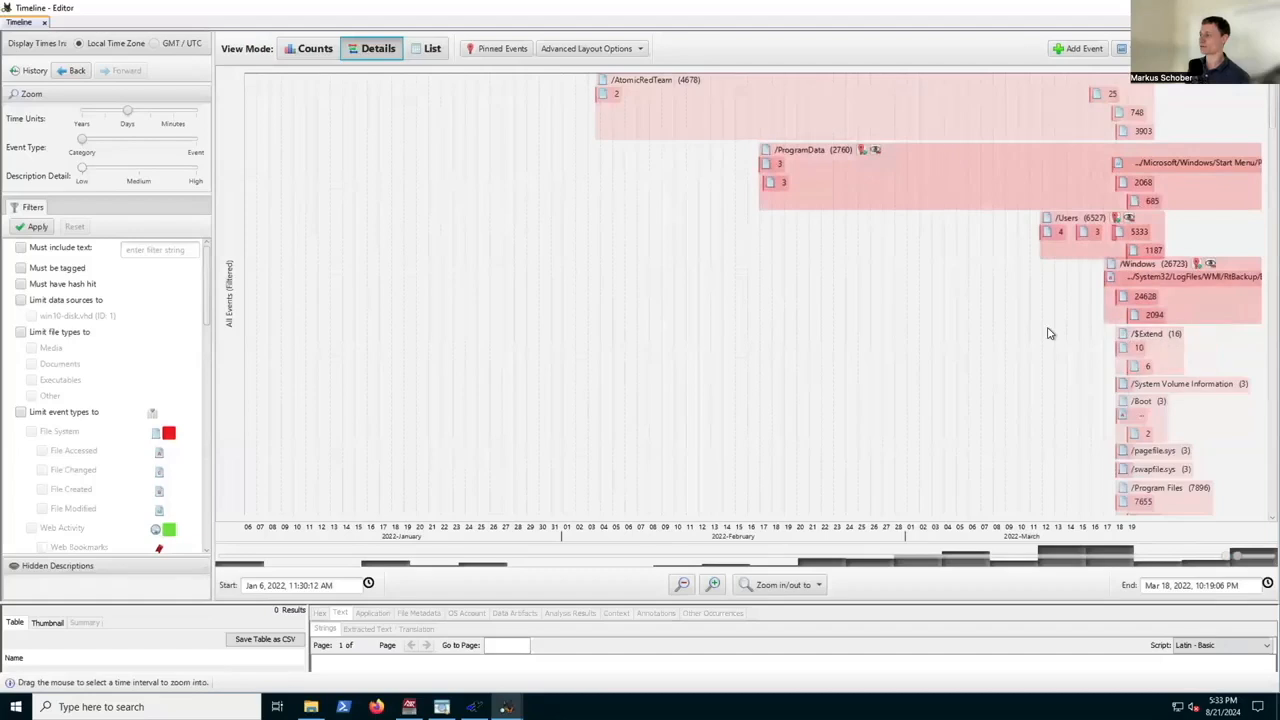
{"action": "scroll", "coordinate": [1050, 333], "scroll_direction": "down", "scroll_amount": 1}
{"action": "scroll", "coordinate": [1050, 333], "scroll_direction": "down", "scroll_amount": 1}
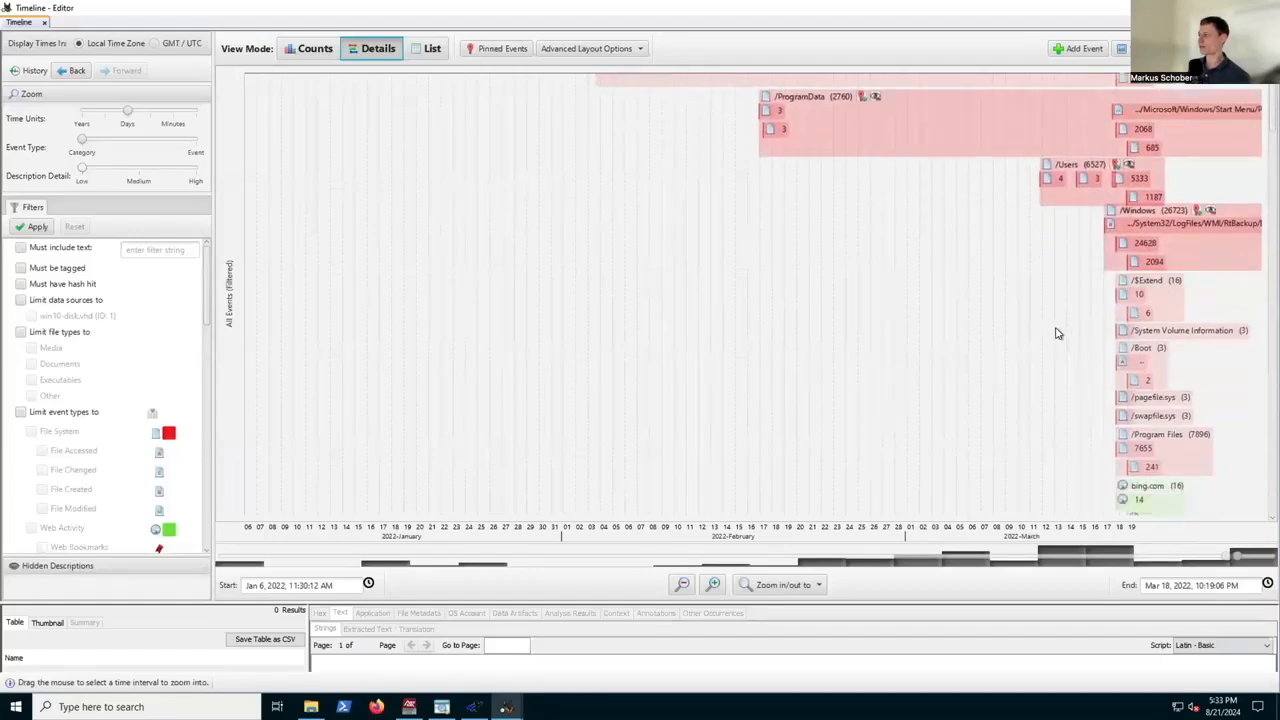
{"action": "scroll", "coordinate": [1058, 333], "scroll_direction": "down", "scroll_amount": 3}
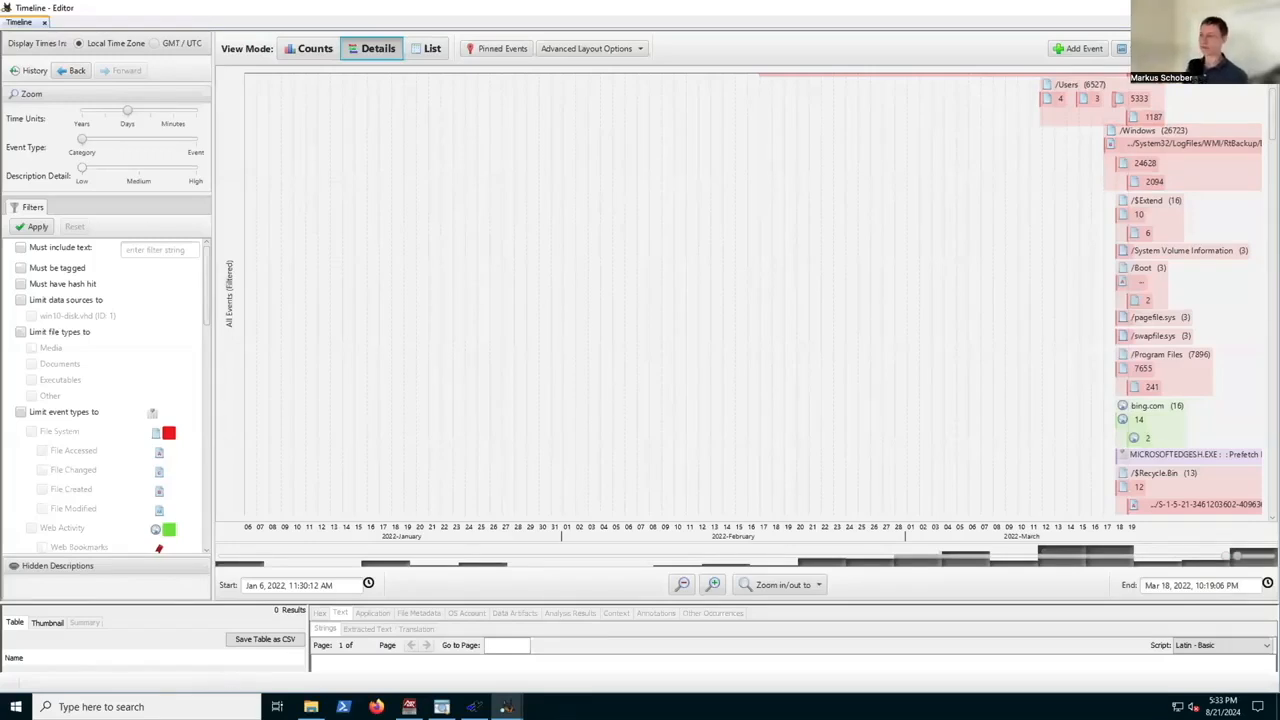
- Close the Timeline window, minimize Autopsy and return to the Forensic Applications - Demo slide
{"action": "left_click", "coordinate": [1264, 8]}
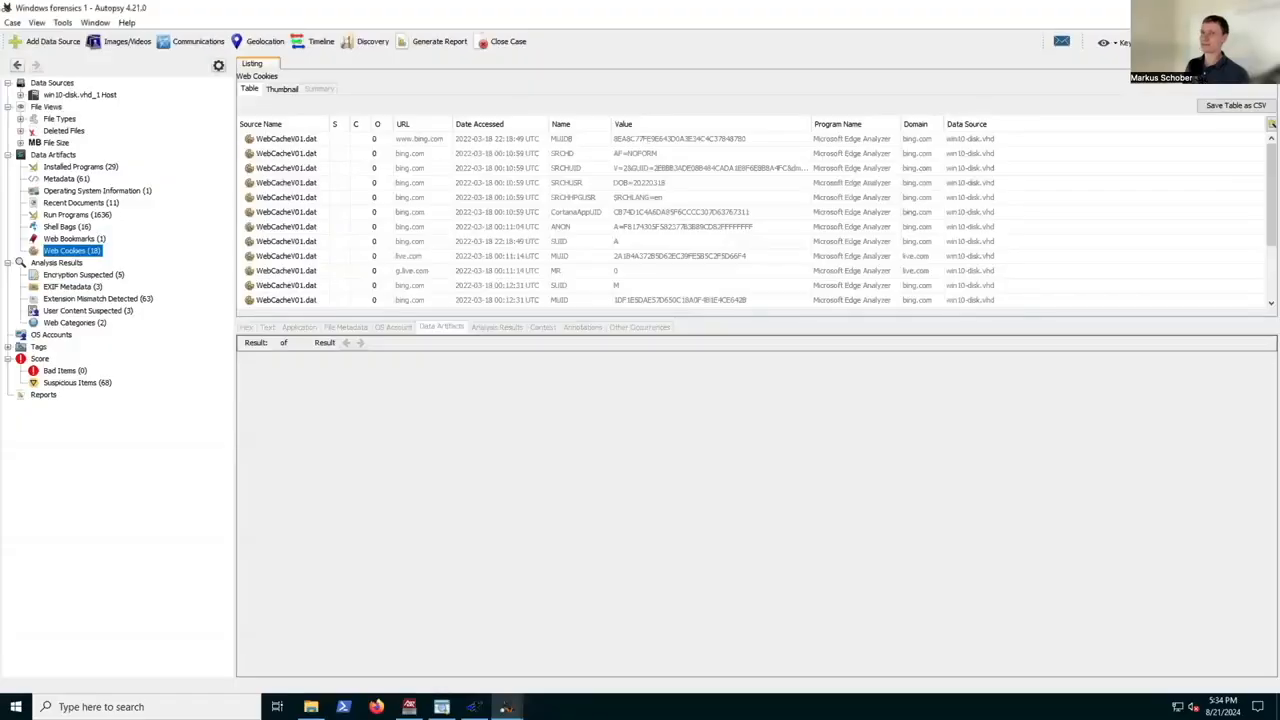
{"action": "left_click", "coordinate": [1203, 8]}
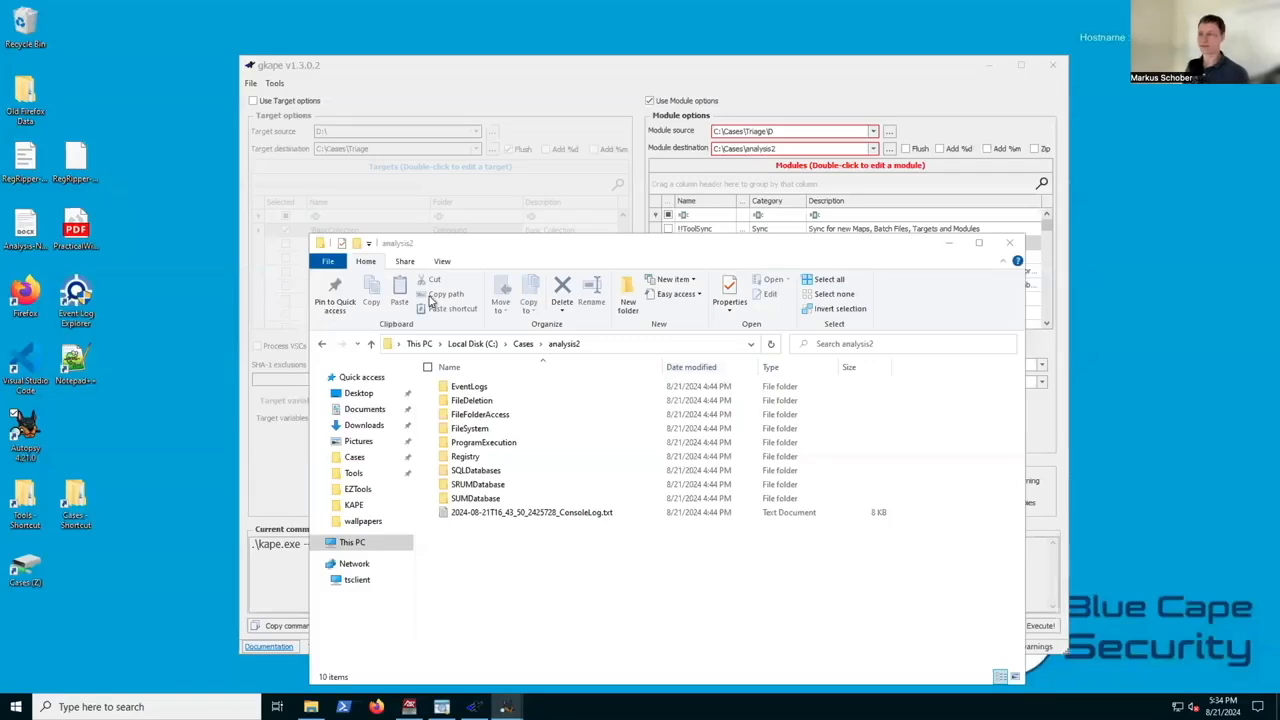
{"action": "key", "text": "ctrl+Left"}
{"action": "key", "text": "ctrl+Left"}
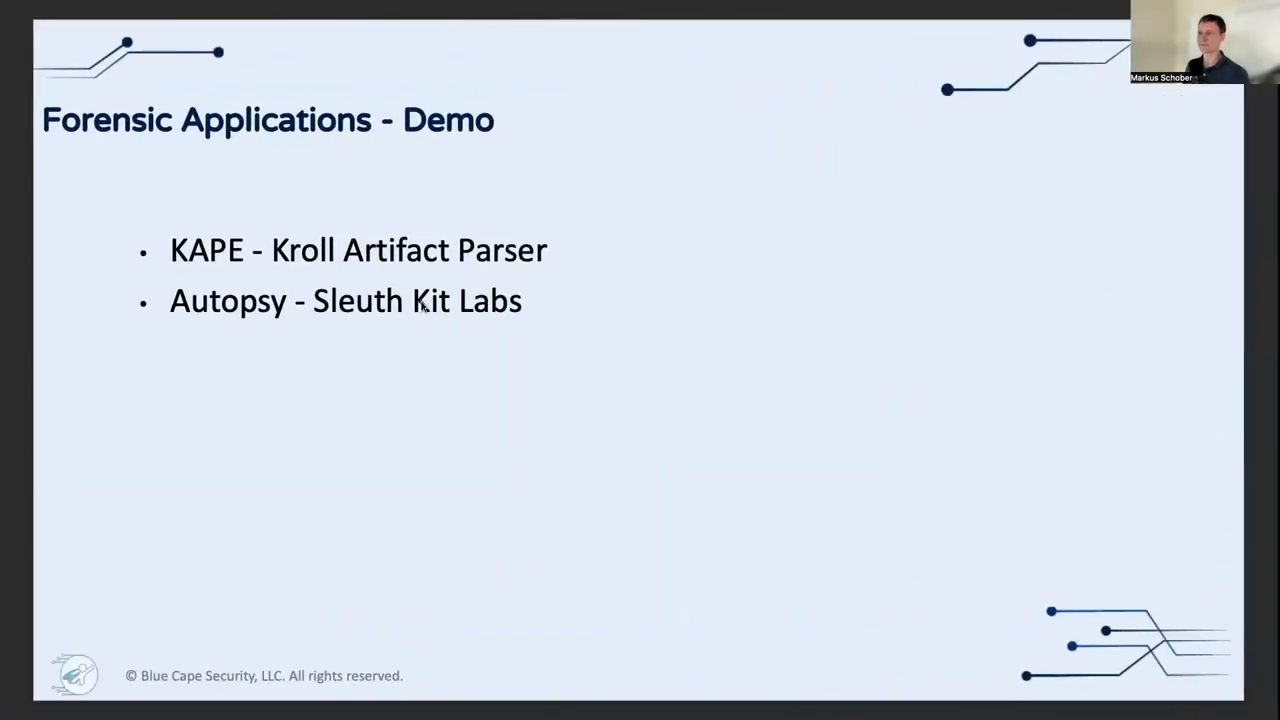
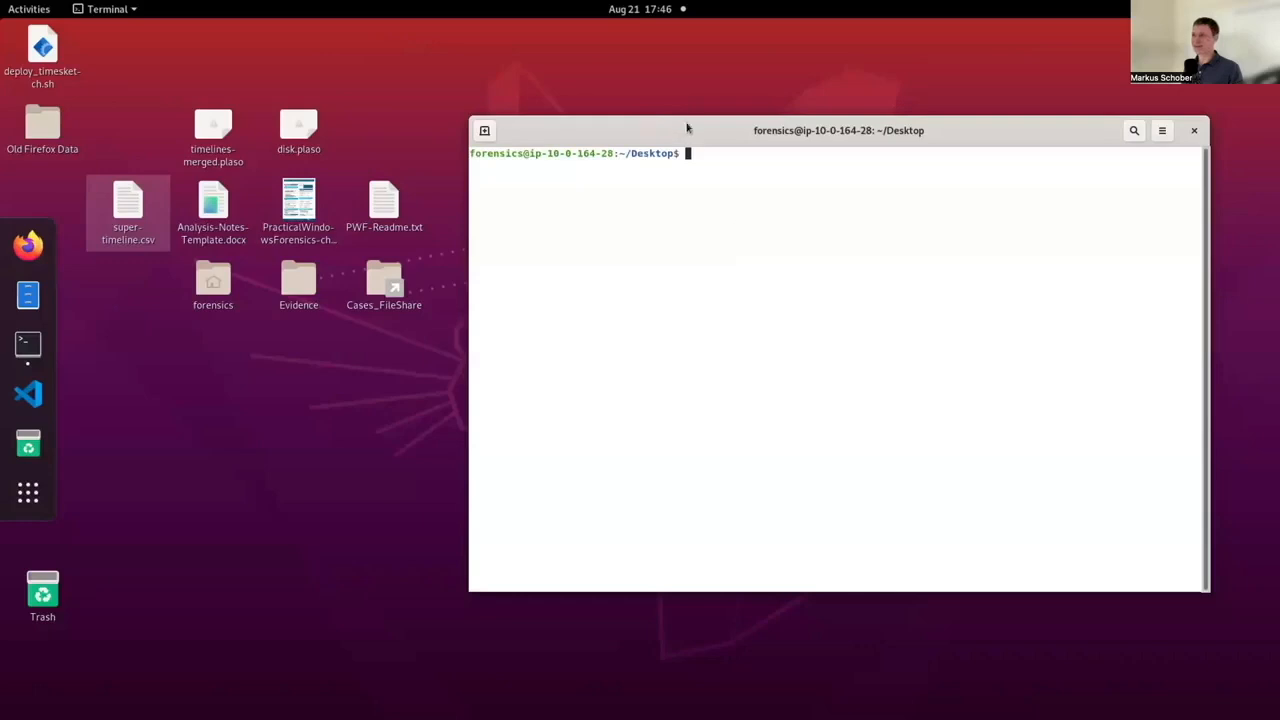
- Reposition the Linux terminal window and run log2timeline.py --info to list the plaso information
{"action": "left_click_drag", "start_coordinate": [686, 126], "coordinate": [677, 109]}
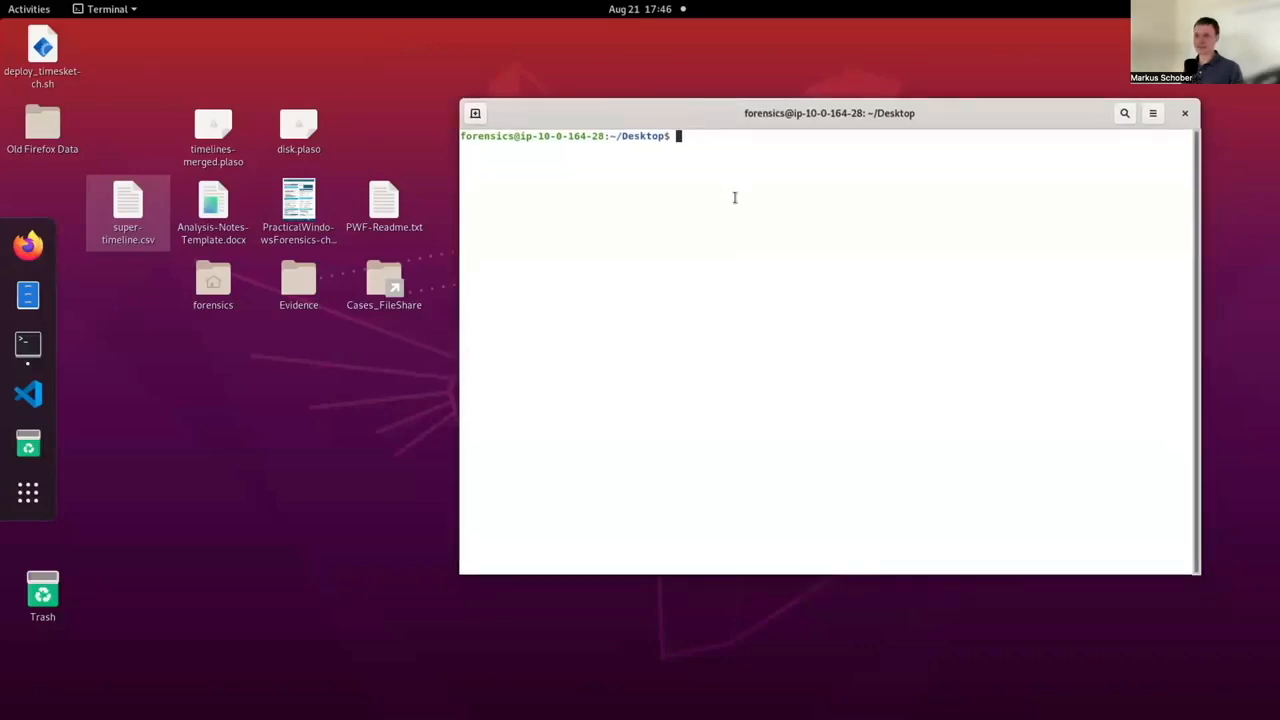
{"action": "key", "text": "Return"}
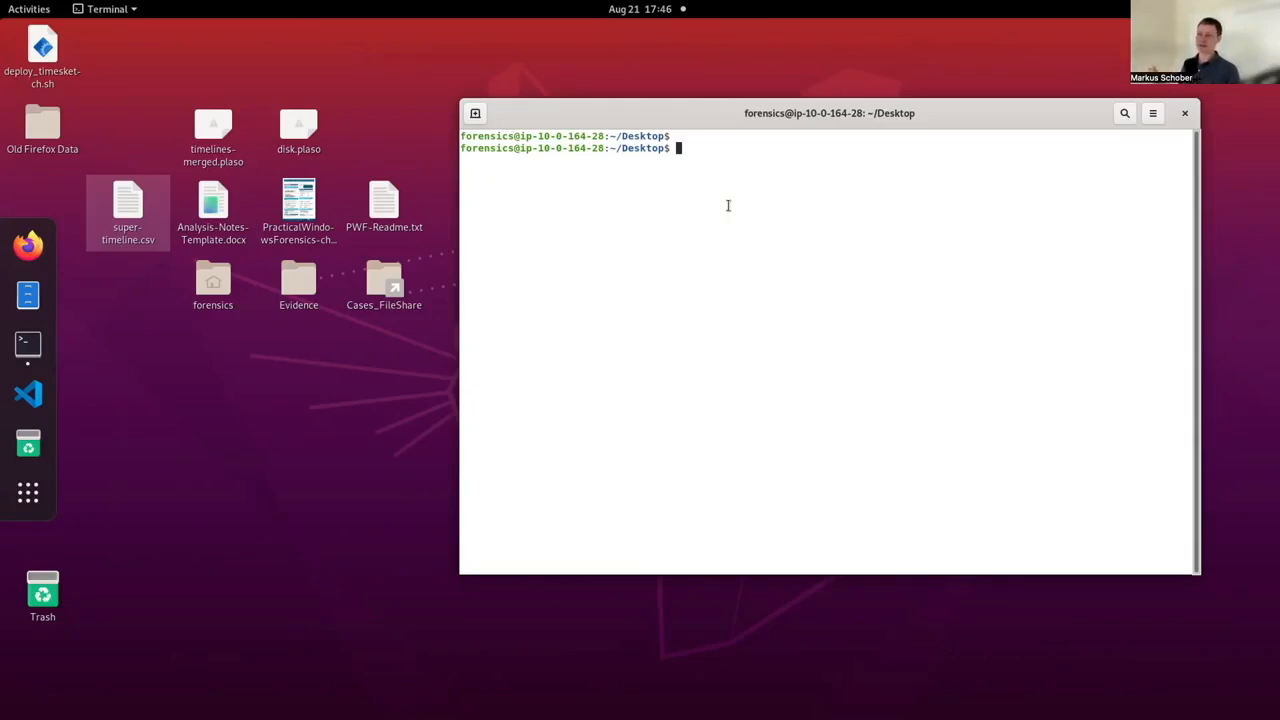
{"action": "type", "text": "log2tim"}
{"action": "key", "text": "Tab"}
{"action": "type", "text": "--inf"}
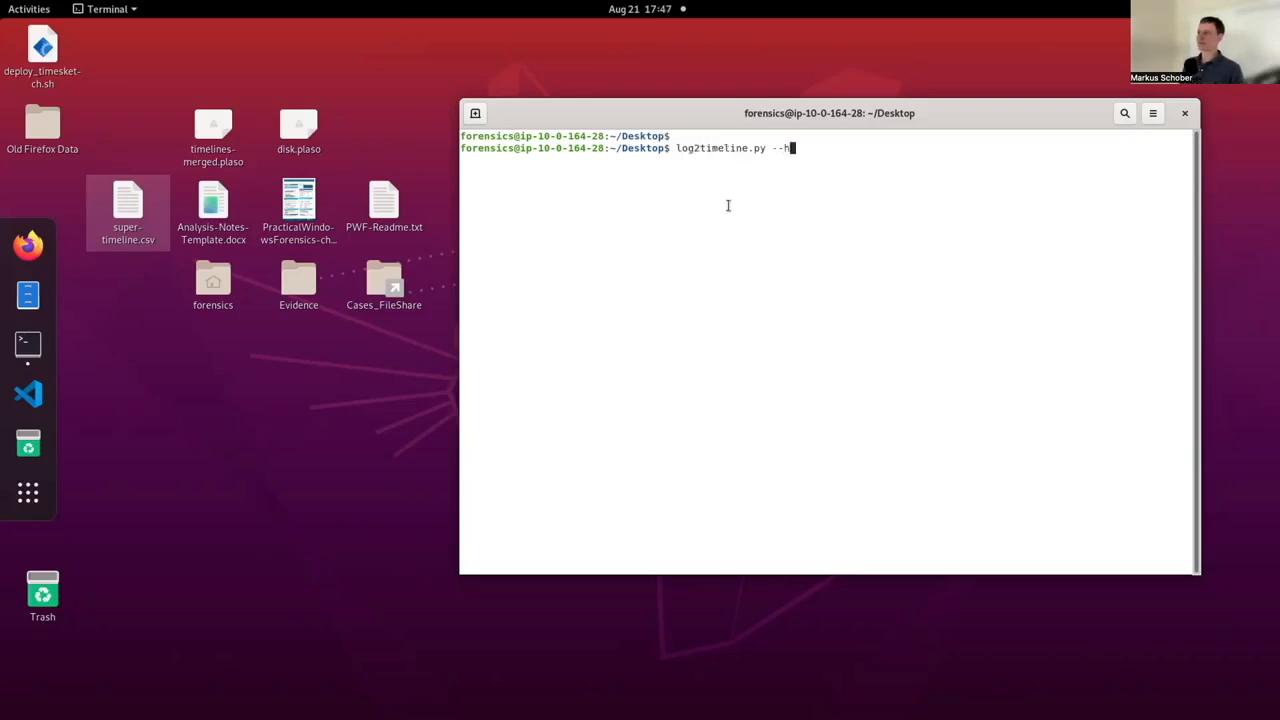
{"action": "type", "text": "o"}
{"action": "key", "text": "Return"}
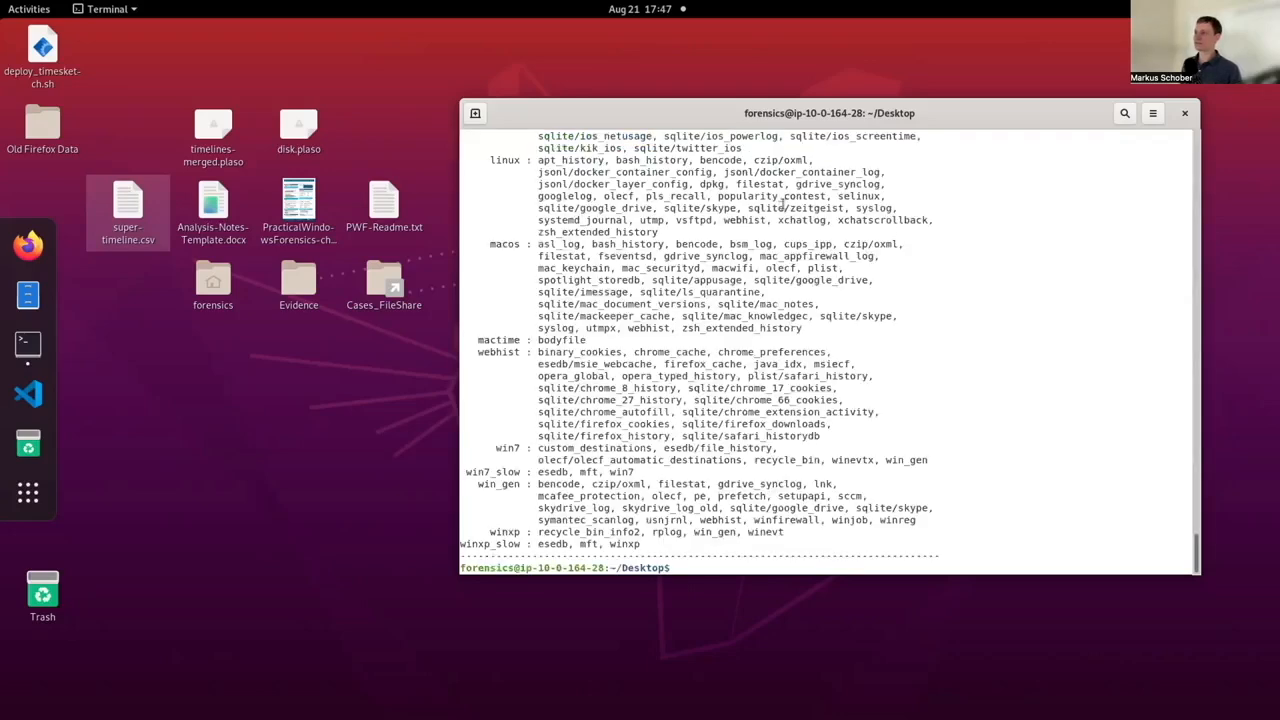
- Look back through the log2timeline output to the Hashers and the start of the Parsers list
{"action": "left_click_drag", "start_coordinate": [1197, 541], "coordinate": [1190, 384]}
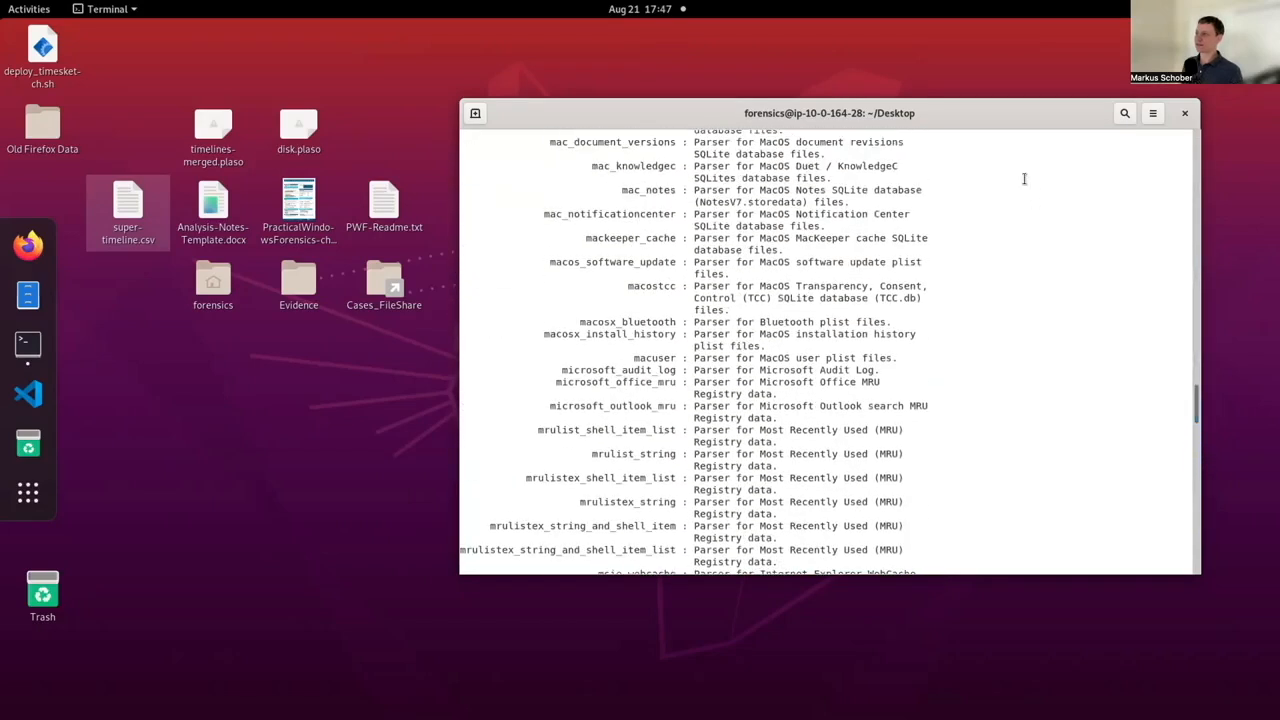
{"action": "left_click", "coordinate": [988, 102]}
{"action": "scroll", "coordinate": [1068, 357], "scroll_direction": "up", "scroll_amount": 5}
{"action": "left_click_drag", "start_coordinate": [1197, 355], "coordinate": [1193, 161]}
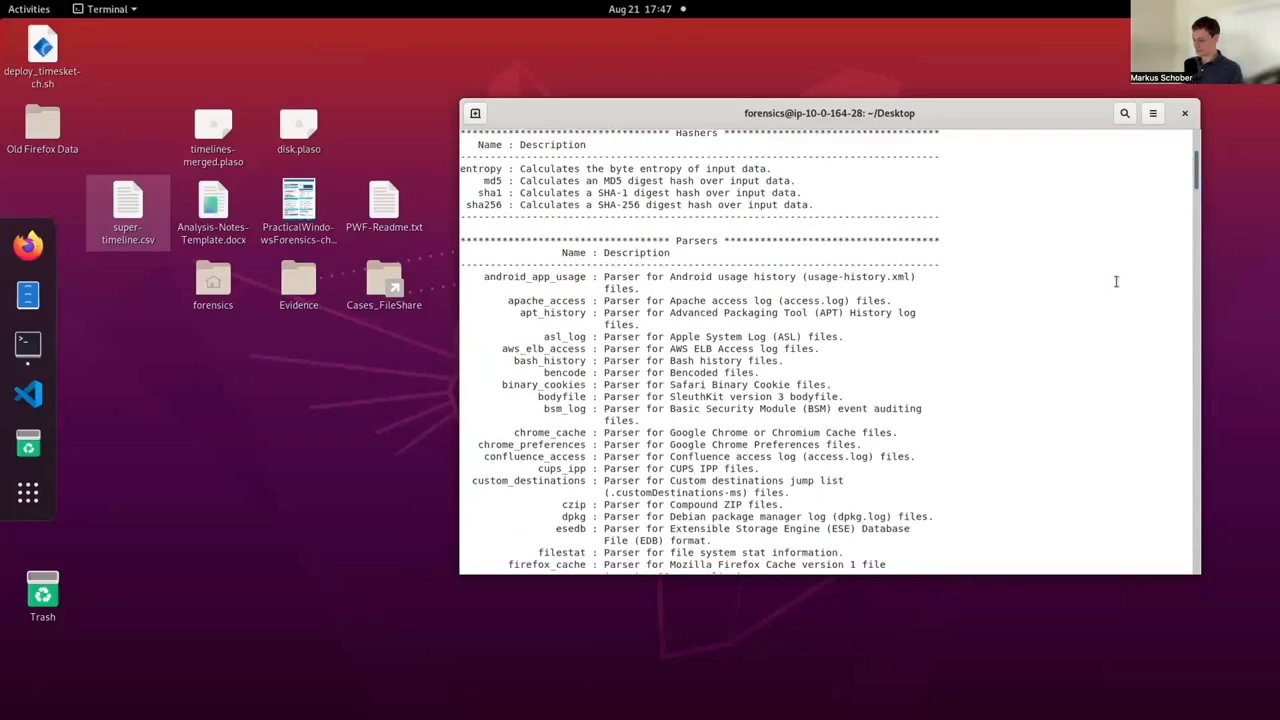
- Run log2timeline.py --info|less in a taller terminal, page through the Parsers list to Parser Plugins, and quit the pager
{"action": "key", "text": "Up"}
{"action": "type", "text": "| less"}
{"action": "key", "text": "Return"}
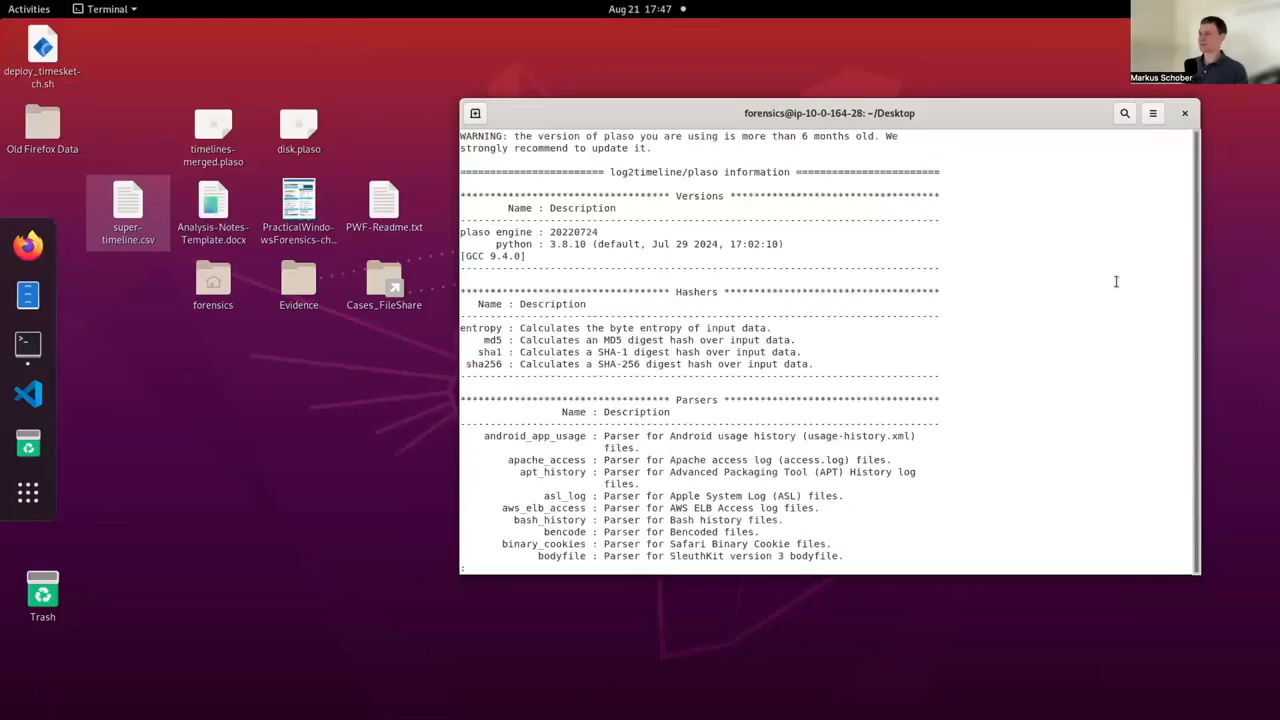
{"action": "left_click_drag", "start_coordinate": [1201, 576], "coordinate": [1208, 676]}
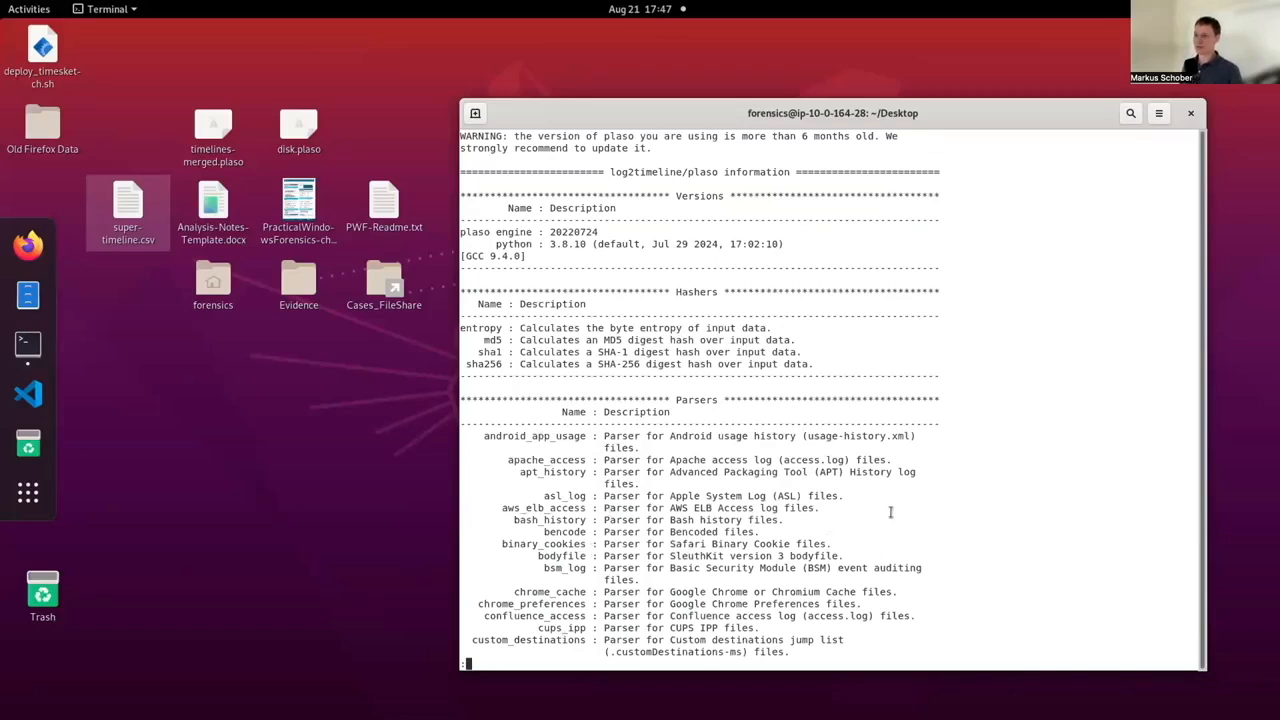
{"action": "key", "text": "space"}
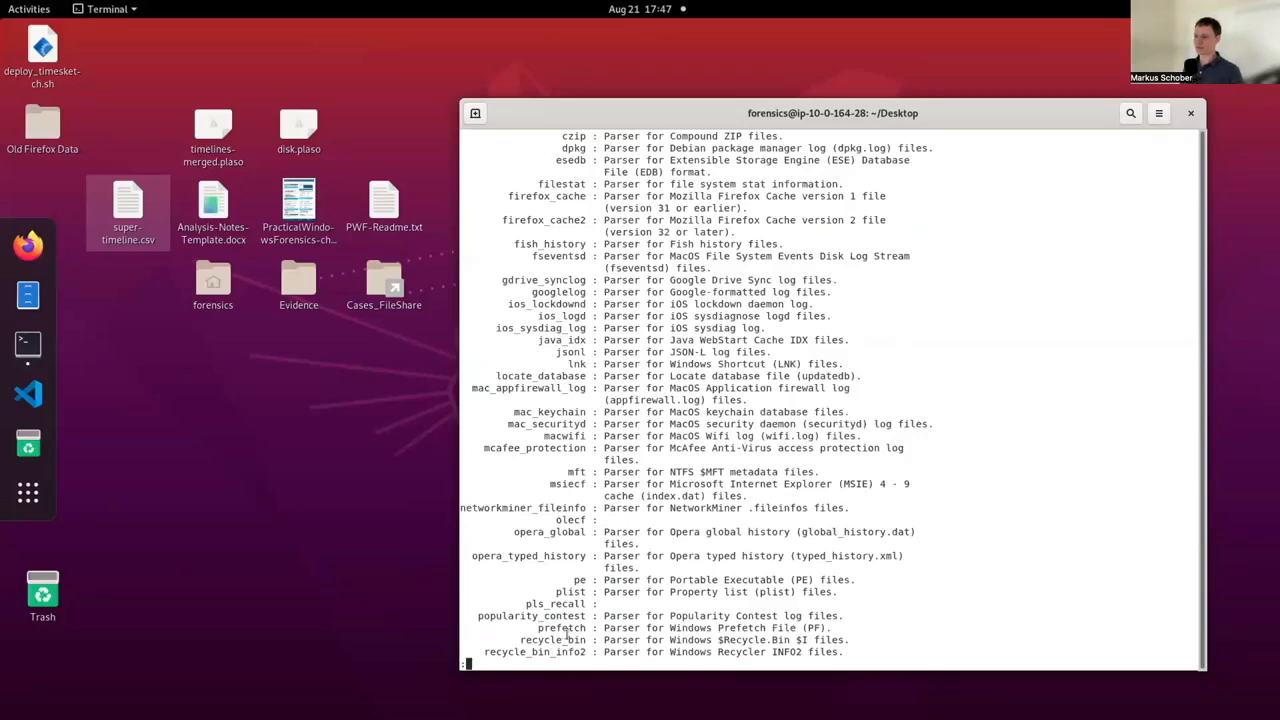
{"action": "key", "text": "space"}
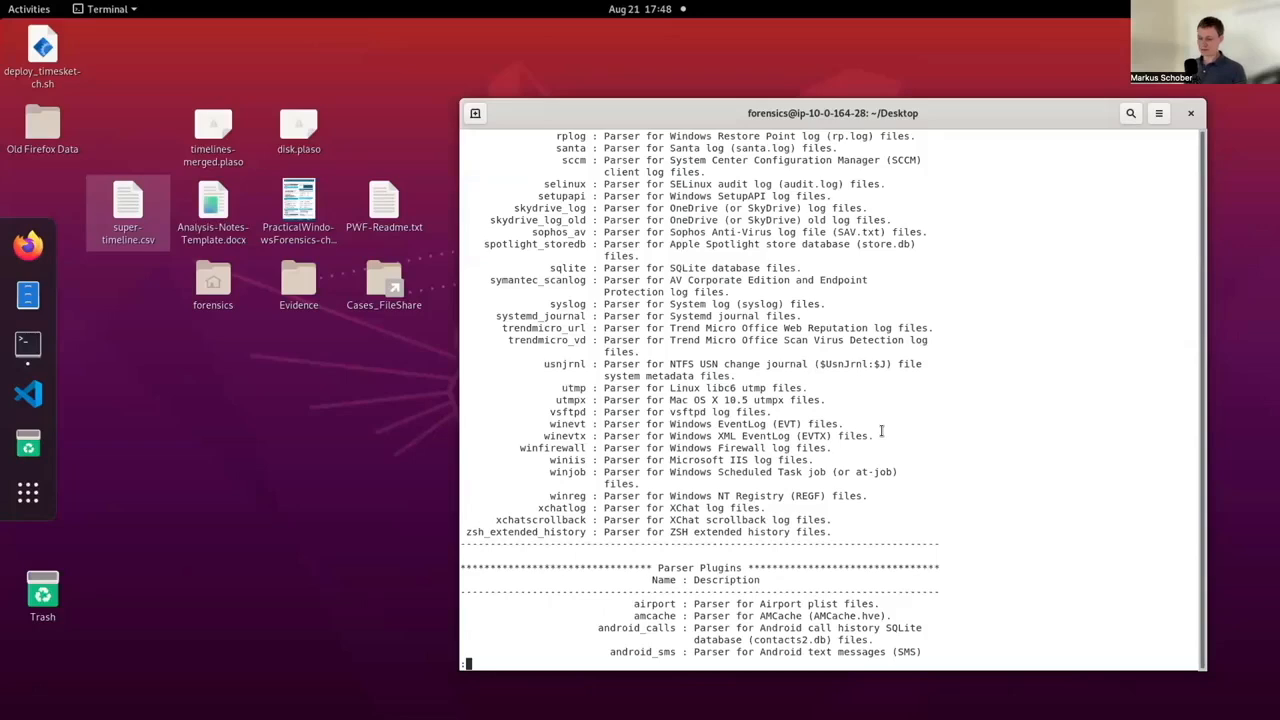
{"action": "key", "text": "q"}
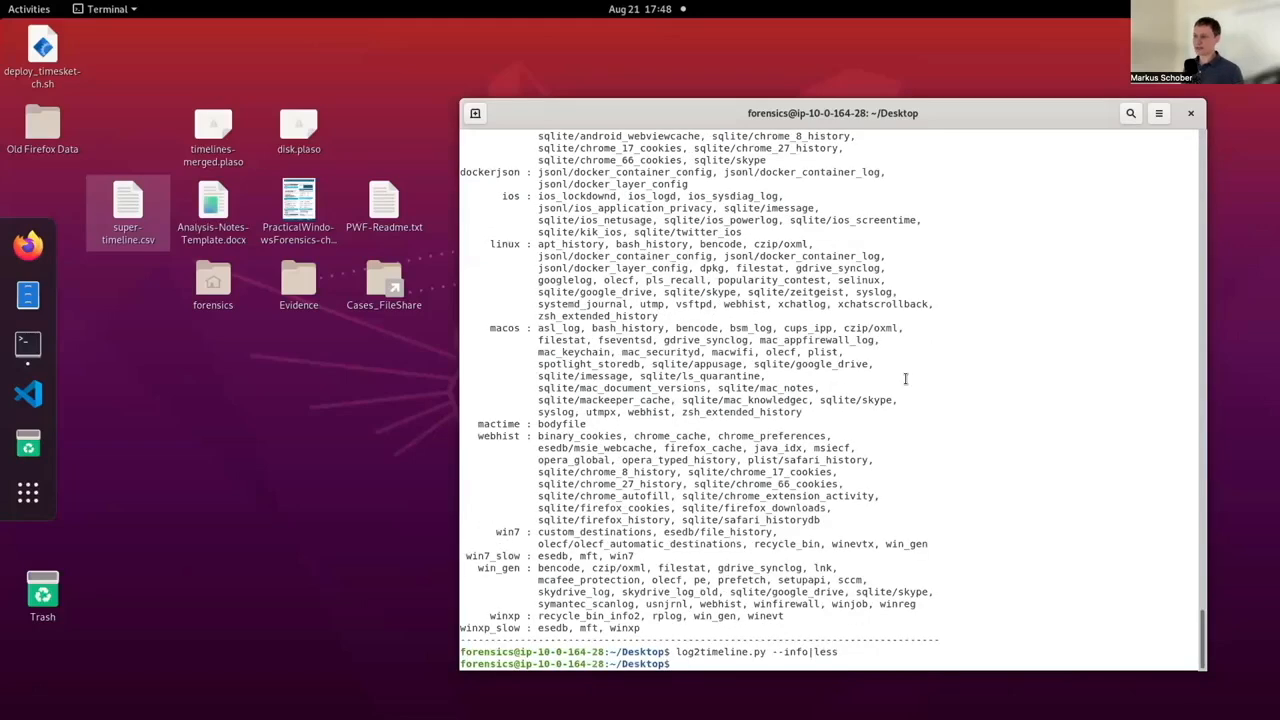
- Run pinfo.py on timelines-merged.plaso from the Desktop folder to show its storage information
{"action": "left_click", "coordinate": [230, 168]}
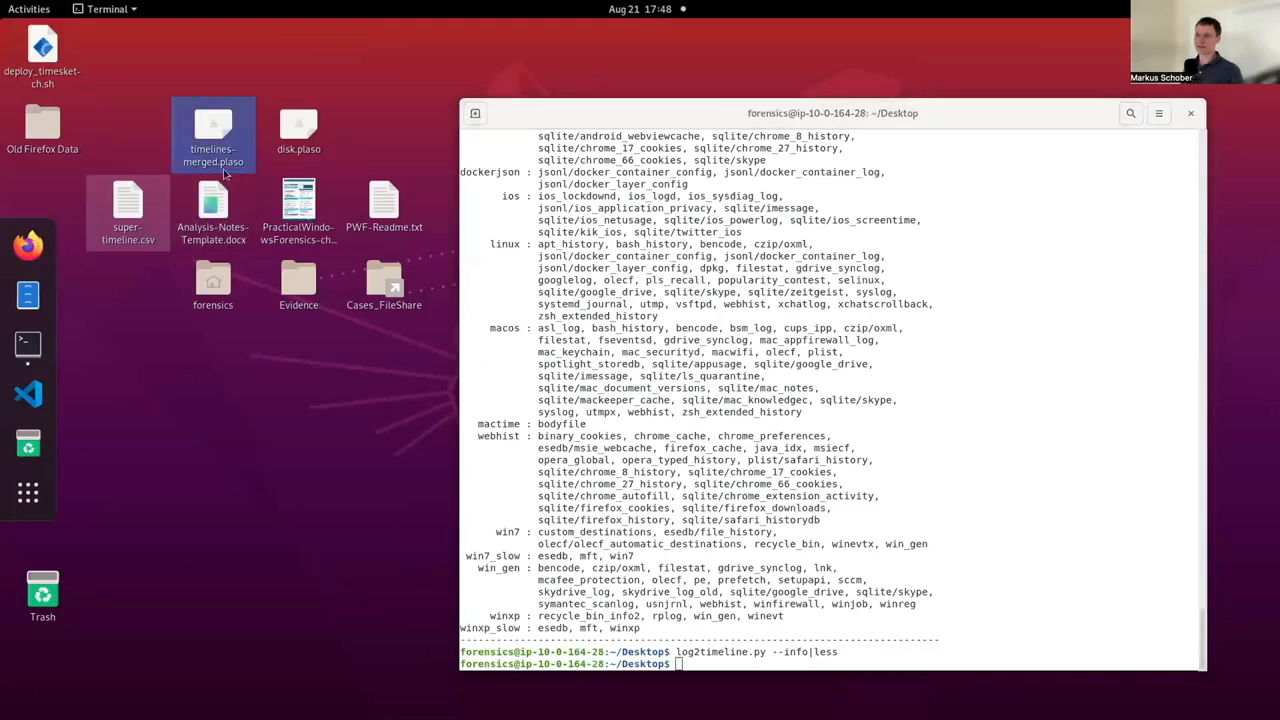
{"action": "left_click", "coordinate": [714, 275]}
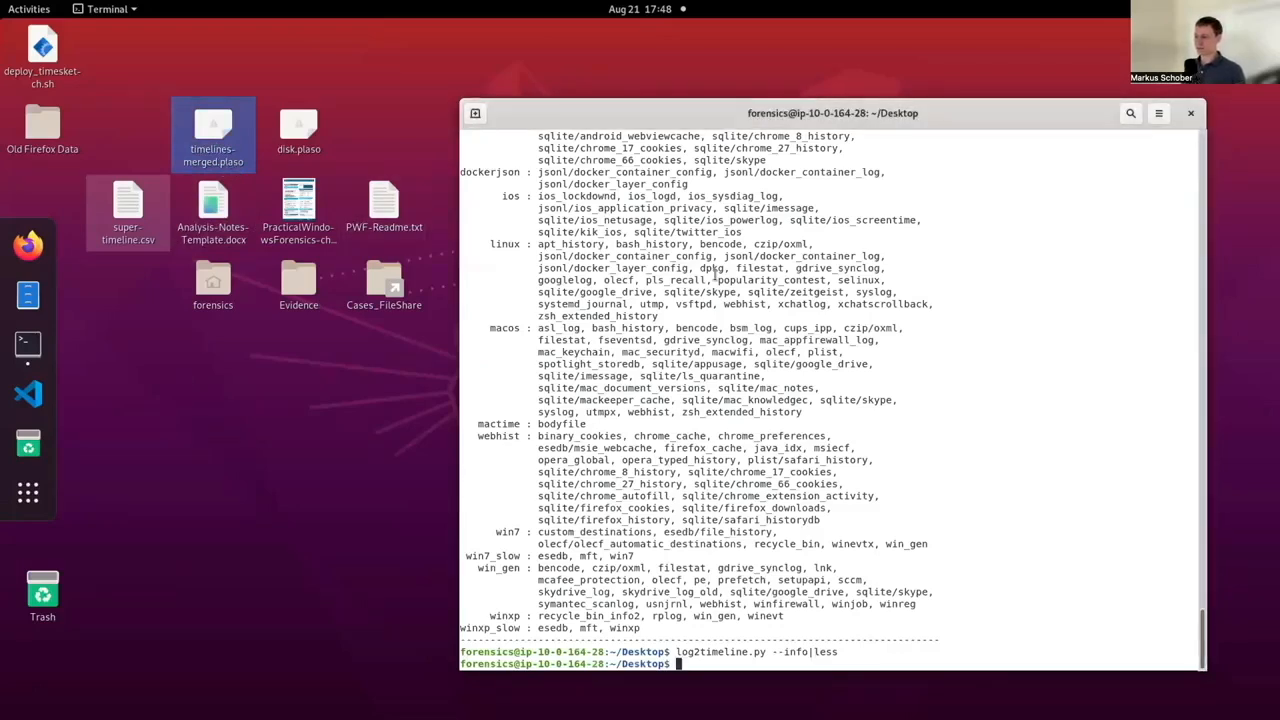
{"action": "type", "text": "p"}
{"action": "type", "text": "in"}
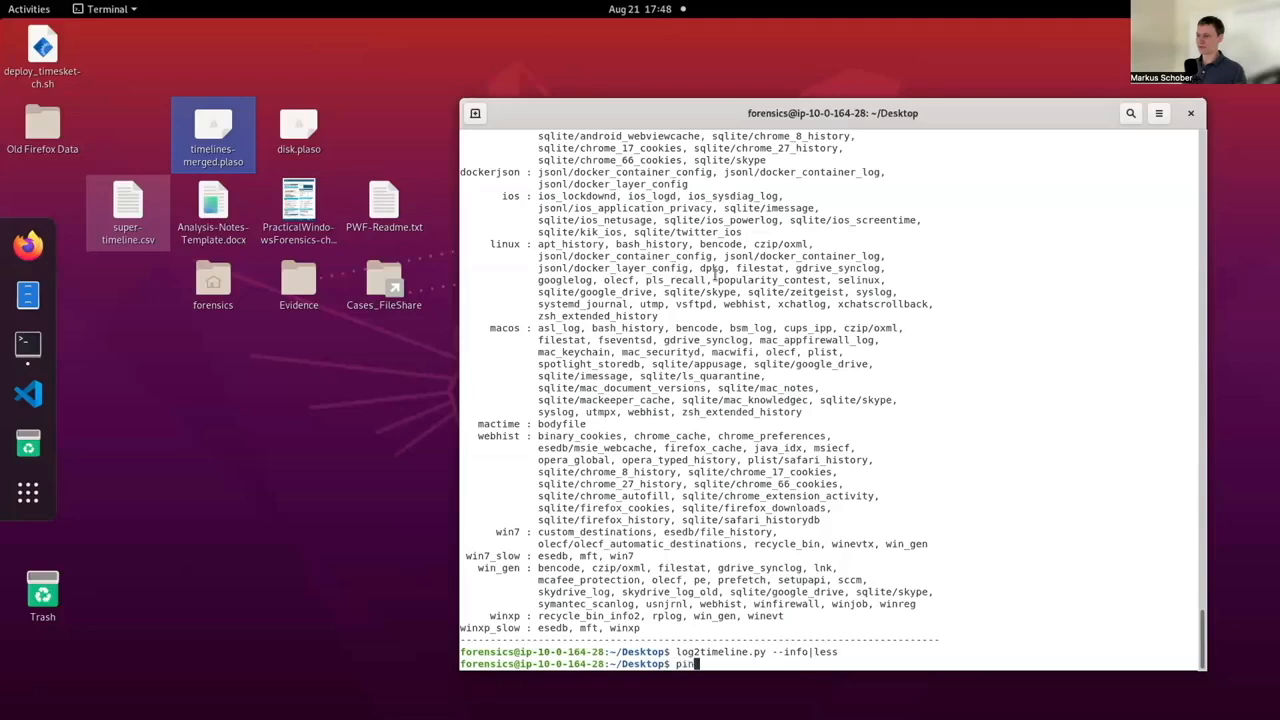
{"action": "type", "text": "fo.py time"}
{"action": "key", "text": "Tab"}
{"action": "key", "text": "Return"}
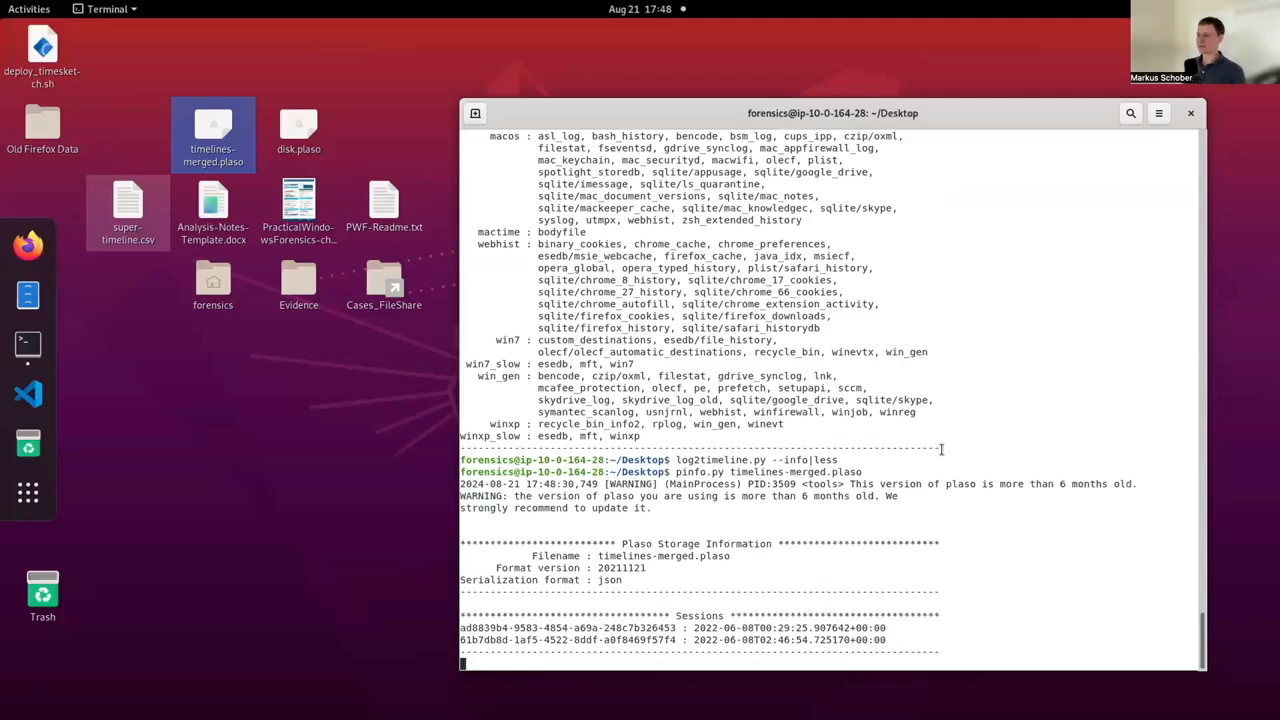
- Enlarge the terminal and review the pinfo output's Sessions, Event sources total and Events generated per parser sections
{"action": "left_click_drag", "start_coordinate": [700, 100], "coordinate": [703, 52]}
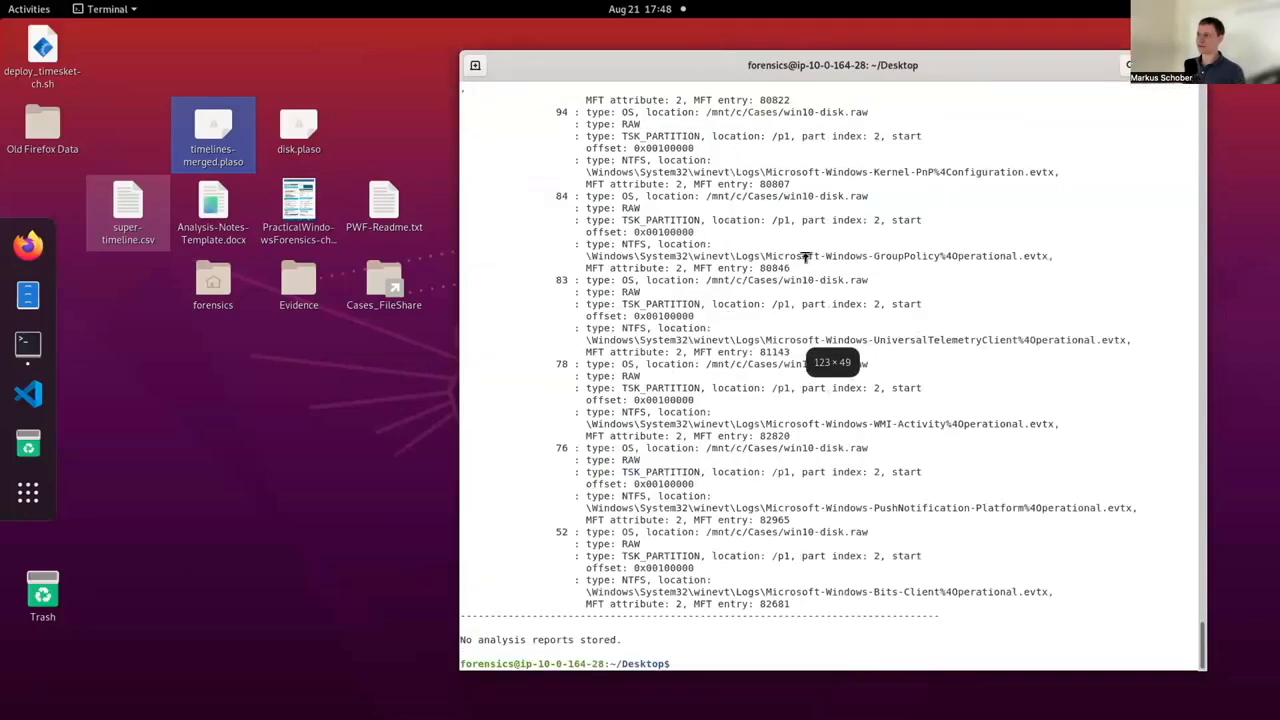
{"action": "scroll", "coordinate": [1205, 600], "scroll_direction": "up", "scroll_amount": 15}
{"action": "left_click_drag", "start_coordinate": [1201, 565], "coordinate": [1200, 487]}
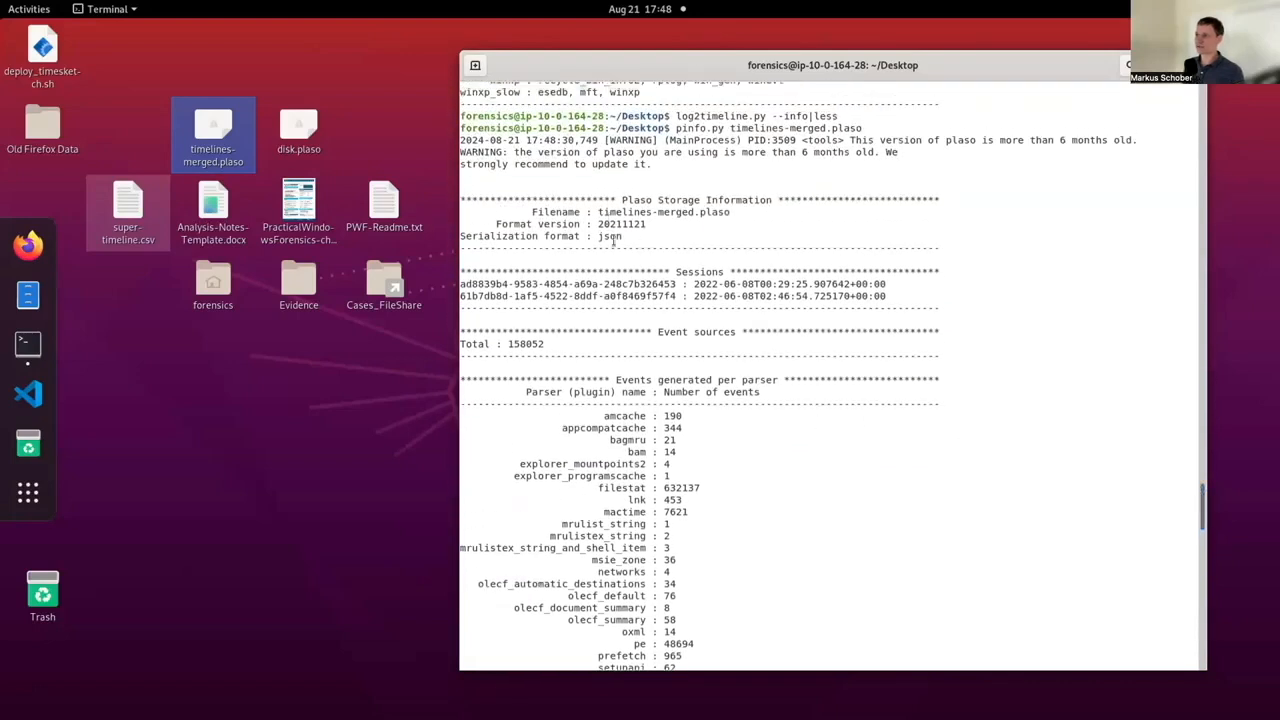
{"action": "left_click_drag", "start_coordinate": [507, 345], "coordinate": [548, 345]}
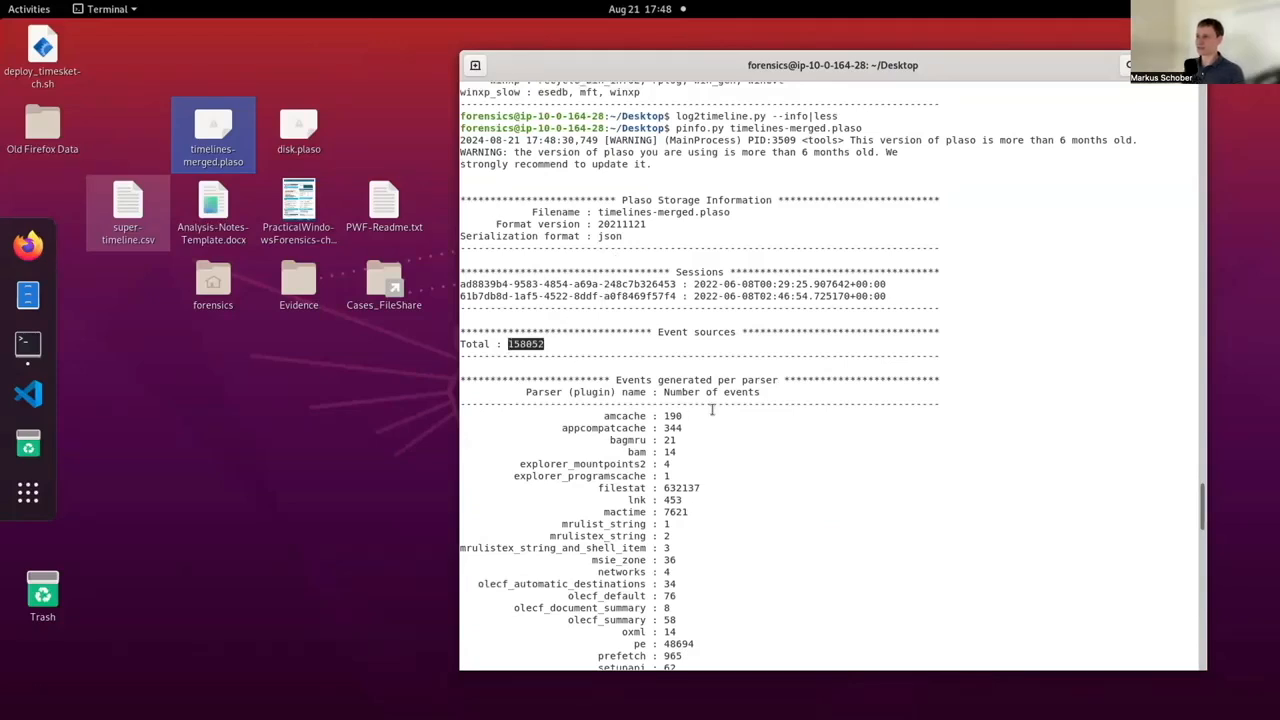
{"action": "scroll", "coordinate": [712, 408], "scroll_direction": "down", "scroll_amount": 15}
{"action": "scroll", "coordinate": [950, 455], "scroll_direction": "up", "scroll_amount": 17}
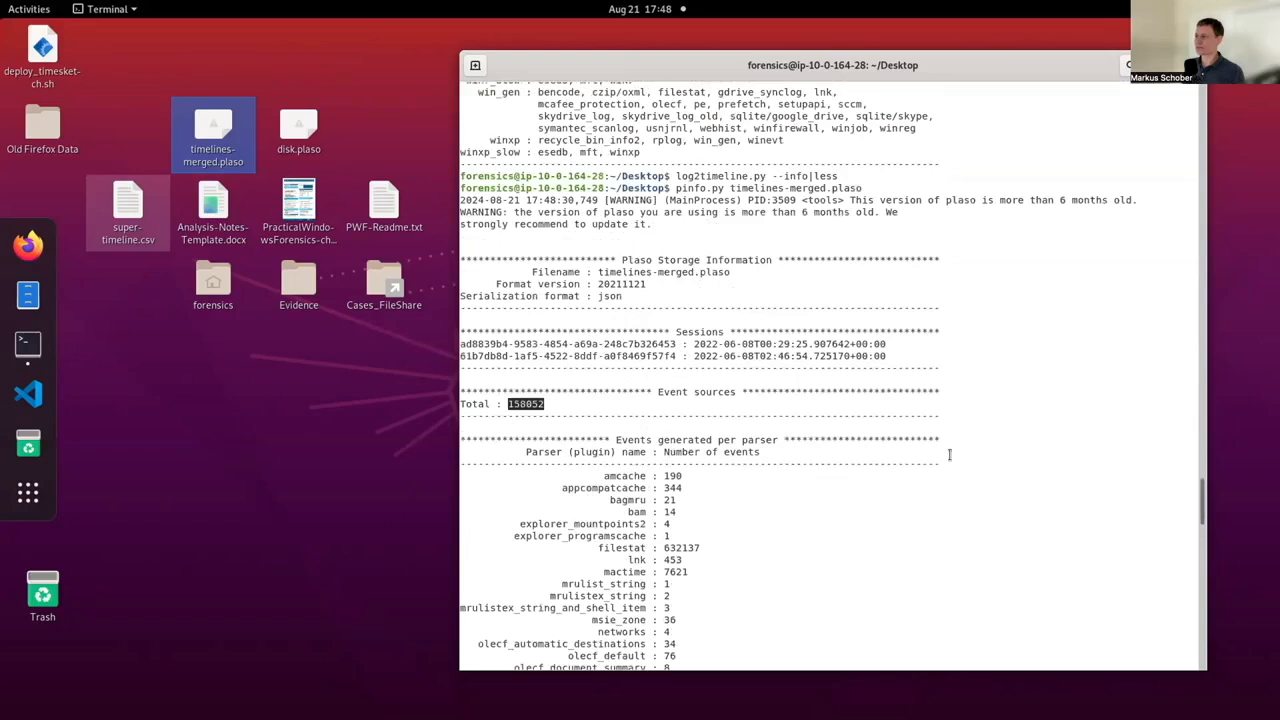
{"action": "left_click_drag", "start_coordinate": [1203, 505], "coordinate": [1204, 523]}
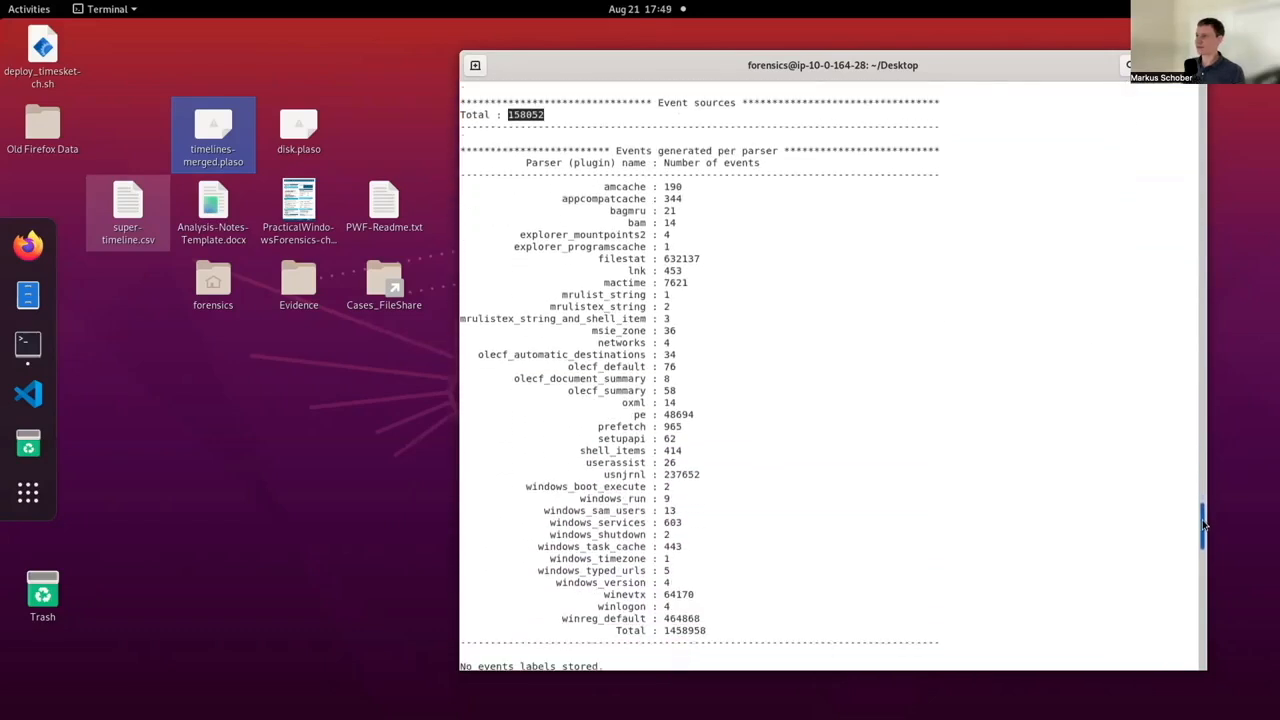
- Examine the Events generated per parser table, highlighting the amcache, appcompatcache, bagmru, bam, filestat, lnk and winevtx rows
{"action": "left_click_drag", "start_coordinate": [615, 150], "coordinate": [768, 170]}
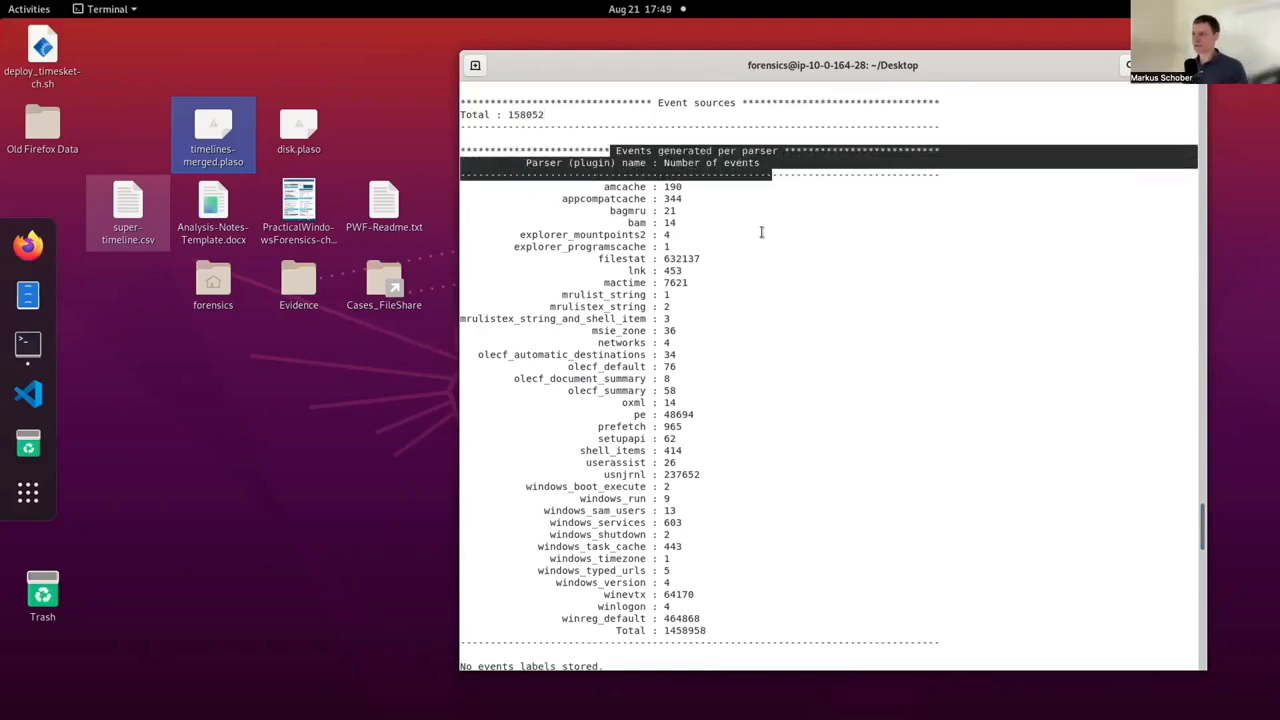
{"action": "left_click_drag", "start_coordinate": [616, 187], "coordinate": [724, 201]}
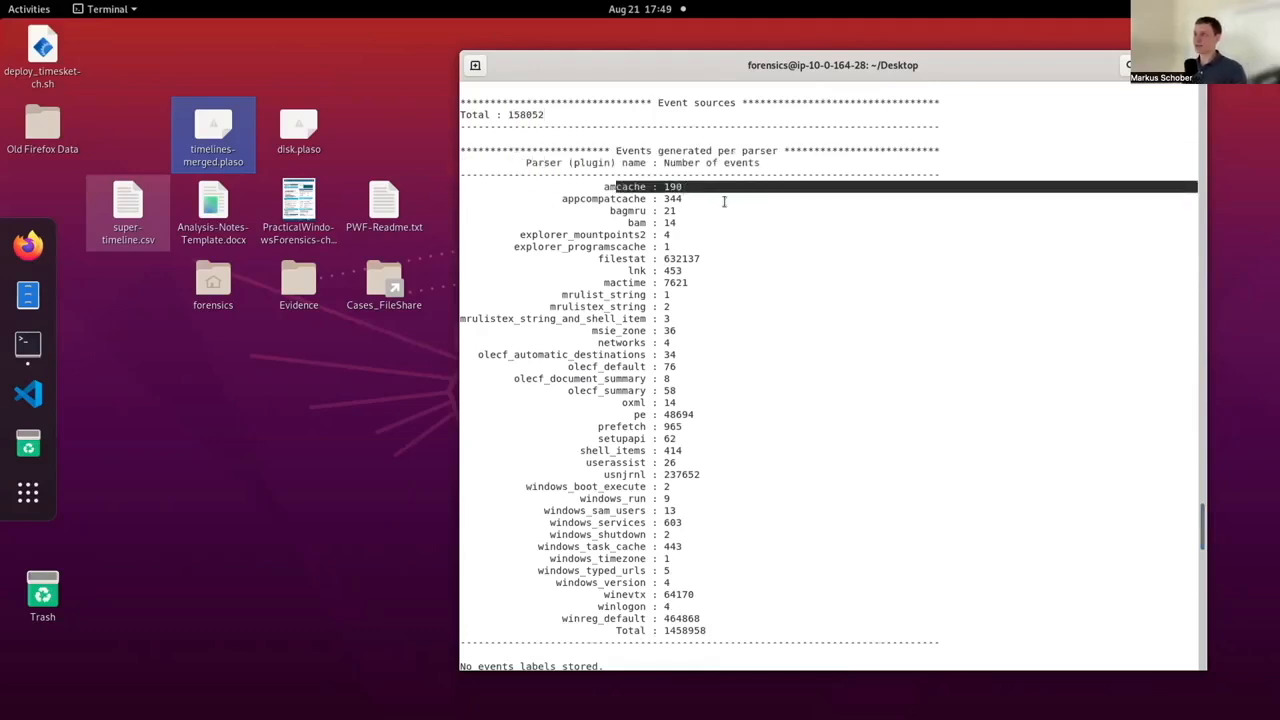
{"action": "left_click_drag", "start_coordinate": [610, 198], "coordinate": [700, 200]}
{"action": "left_click_drag", "start_coordinate": [621, 211], "coordinate": [718, 211]}
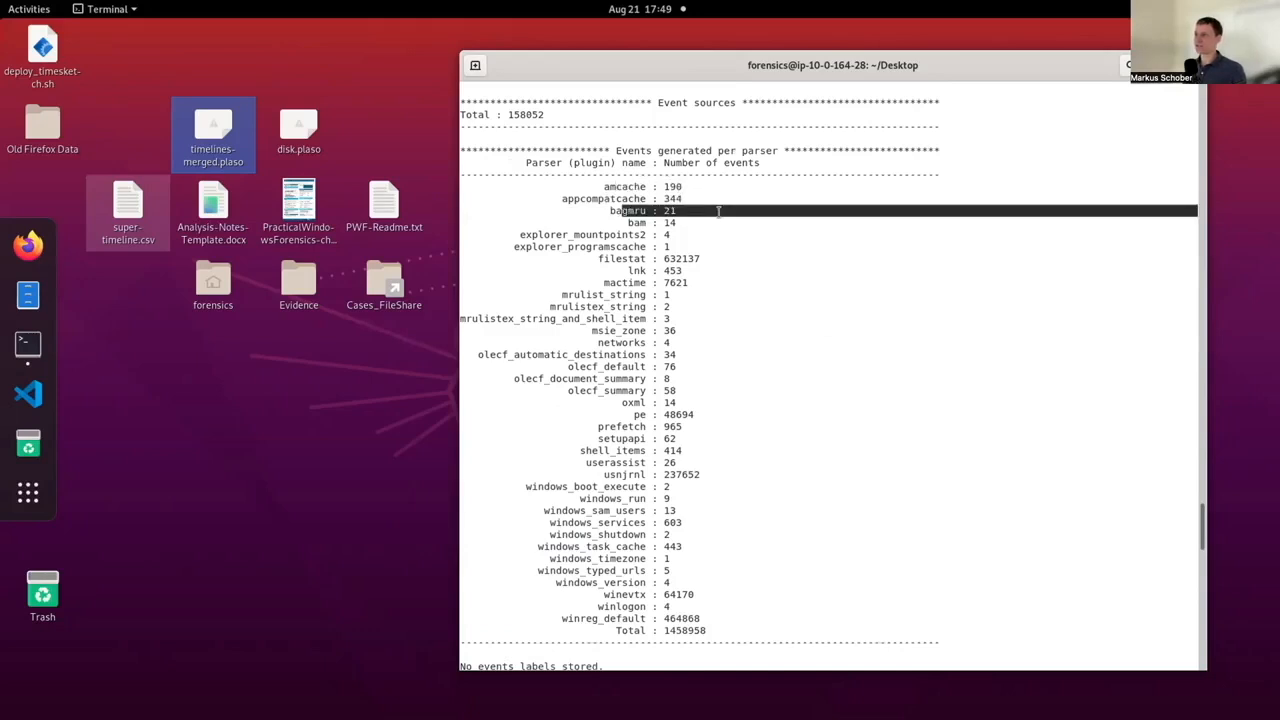
{"action": "left_click_drag", "start_coordinate": [636, 222], "coordinate": [712, 221]}
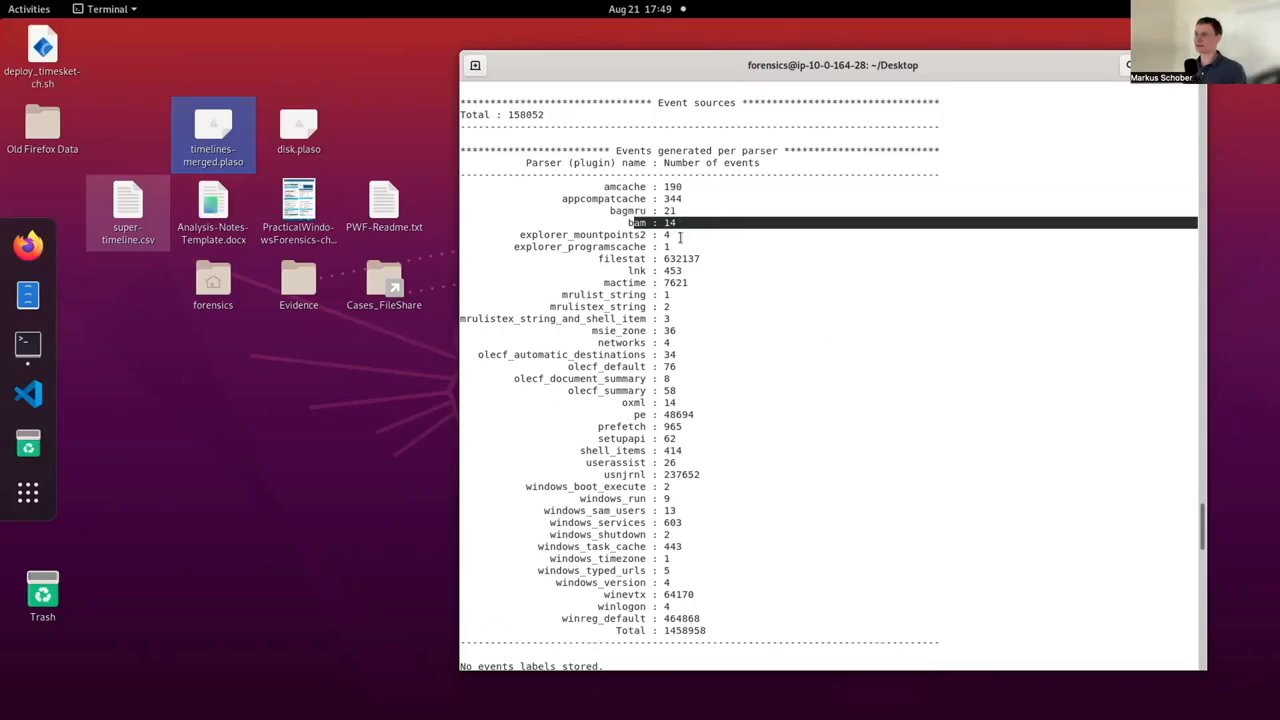
{"action": "left_click_drag", "start_coordinate": [712, 262], "coordinate": [601, 259]}
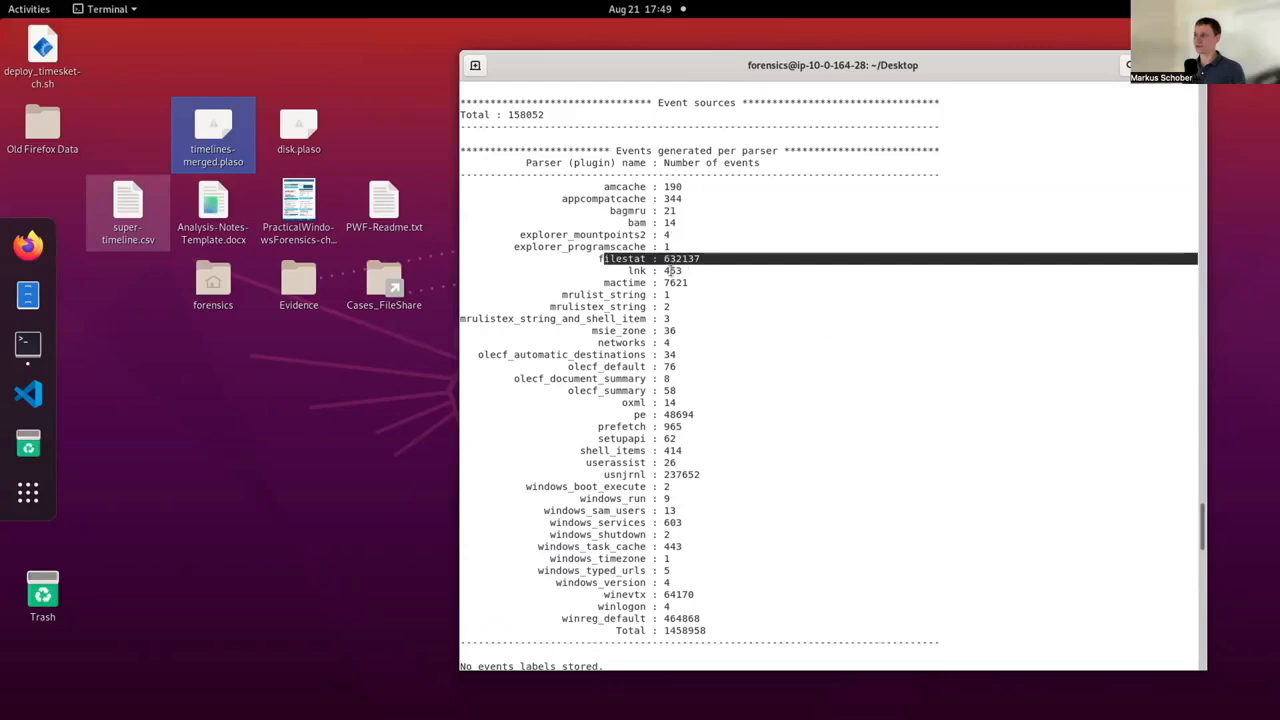
{"action": "left_click_drag", "start_coordinate": [694, 272], "coordinate": [632, 271]}
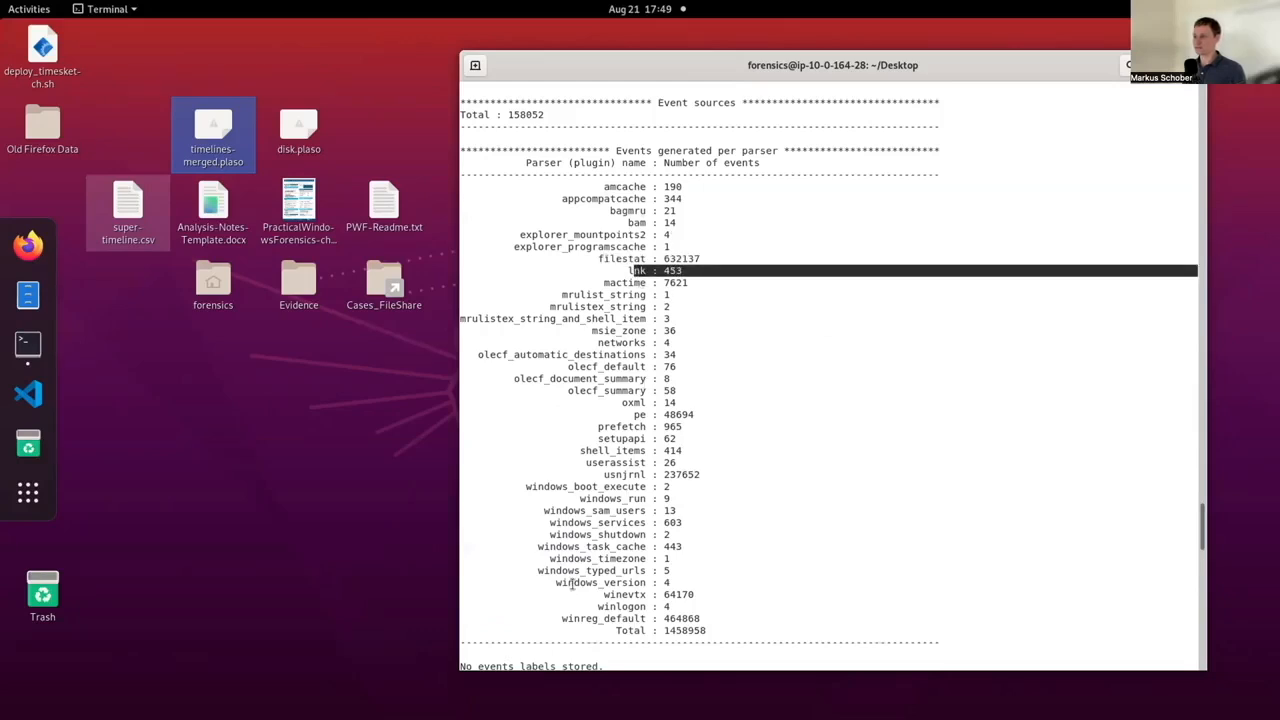
{"action": "left_click_drag", "start_coordinate": [592, 595], "coordinate": [727, 594]}
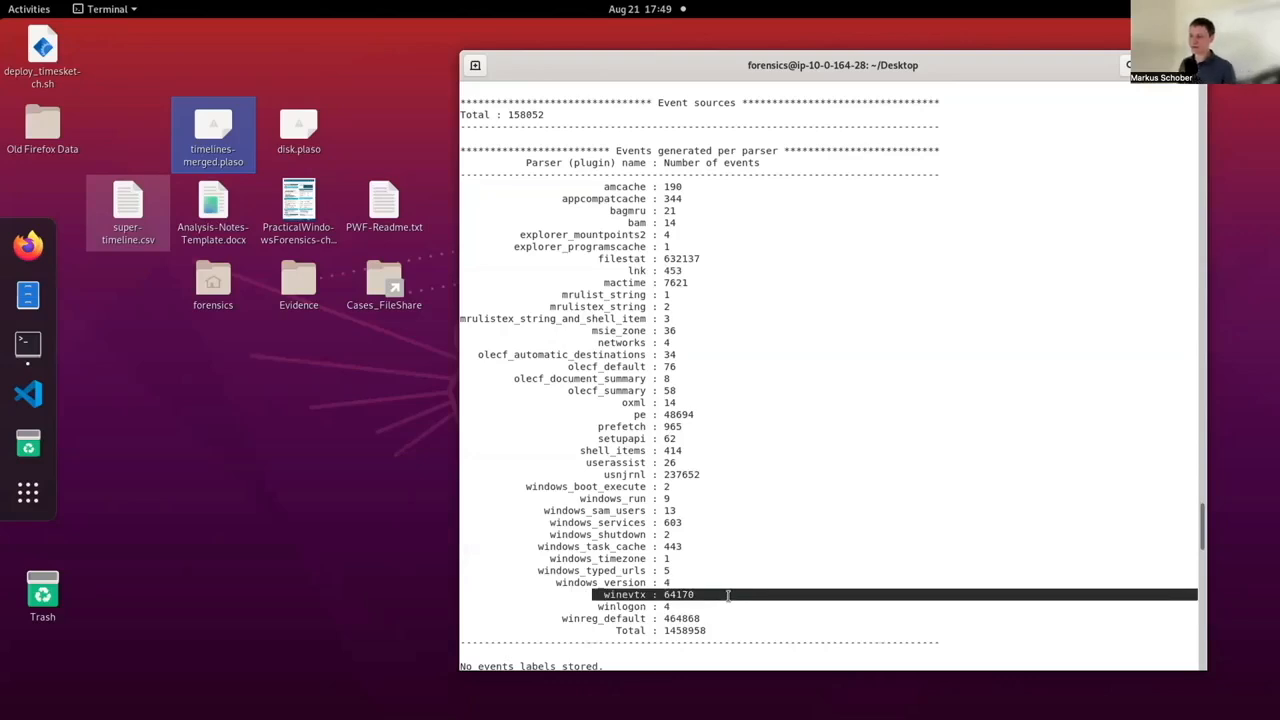
- Highlight the winlogon row and the Total value in the Events generated per parser table
{"action": "left_click_drag", "start_coordinate": [694, 606], "coordinate": [621, 606]}
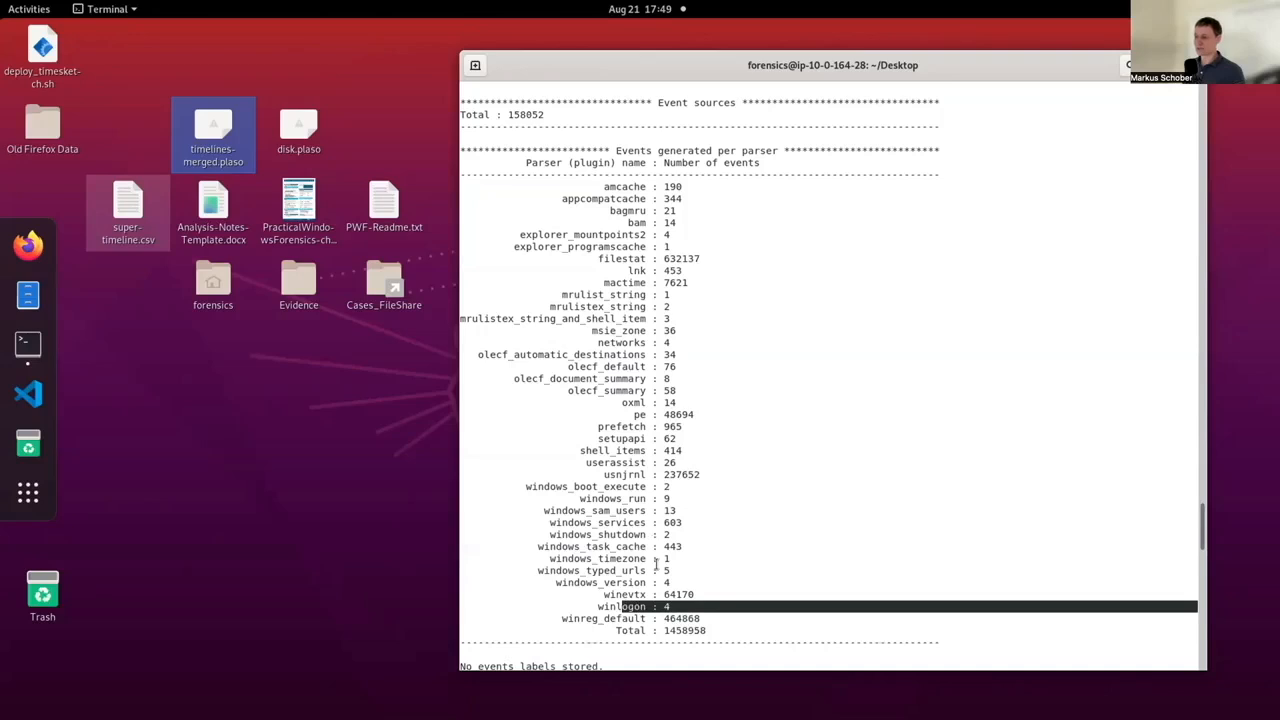
{"action": "left_click_drag", "start_coordinate": [664, 630], "coordinate": [670, 630]}
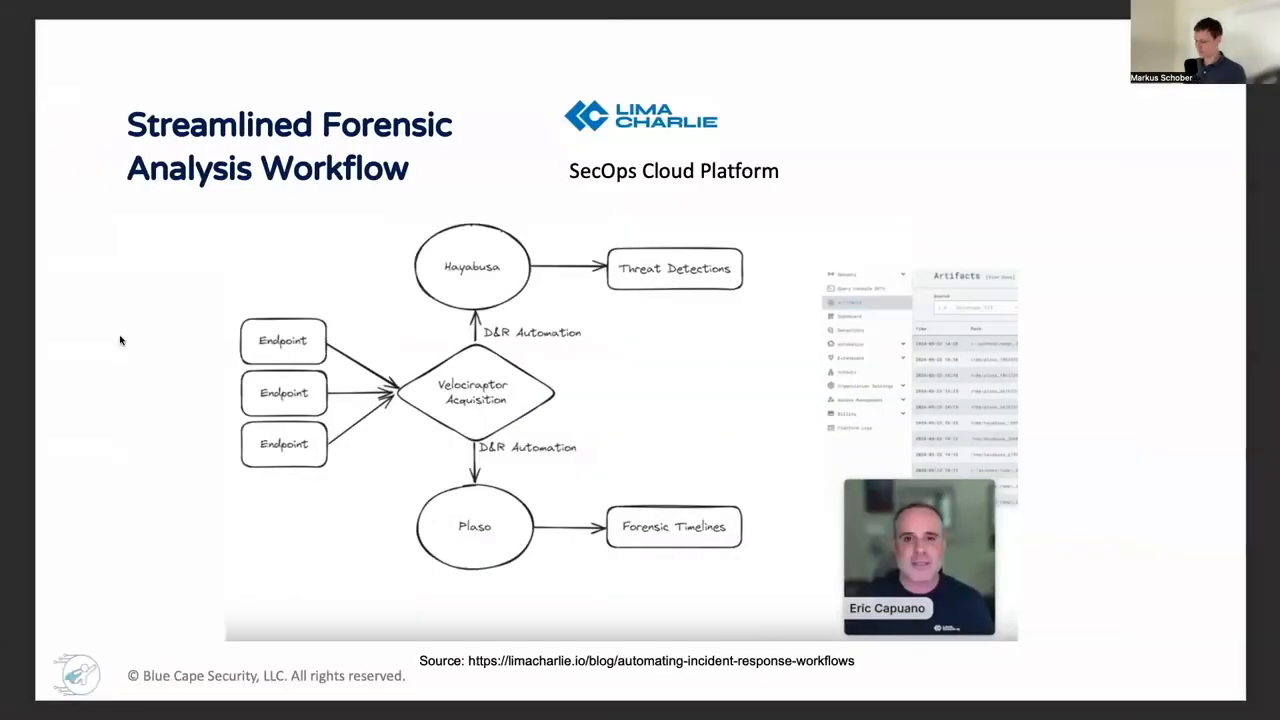
{"action": "key", "text": "Right"}
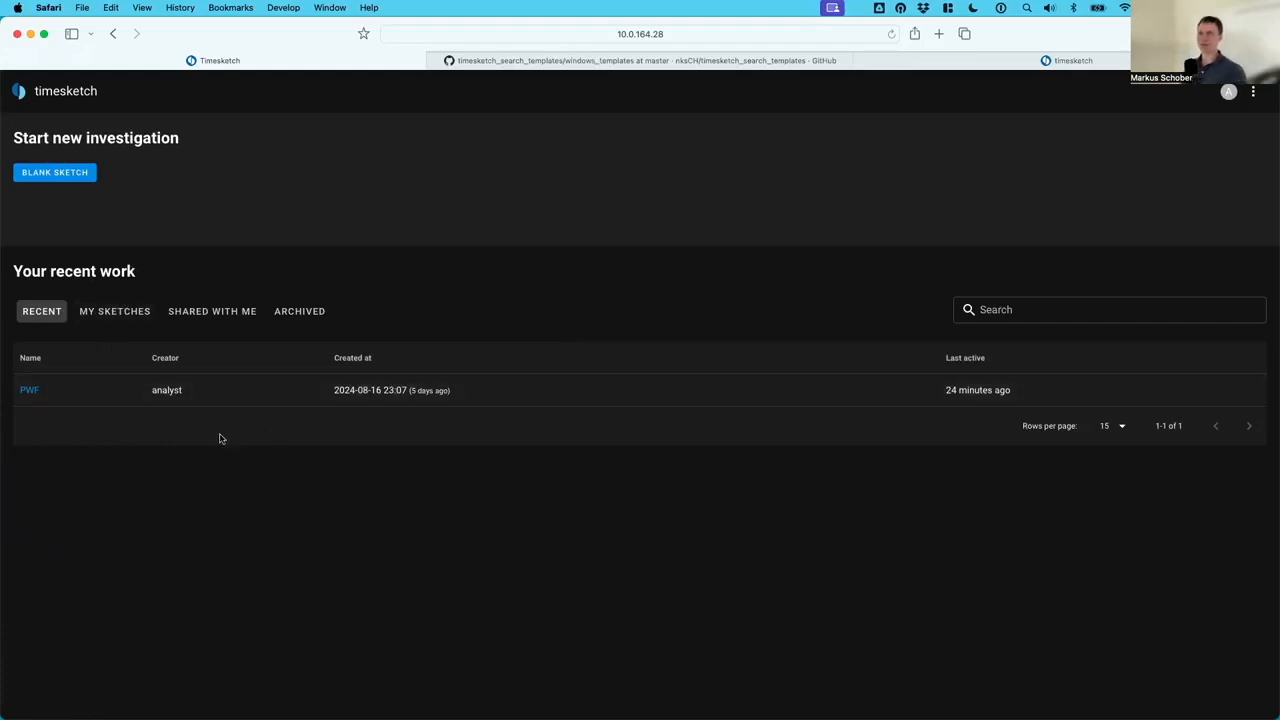
- Open the PWF sketch in Timesketch, dismiss the CSRF token error and reload the page
{"action": "left_click", "coordinate": [27, 392]}
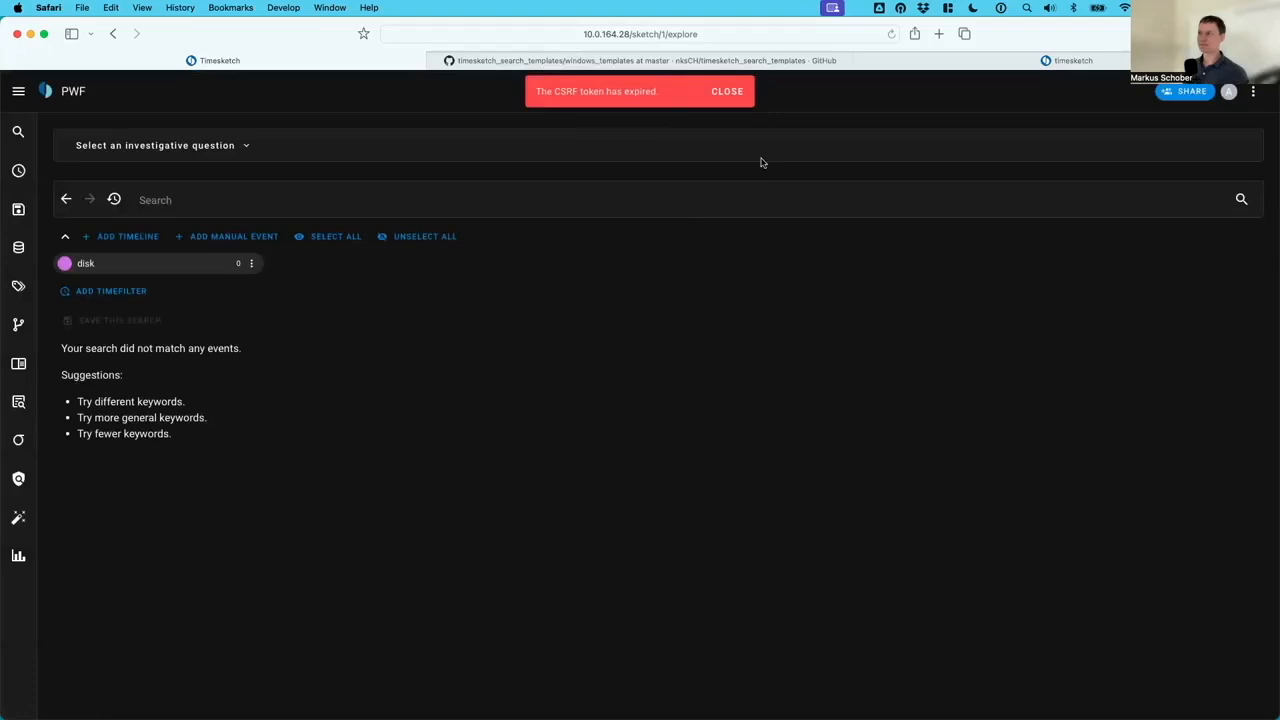
{"action": "left_click", "coordinate": [724, 91]}
{"action": "left_click", "coordinate": [891, 34]}
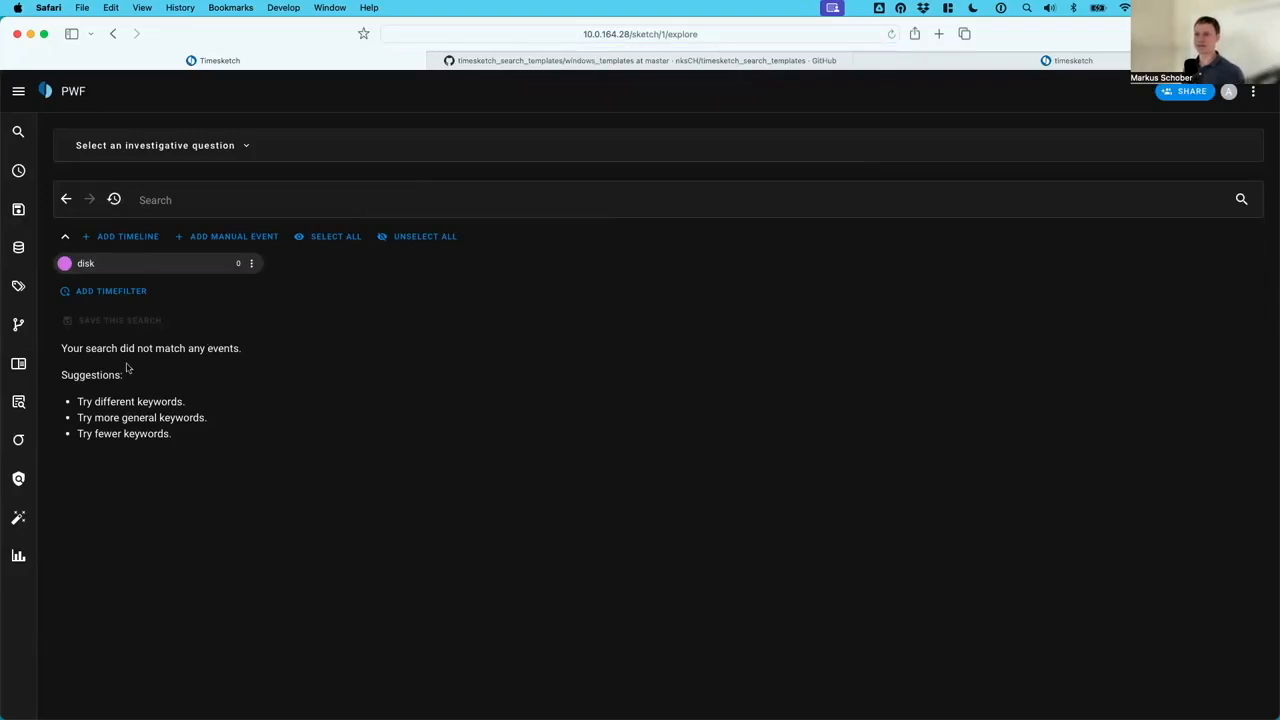
- Open the sketch's search history, look through the earlier queries in both directions, and close it
{"action": "left_click", "coordinate": [207, 205]}
{"action": "left_click", "coordinate": [207, 205]}
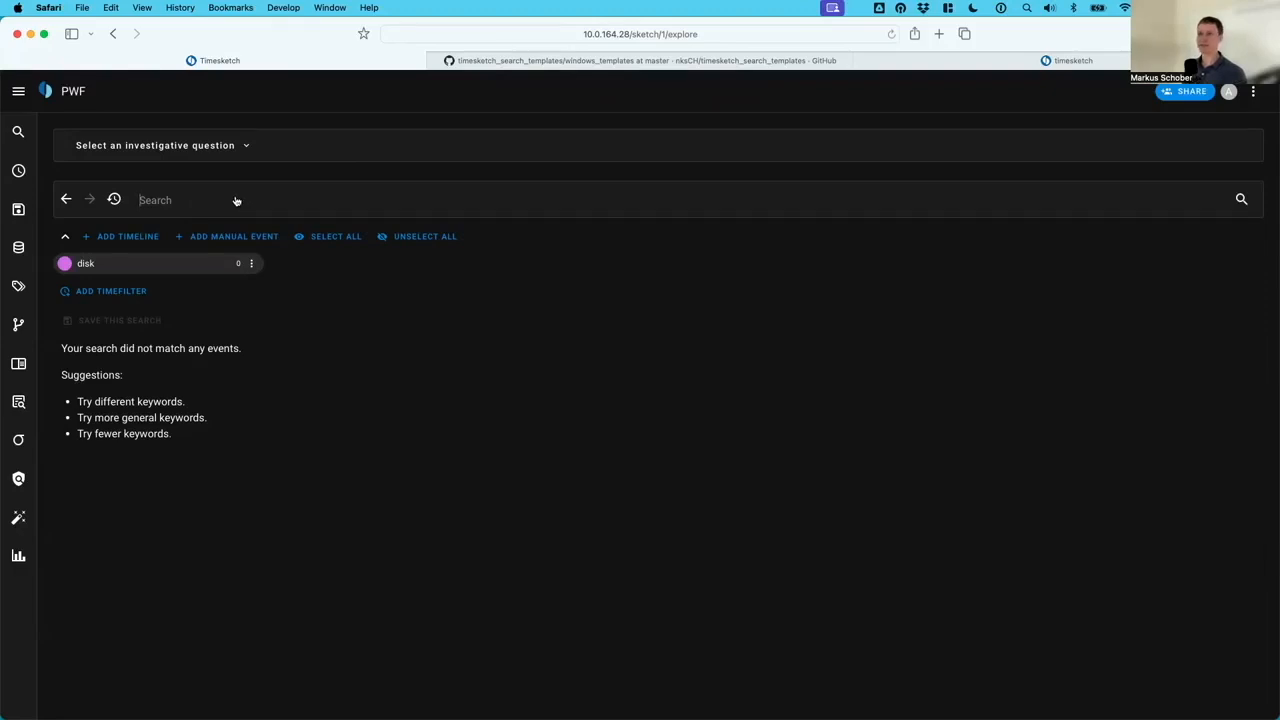
{"action": "left_click", "coordinate": [114, 199]}
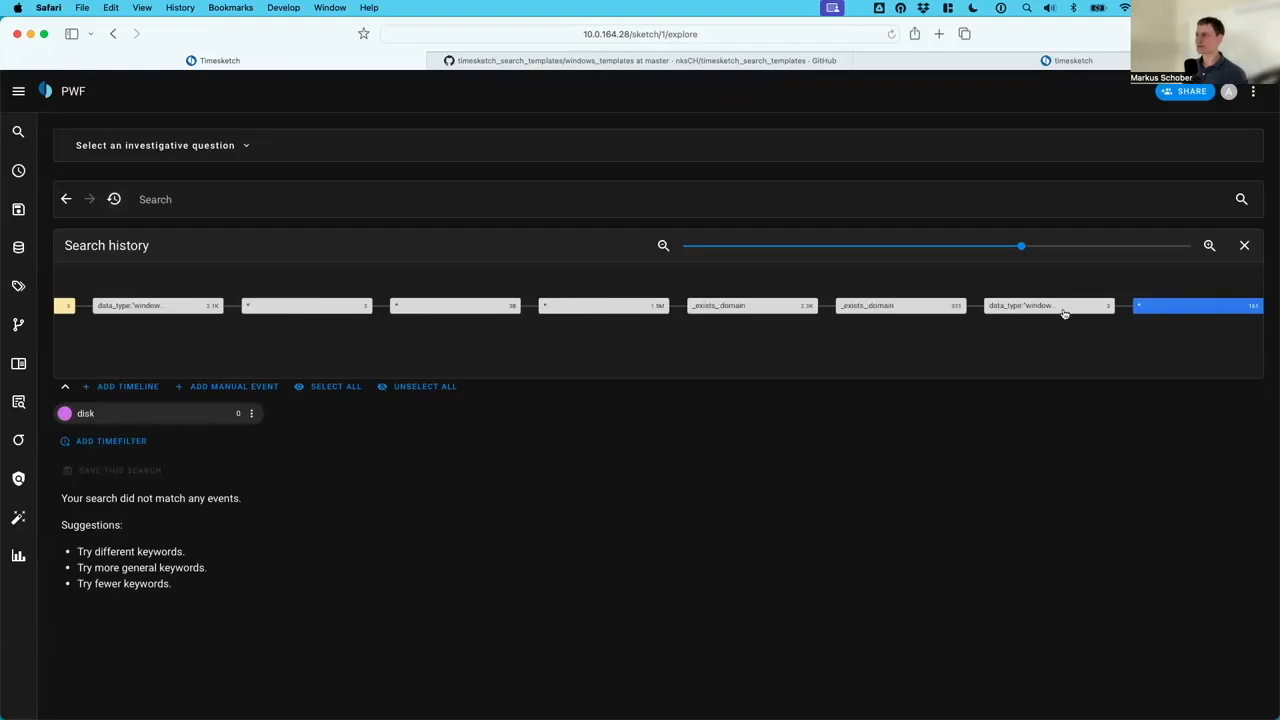
{"action": "scroll", "coordinate": [570, 318], "scroll_direction": "left", "scroll_amount": 4}
{"action": "scroll", "coordinate": [570, 318], "scroll_direction": "right", "scroll_amount": 4}
{"action": "left_click", "coordinate": [115, 200]}
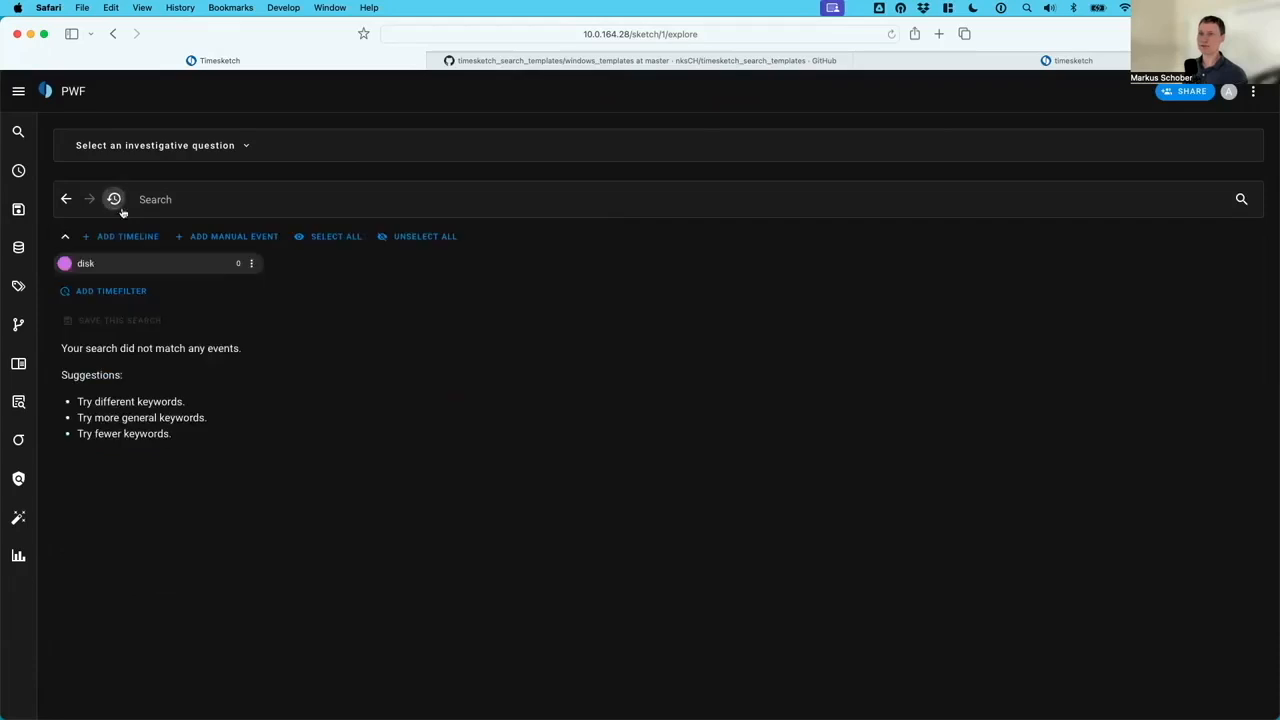
- Load the saved search "art-attack.ps1 last accessed" and collapse the navigation sidebar
{"action": "left_click", "coordinate": [18, 91]}
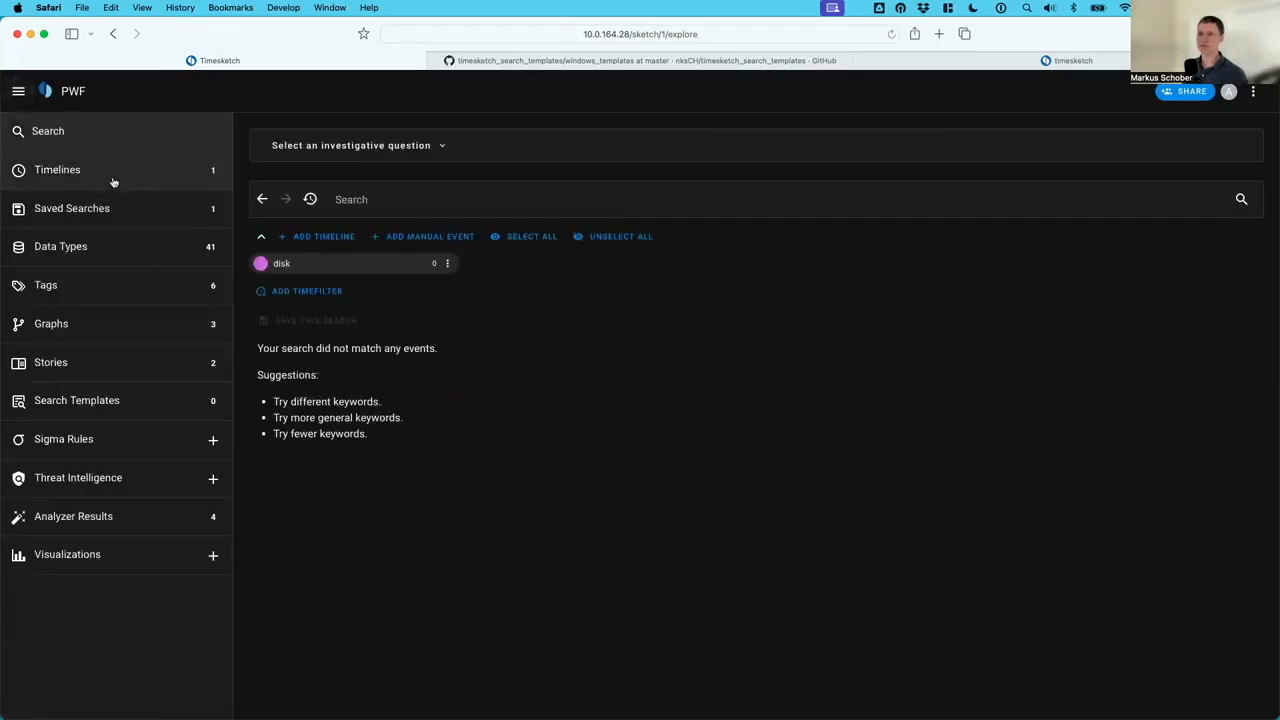
{"action": "left_click", "coordinate": [100, 208]}
{"action": "left_click", "coordinate": [90, 239]}
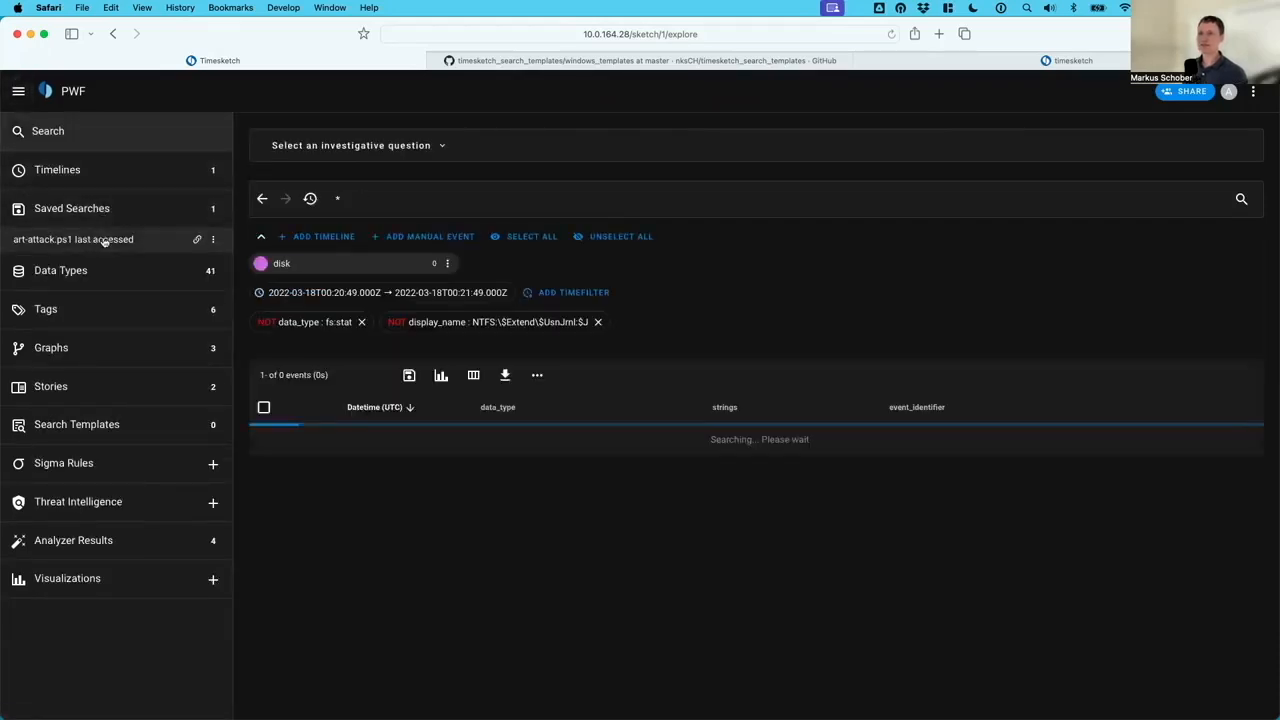
{"action": "left_click", "coordinate": [18, 91]}
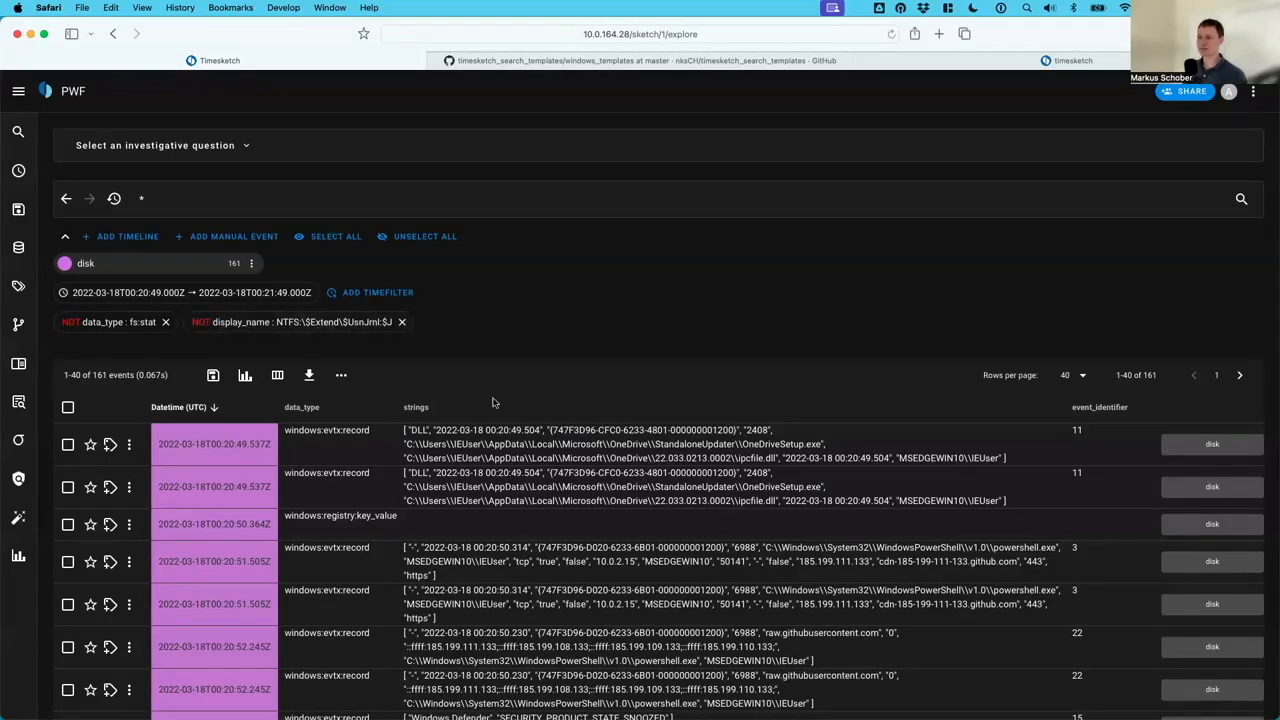
- Examine the saved search's event list, comparing timestamps, data types and strings down to the end of the page
{"action": "scroll", "coordinate": [547, 428], "scroll_direction": "down", "scroll_amount": 2}
{"action": "scroll", "coordinate": [547, 428], "scroll_direction": "down", "scroll_amount": 1}
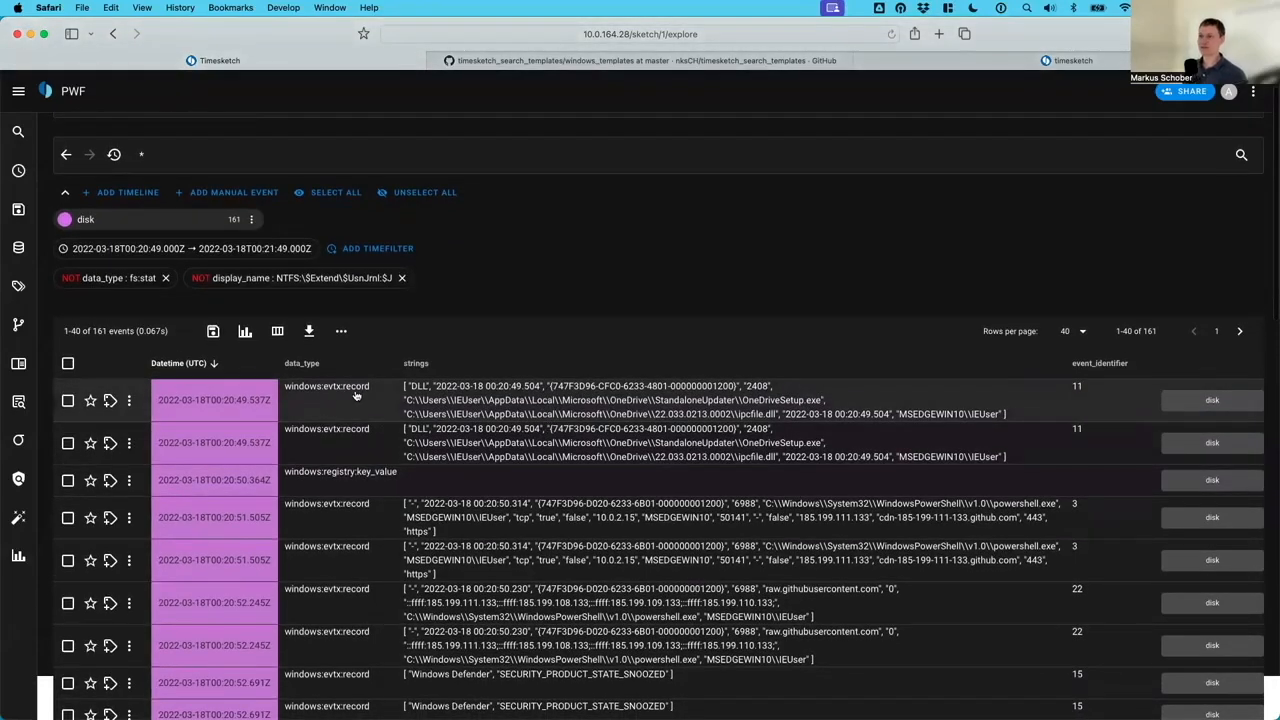
{"action": "scroll", "coordinate": [355, 395], "scroll_direction": "down", "scroll_amount": 5}
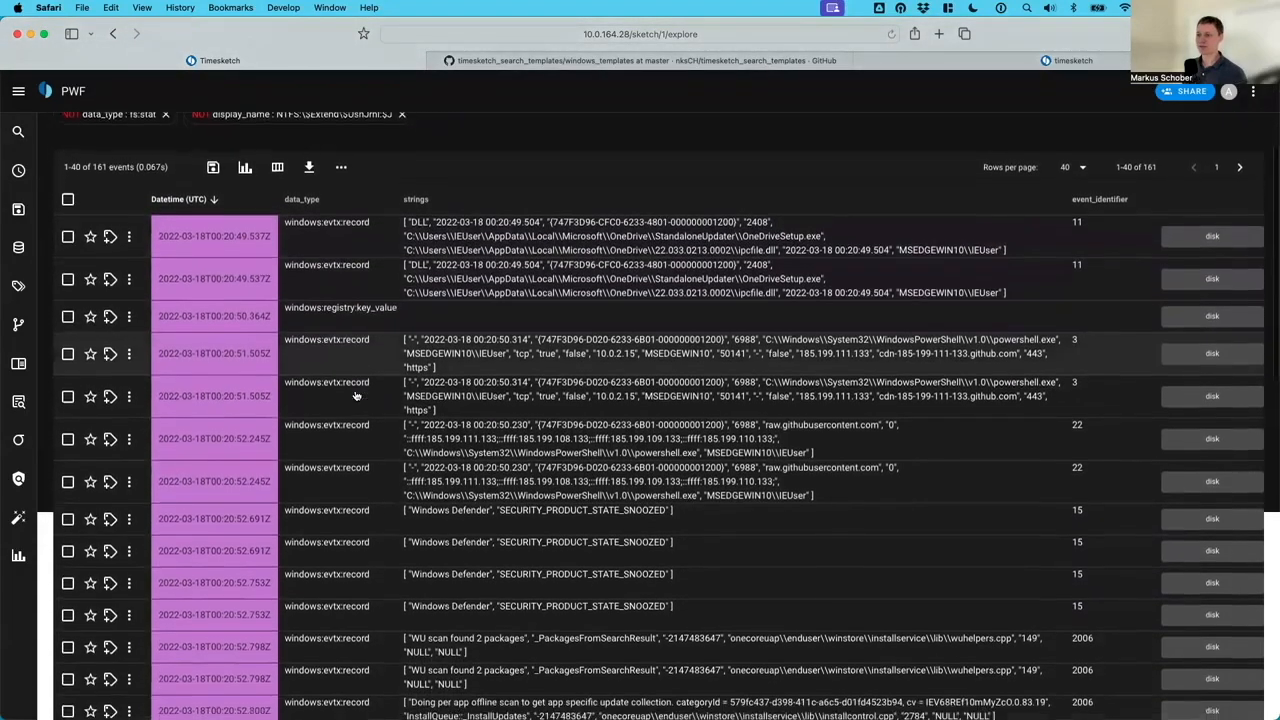
{"action": "scroll", "coordinate": [355, 395], "scroll_direction": "down", "scroll_amount": 7}
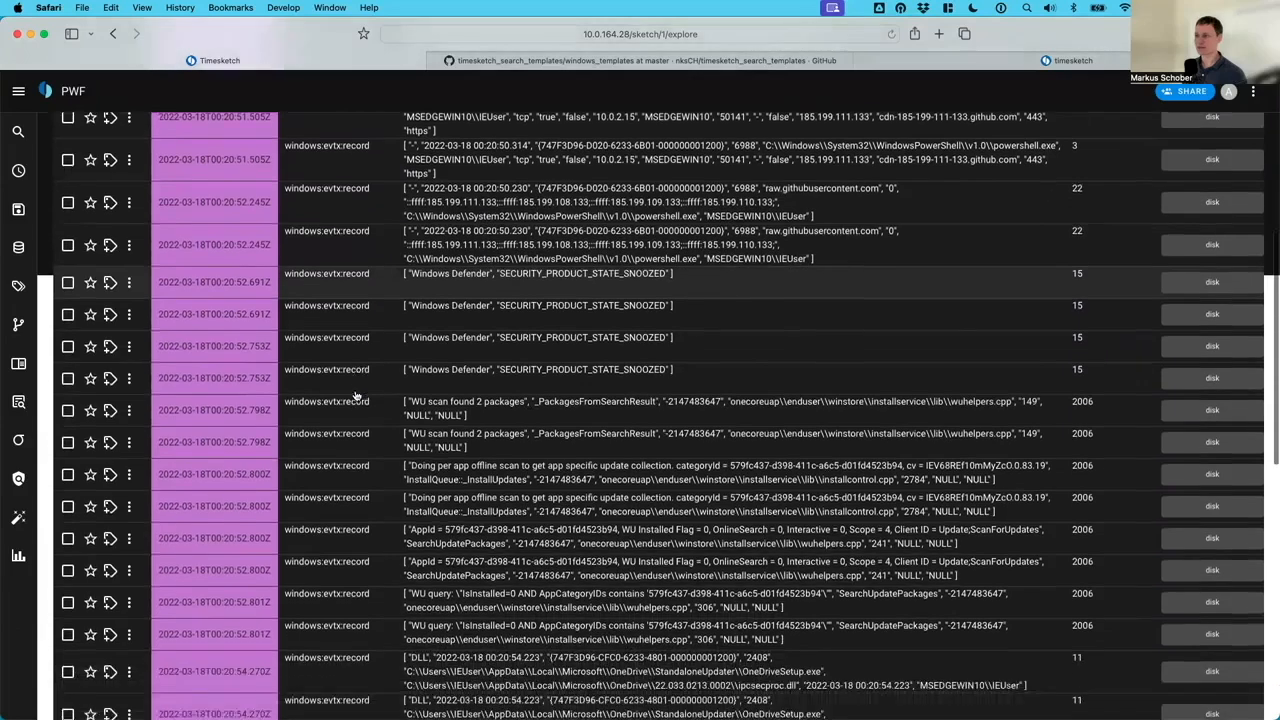
{"action": "scroll", "coordinate": [355, 396], "scroll_direction": "down", "scroll_amount": 20}
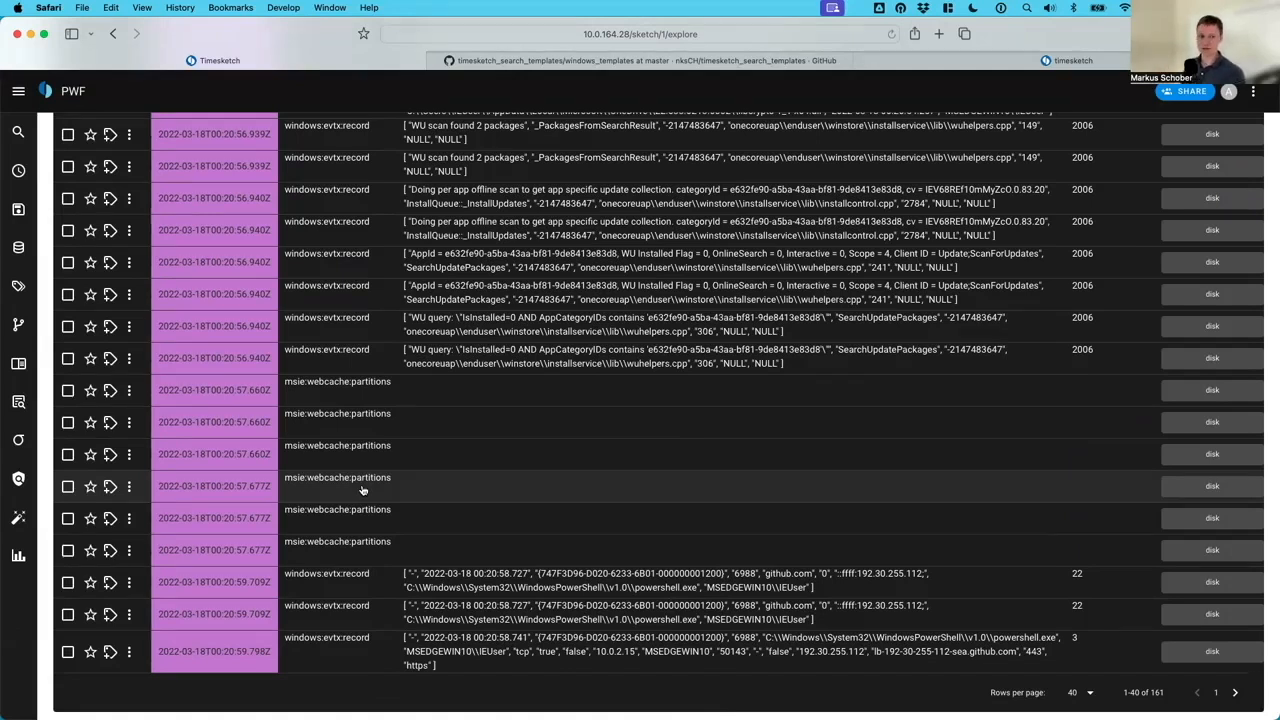
{"action": "scroll", "coordinate": [367, 481], "scroll_direction": "up", "scroll_amount": 15}
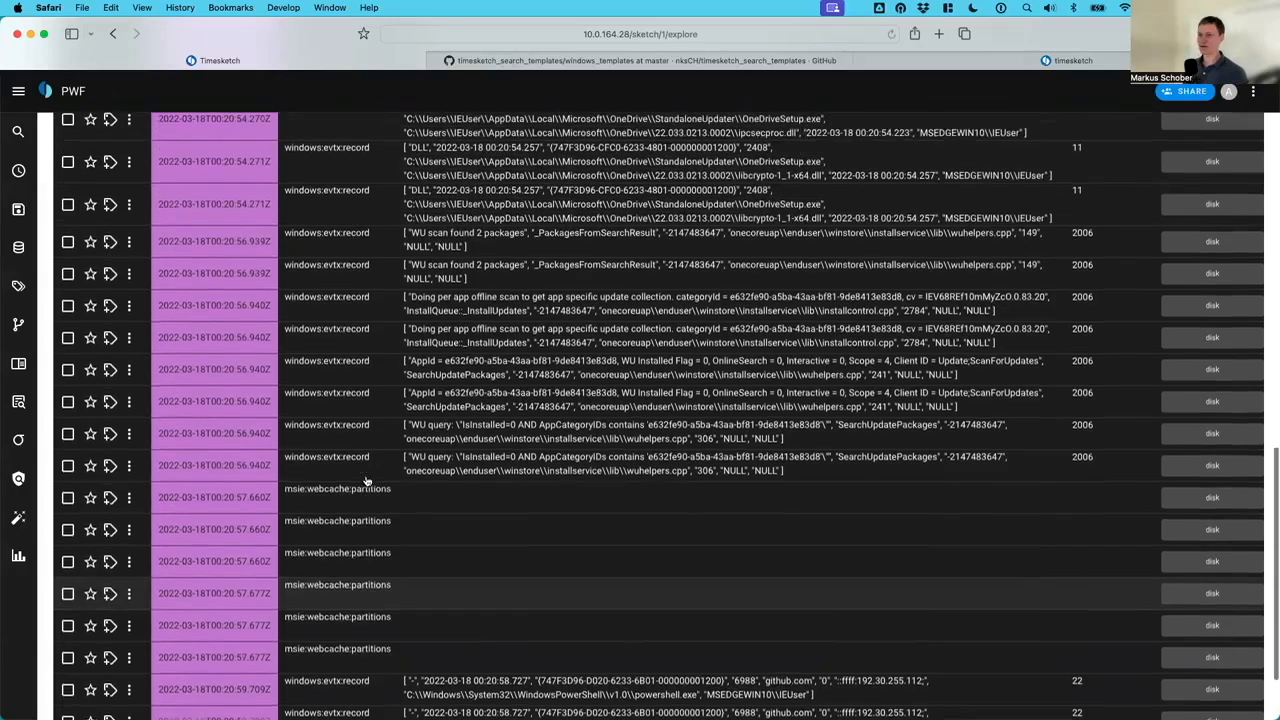
{"action": "scroll", "coordinate": [365, 485], "scroll_direction": "up", "scroll_amount": 3}
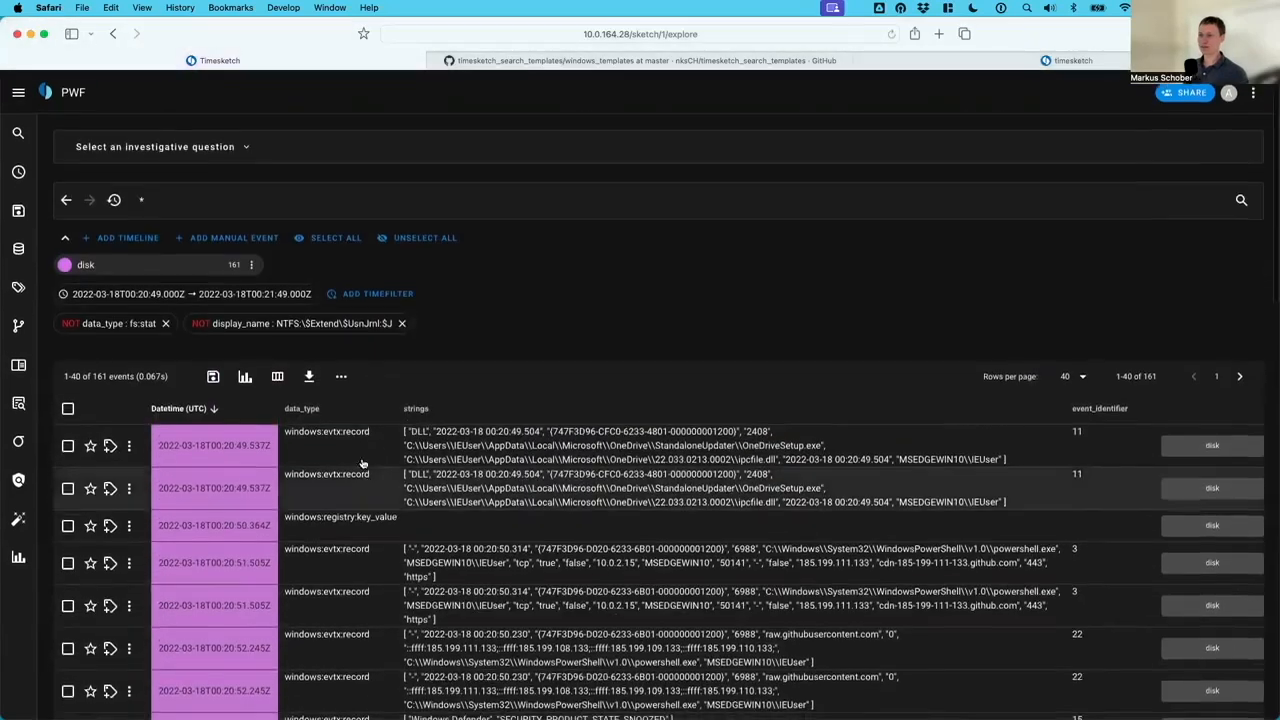
- Remove the NOT display_name NTFS:\$Extend\$UsnJrnl:$J filter and review the fs:ntfs:usn_change entries among the event log records
{"action": "left_click", "coordinate": [403, 322]}
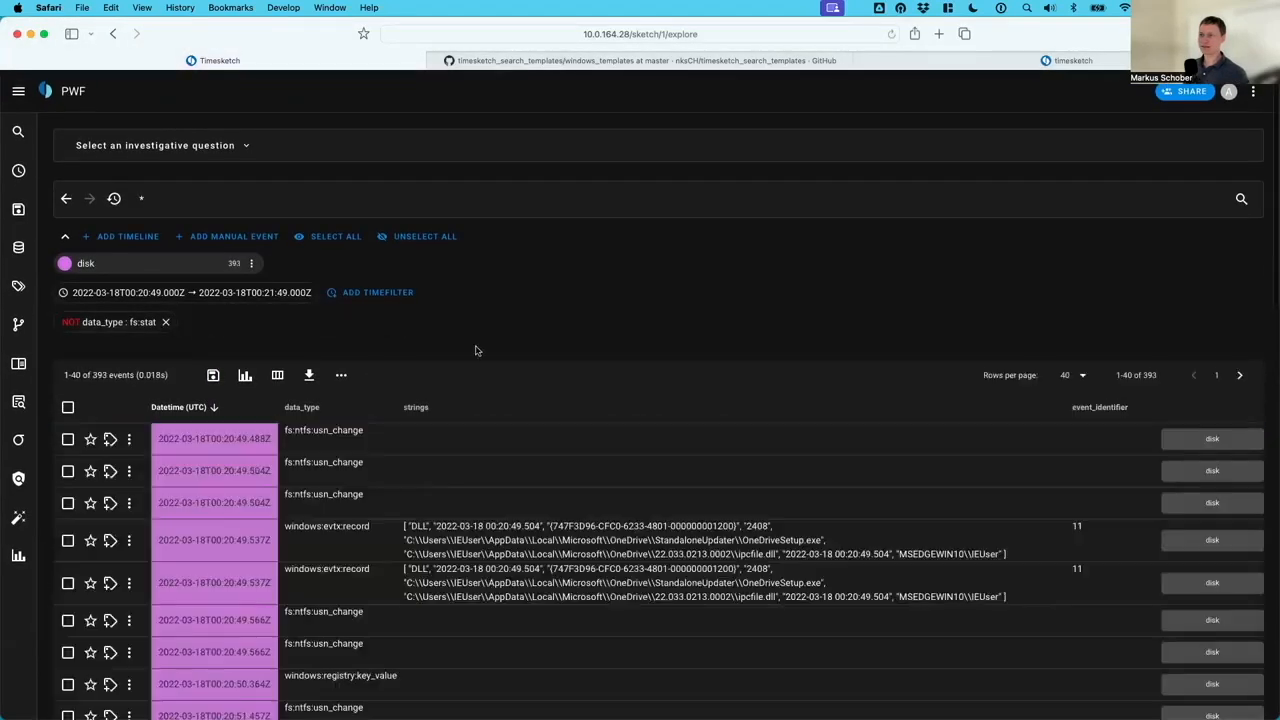
{"action": "scroll", "coordinate": [709, 454], "scroll_direction": "down", "scroll_amount": 1}
{"action": "scroll", "coordinate": [709, 454], "scroll_direction": "down", "scroll_amount": 2}
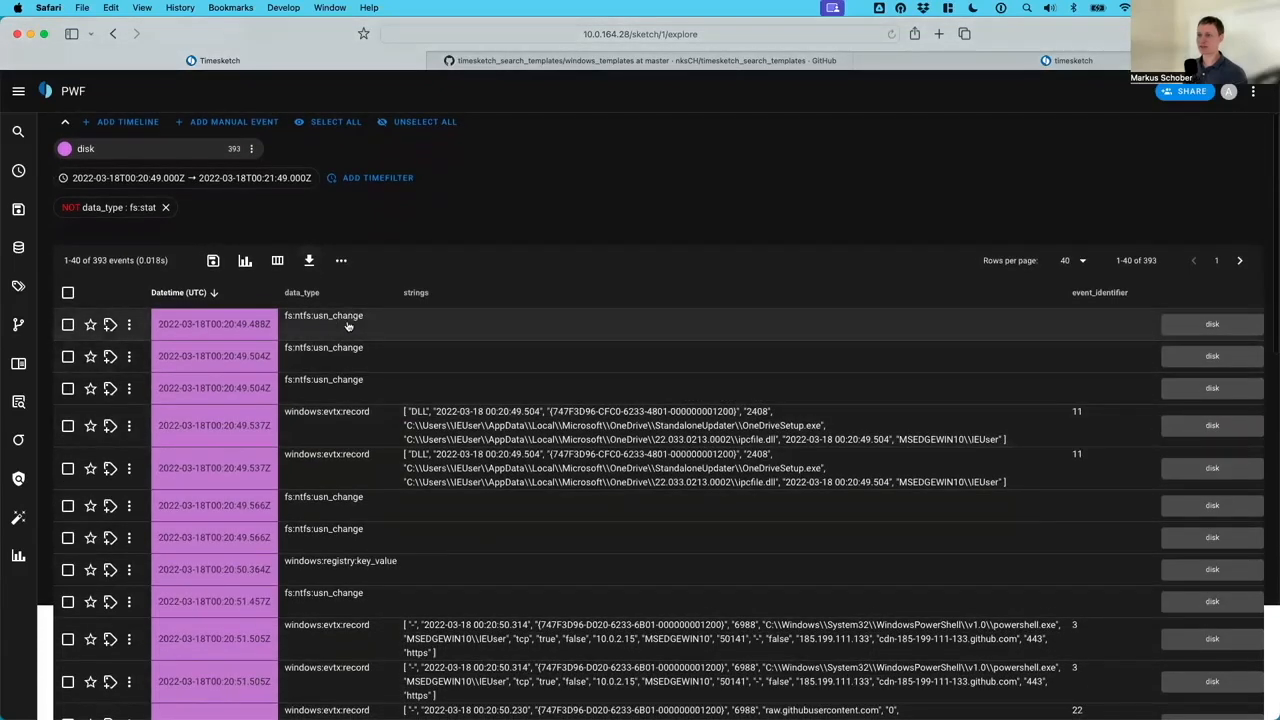
{"action": "scroll", "coordinate": [344, 326], "scroll_direction": "down", "scroll_amount": 2}
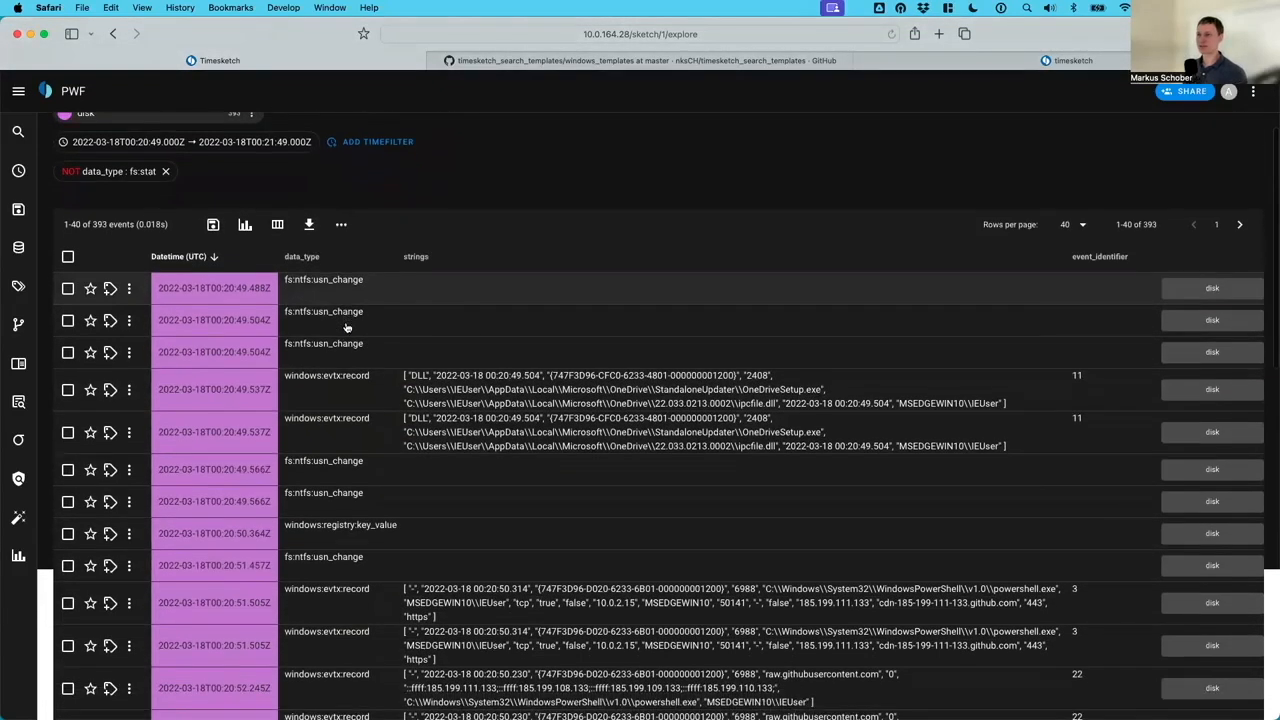
{"action": "scroll", "coordinate": [346, 327], "scroll_direction": "down", "scroll_amount": 9}
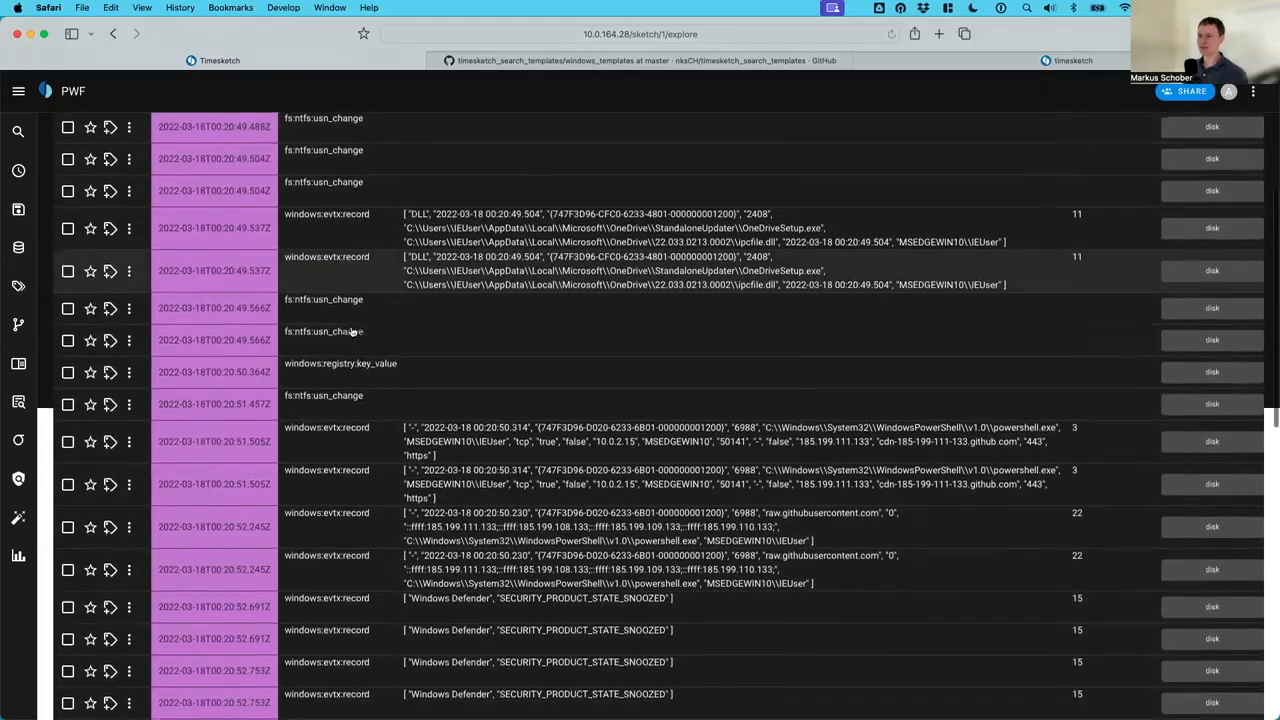
{"action": "scroll", "coordinate": [352, 330], "scroll_direction": "down", "scroll_amount": 2}
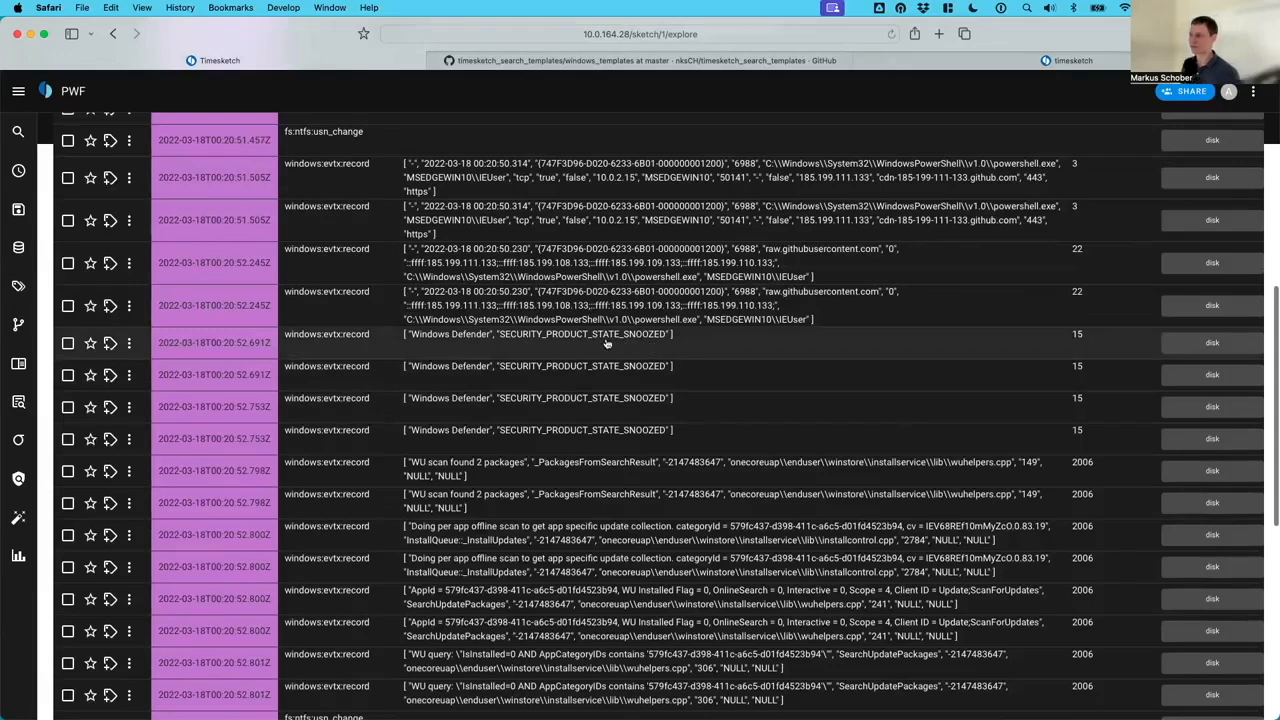
- Expand a Windows Defender SECURITY_PRODUCT_STATE_SNOOZED event, review its message, path_spec and other attributes, and collapse it
{"action": "left_click", "coordinate": [470, 343]}
{"action": "scroll", "coordinate": [387, 440], "scroll_direction": "down", "scroll_amount": 5}
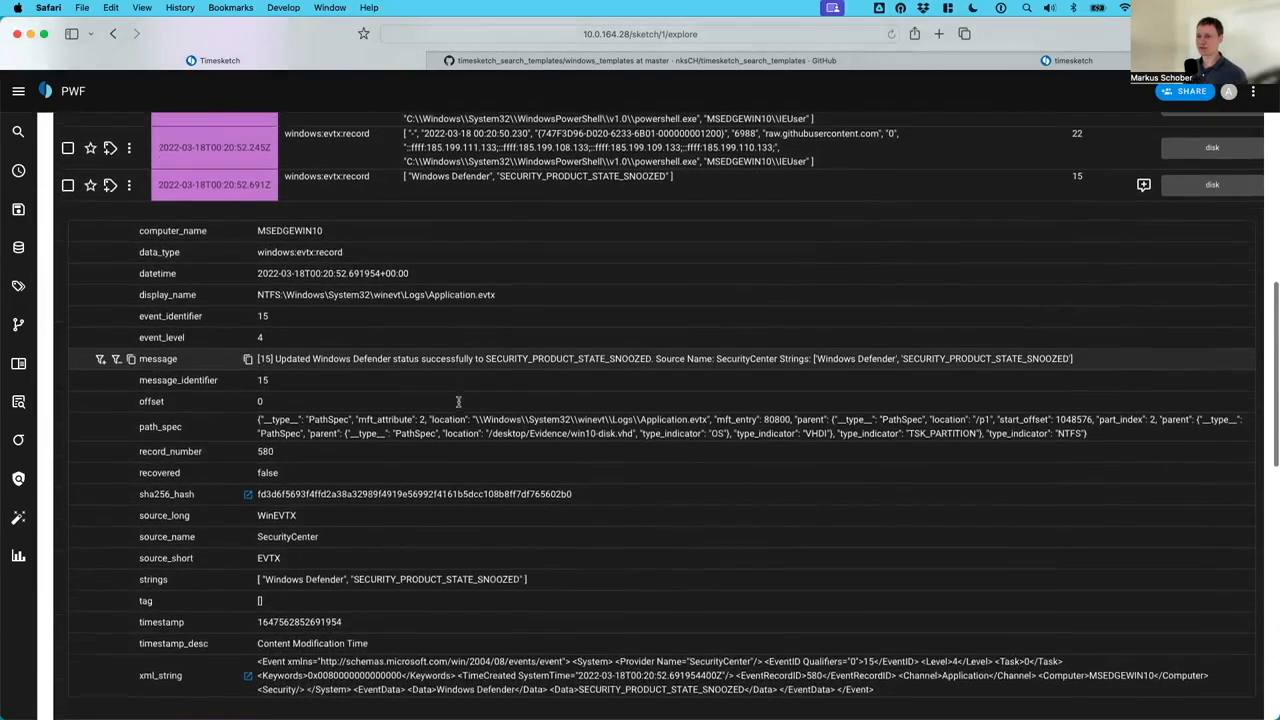
{"action": "scroll", "coordinate": [483, 530], "scroll_direction": "up", "scroll_amount": 2}
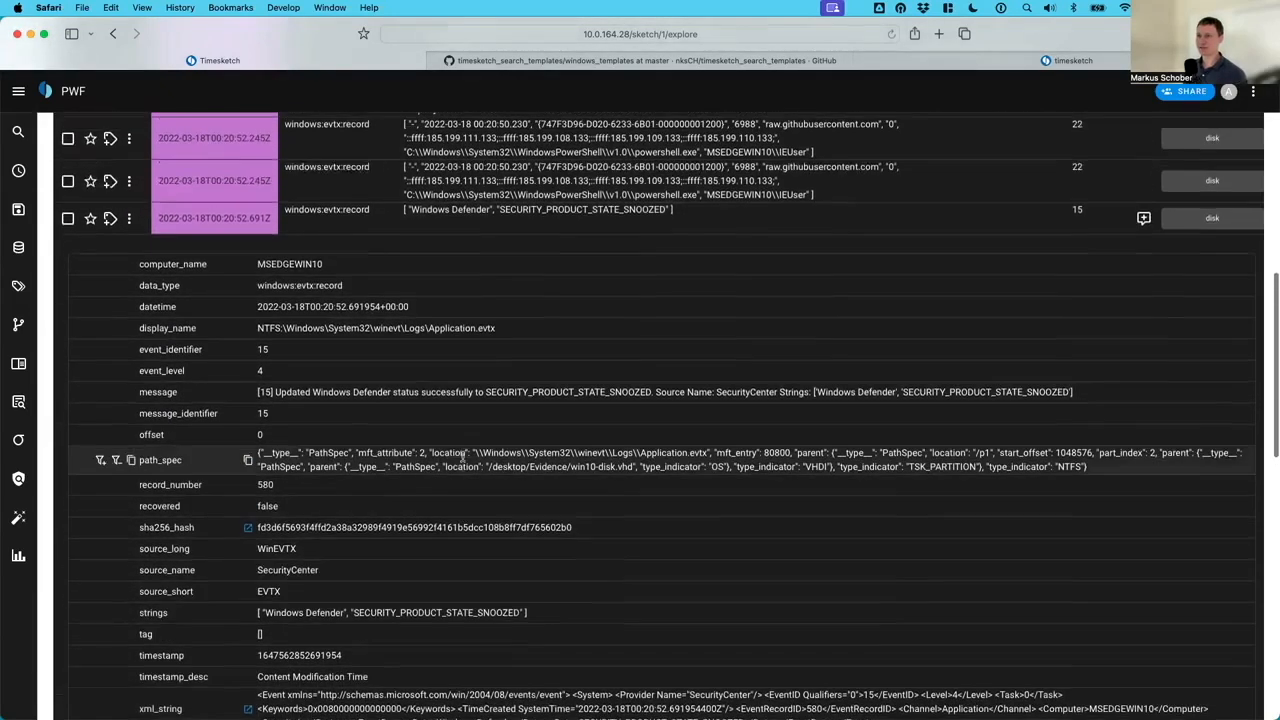
{"action": "left_click", "coordinate": [473, 226]}
{"action": "scroll", "coordinate": [491, 270], "scroll_direction": "up", "scroll_amount": 8}
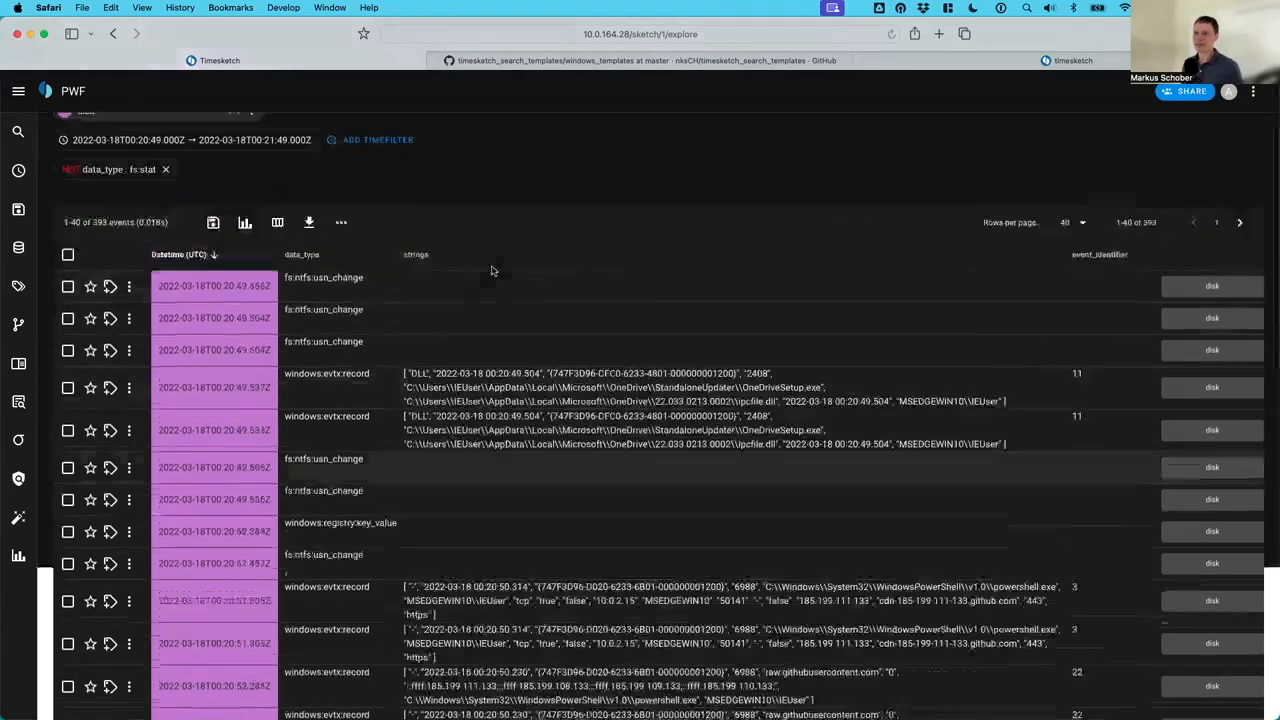
{"action": "scroll", "coordinate": [491, 270], "scroll_direction": "up", "scroll_amount": 3}
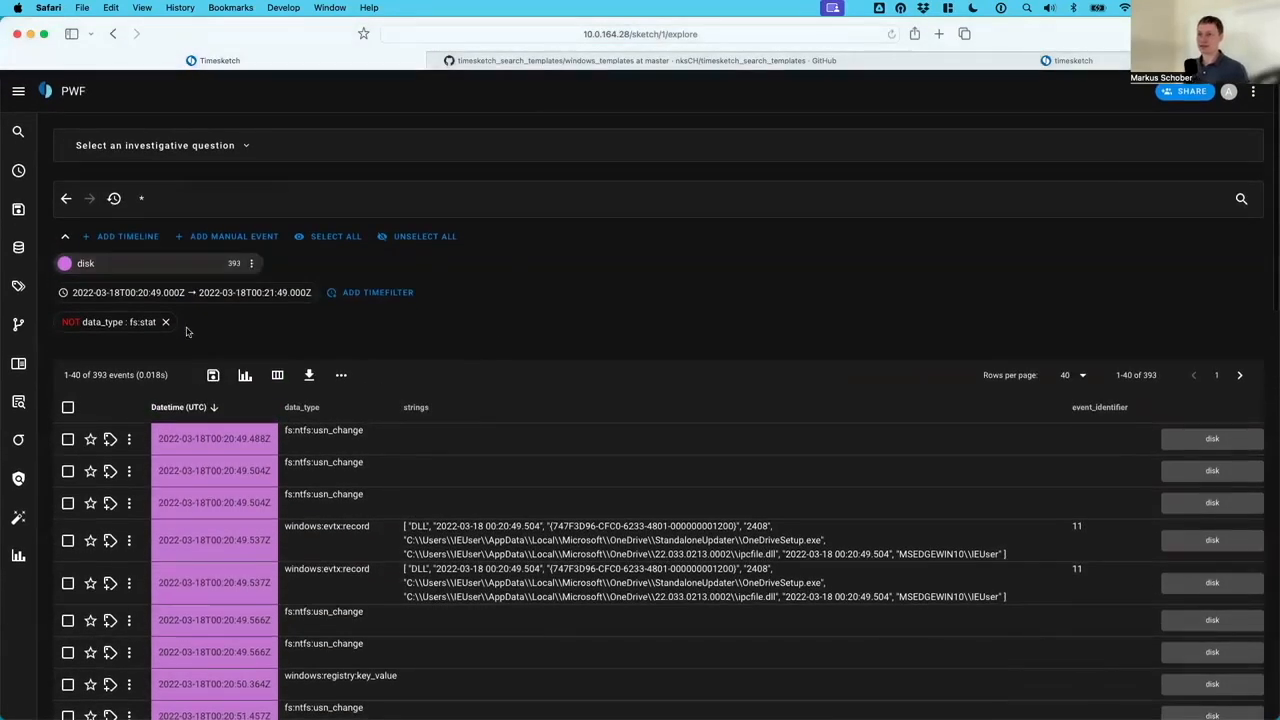
- Filter the sketch to All starred events from the Tags list and remove the 2022-03-18 time range filter
{"action": "left_click", "coordinate": [20, 91]}
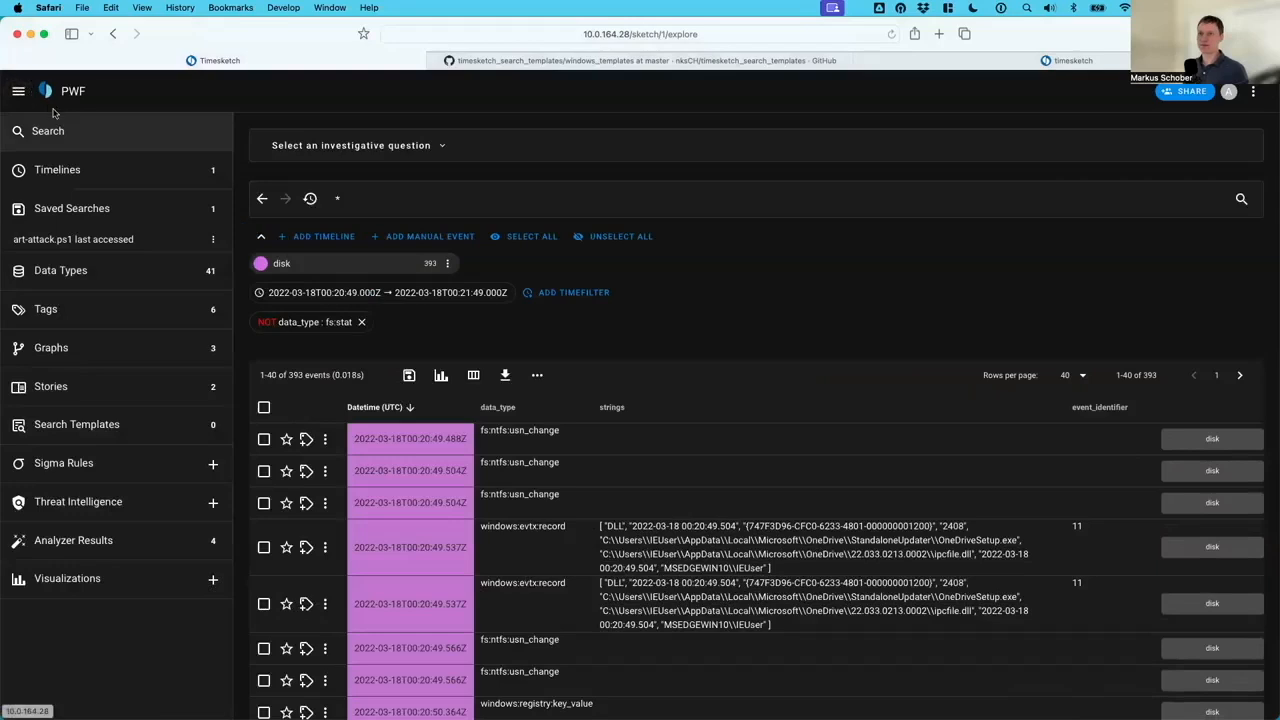
{"action": "left_click", "coordinate": [104, 309]}
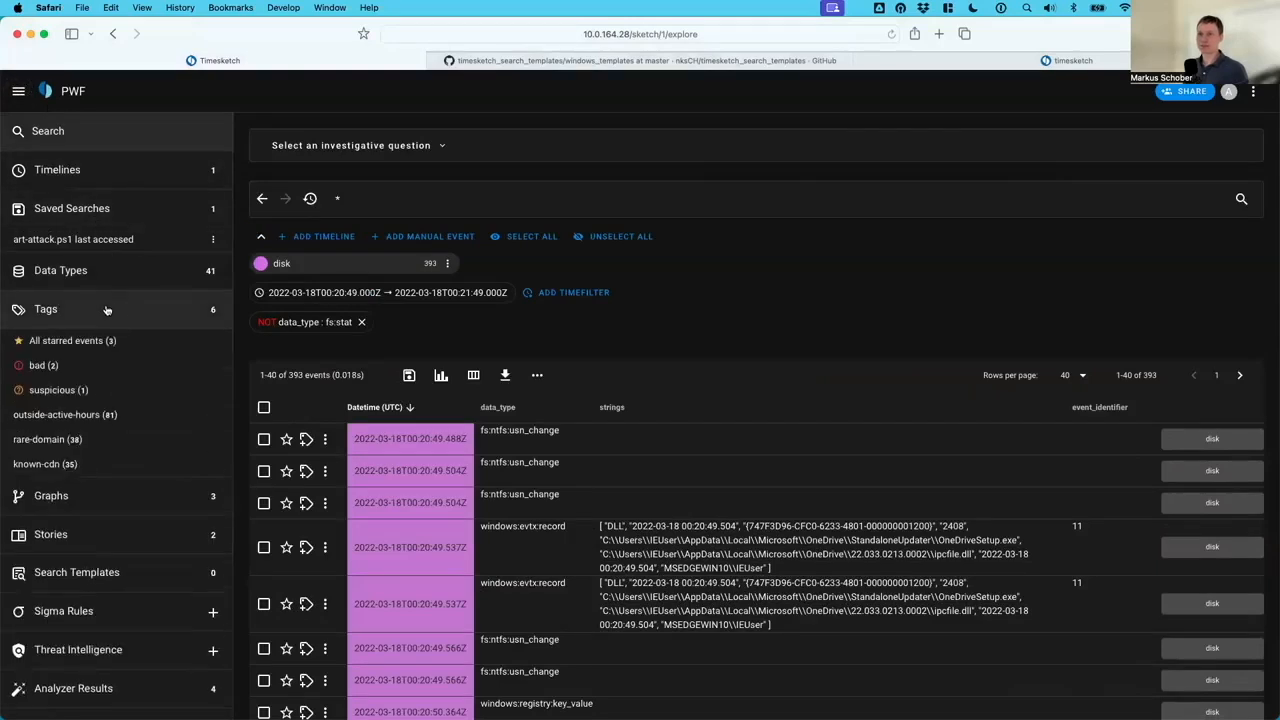
{"action": "left_click", "coordinate": [83, 343]}
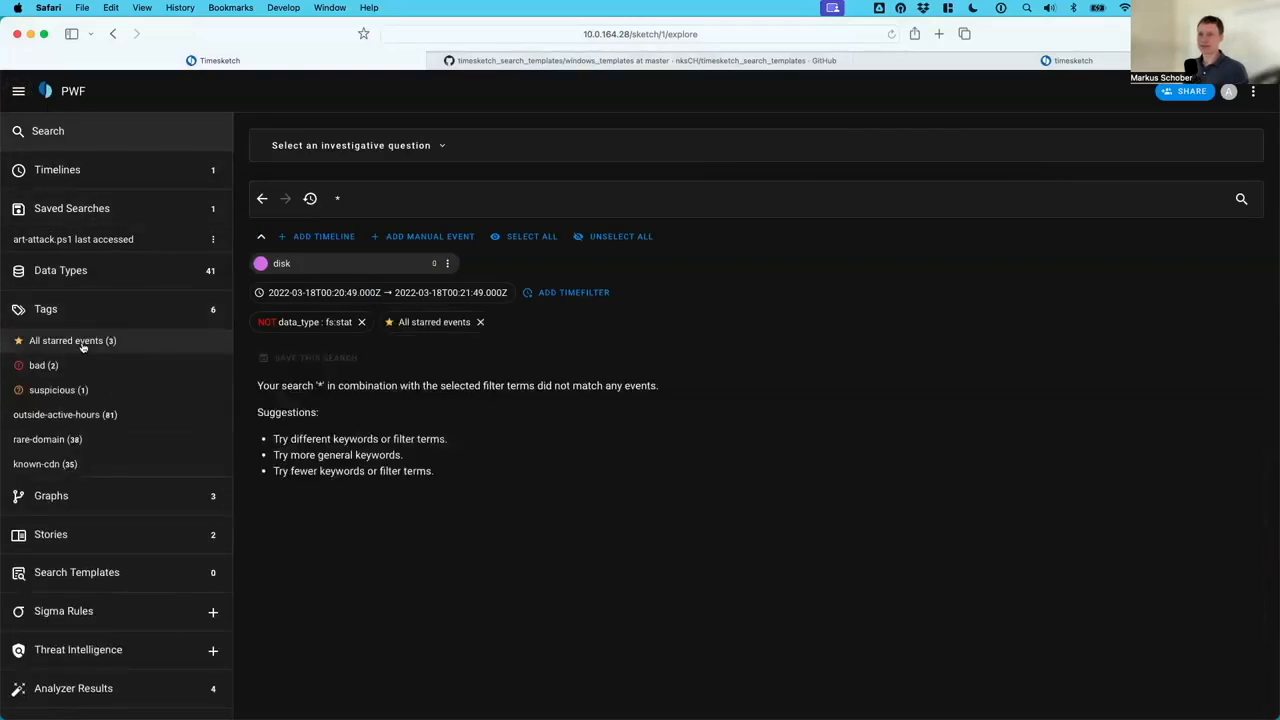
{"action": "left_click", "coordinate": [503, 295]}
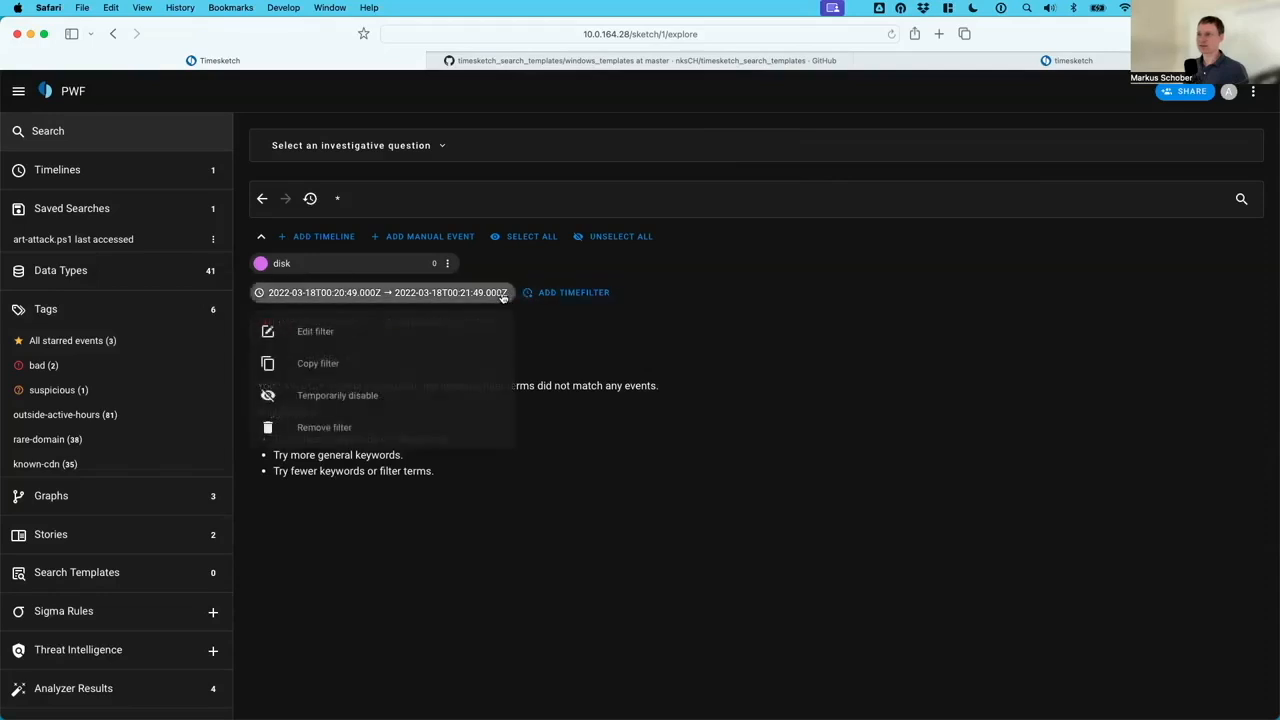
{"action": "left_click", "coordinate": [369, 430]}
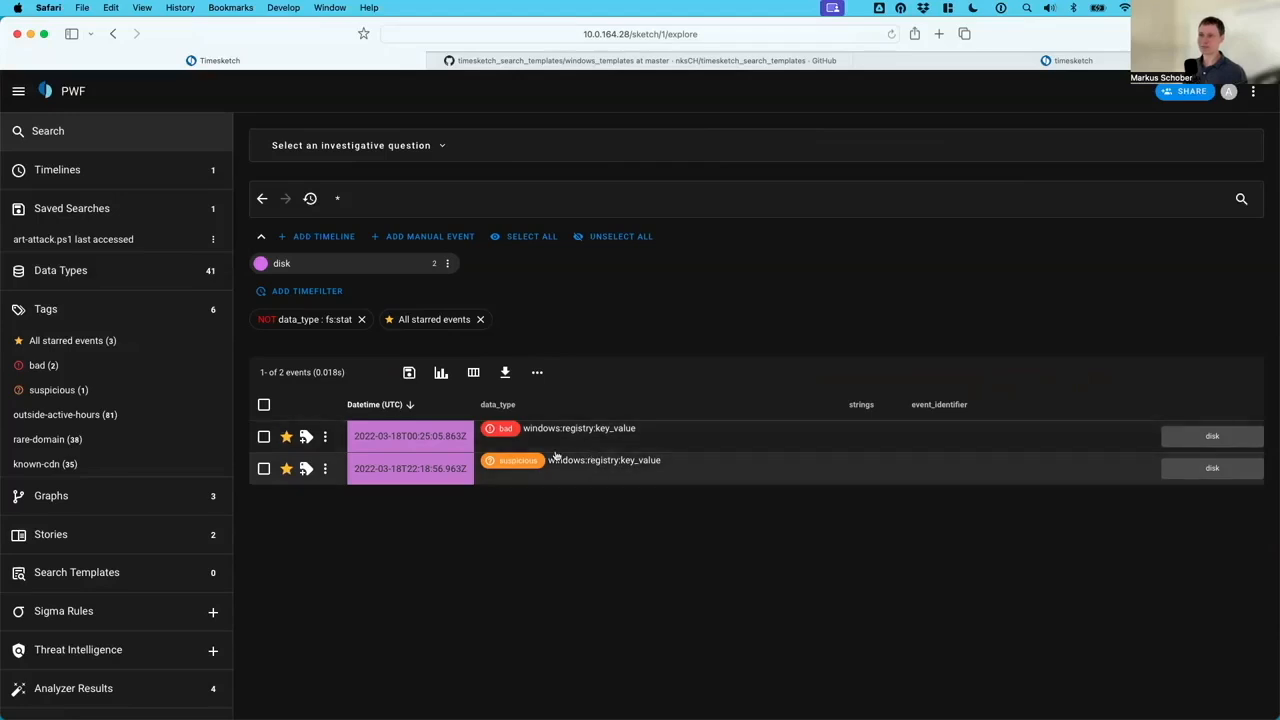
- Expand the starred registry event tagged bad and highlight AtomicRedTeam in its key_path while reviewing the details
{"action": "left_click", "coordinate": [676, 446]}
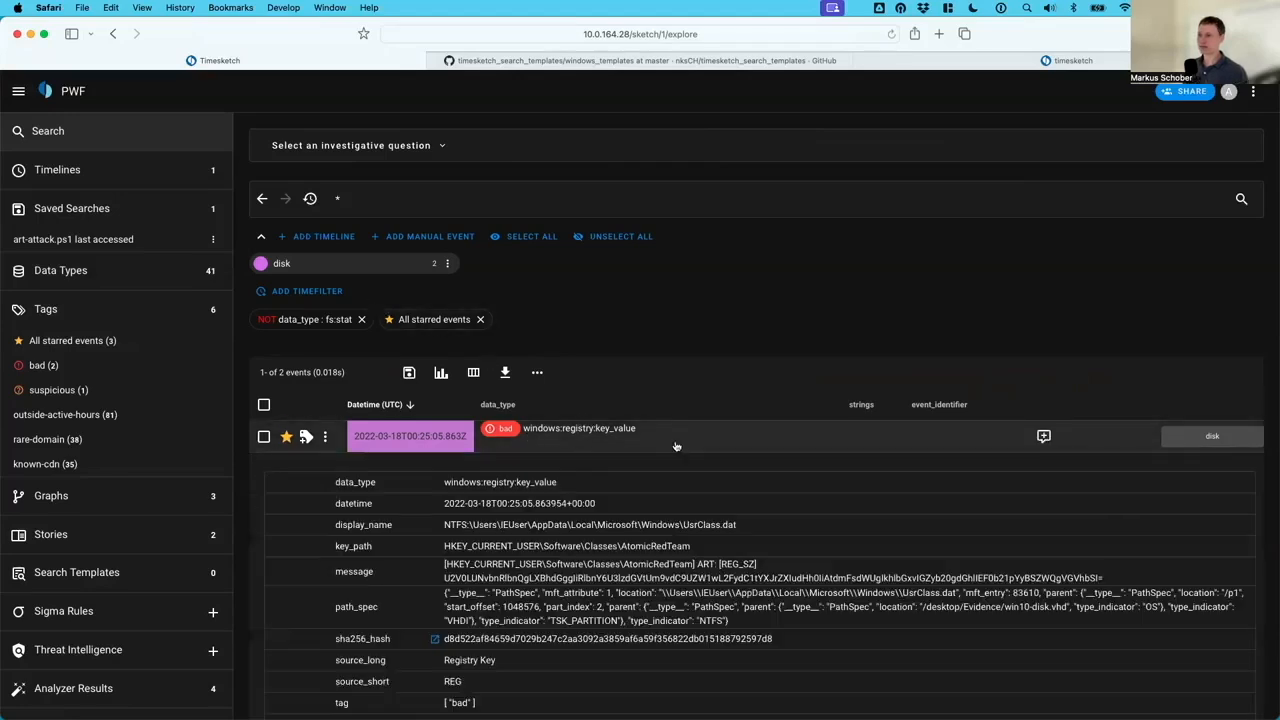
{"action": "scroll", "coordinate": [680, 445], "scroll_direction": "down", "scroll_amount": 2}
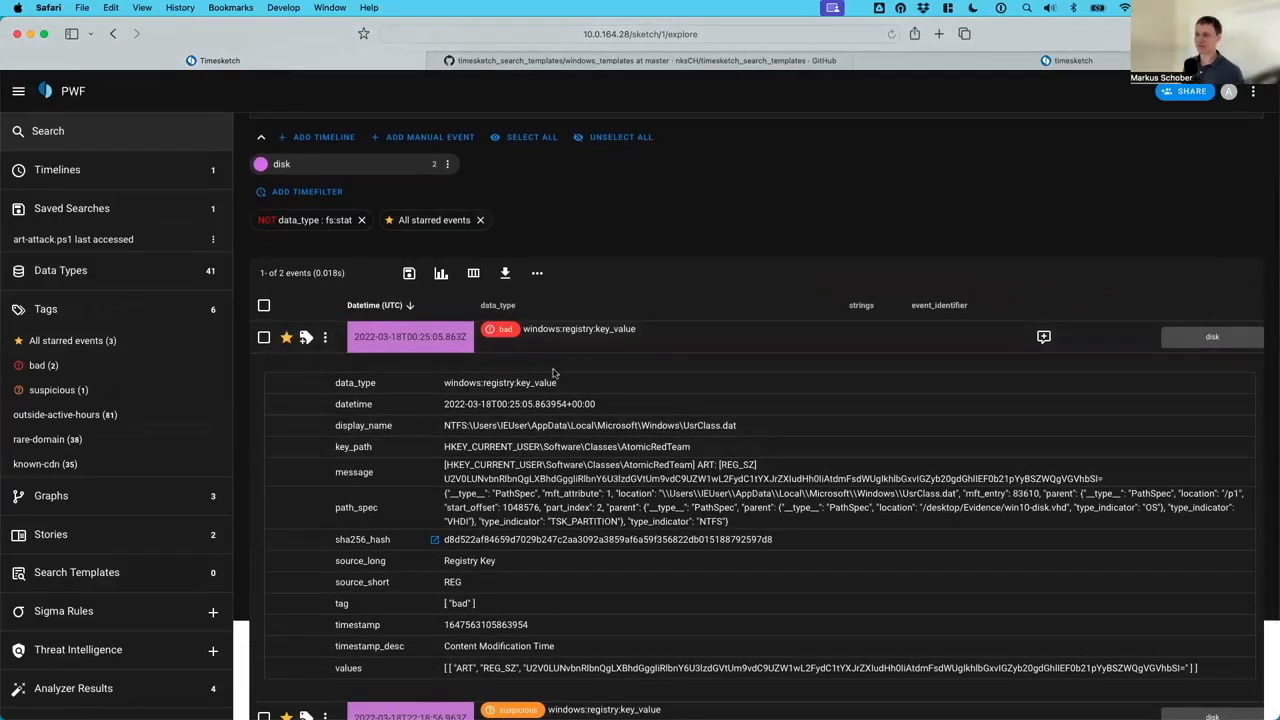
{"action": "left_click_drag", "start_coordinate": [697, 453], "coordinate": [630, 448]}
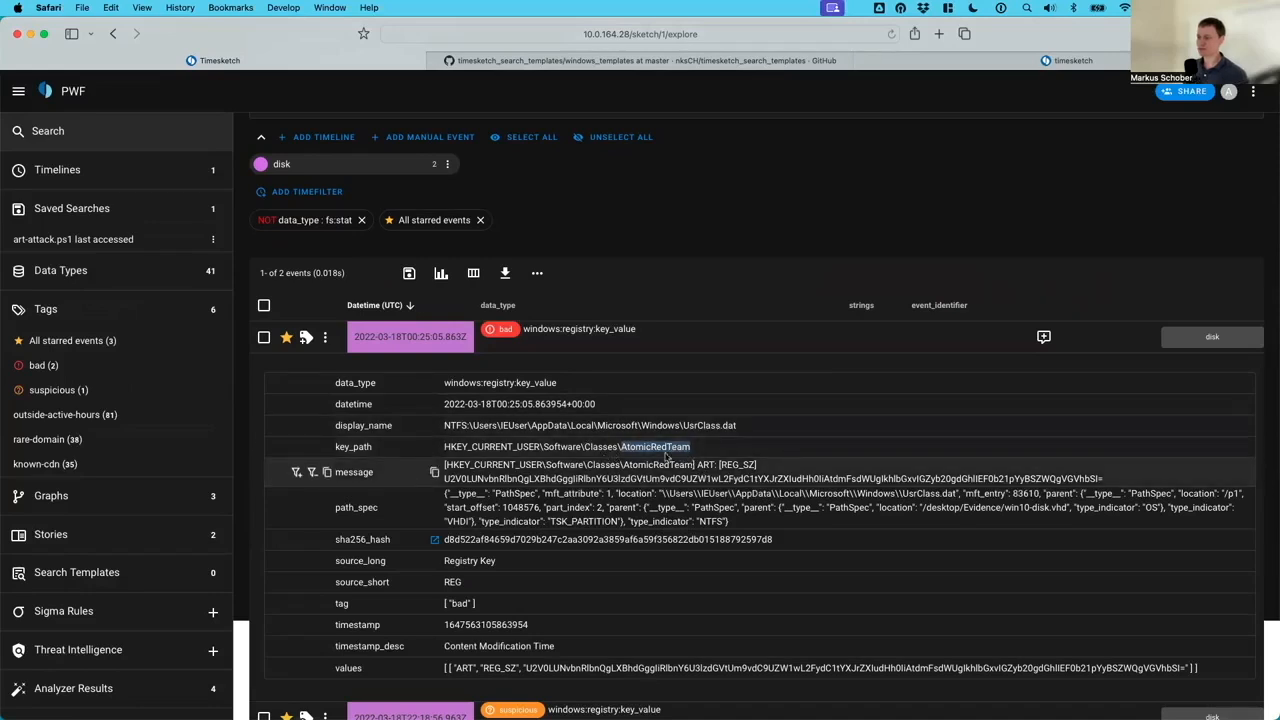
{"action": "left_click", "coordinate": [698, 466]}
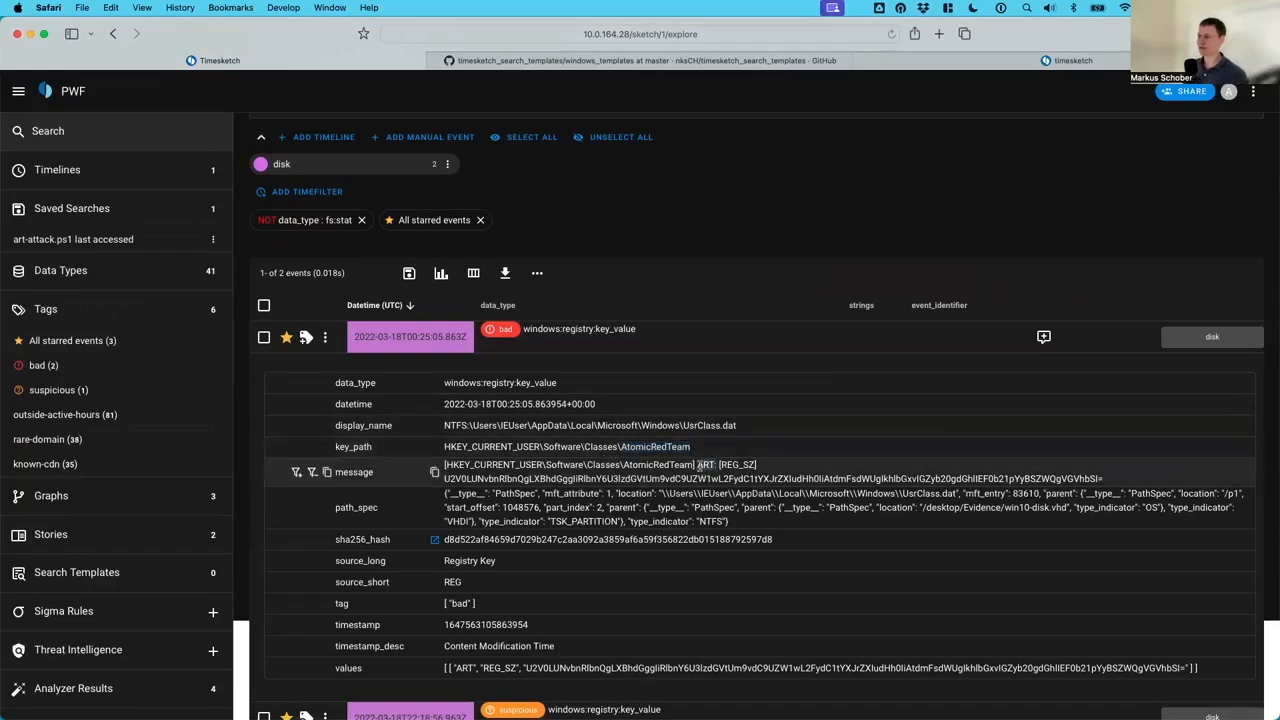
- Highlight the encoded ART registry value in the bad-tagged event's message and collapse the event's details
{"action": "left_click_drag", "start_coordinate": [445, 478], "coordinate": [1100, 478]}
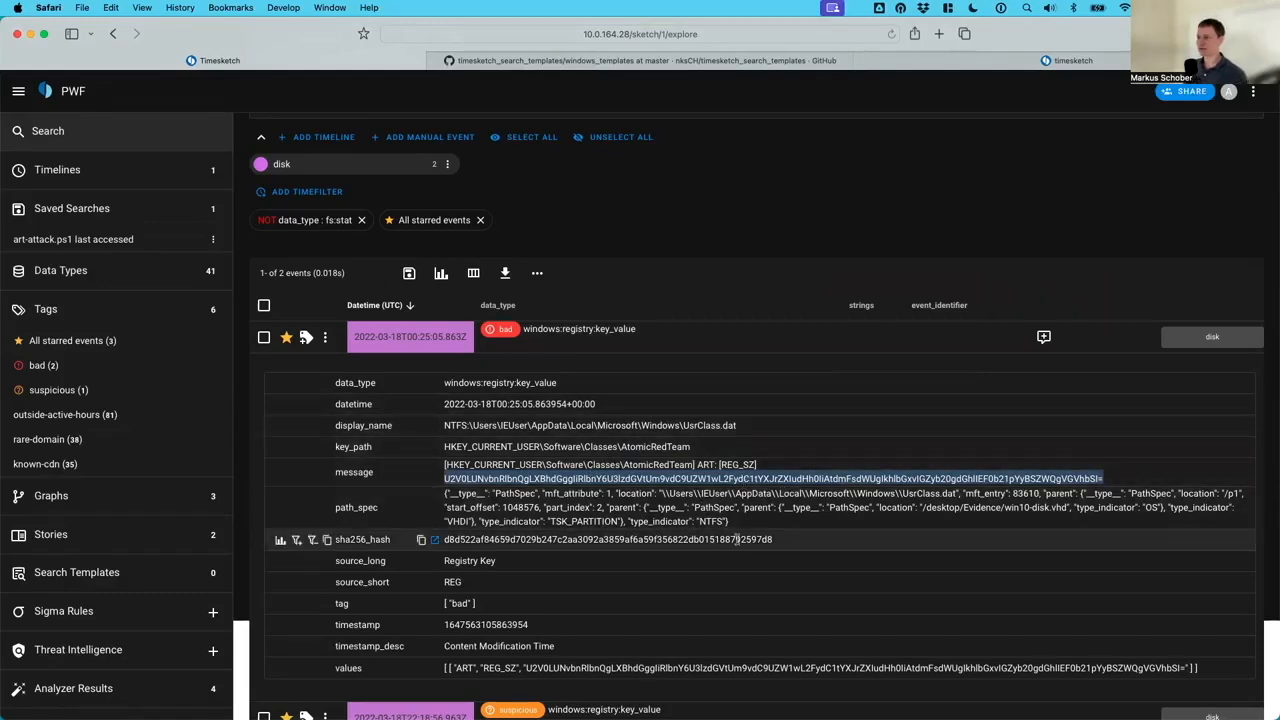
{"action": "scroll", "coordinate": [741, 539], "scroll_direction": "down", "scroll_amount": 1}
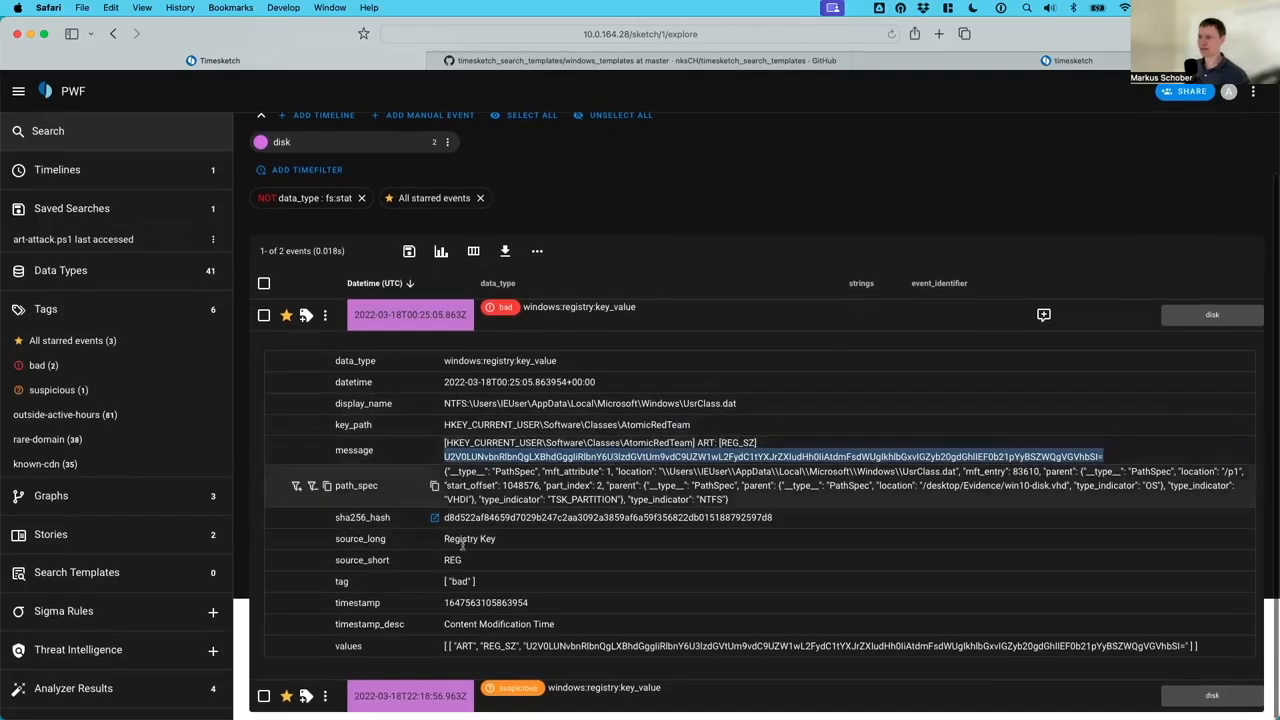
{"action": "left_click", "coordinate": [709, 310]}
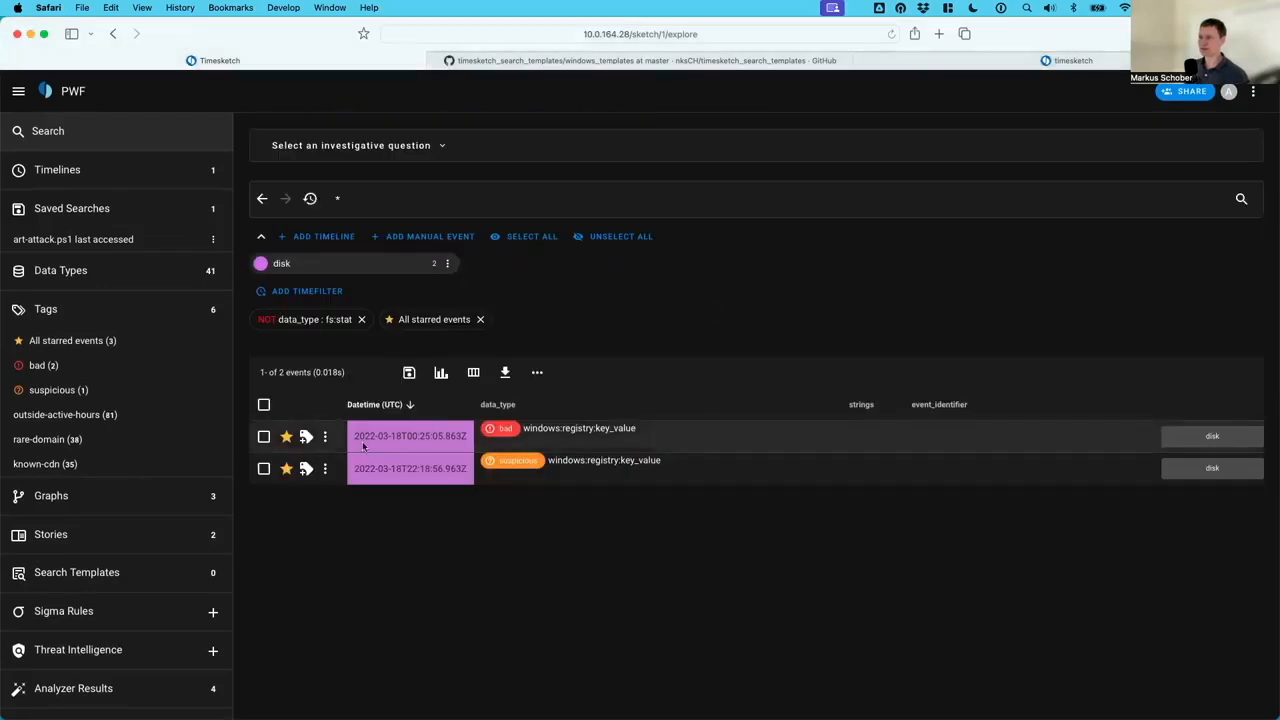
- Expand the starred registry event tagged suspicious, review its key_path and message, and collapse it
{"action": "left_click", "coordinate": [621, 474]}
{"action": "scroll", "coordinate": [560, 430], "scroll_direction": "down", "scroll_amount": 4}
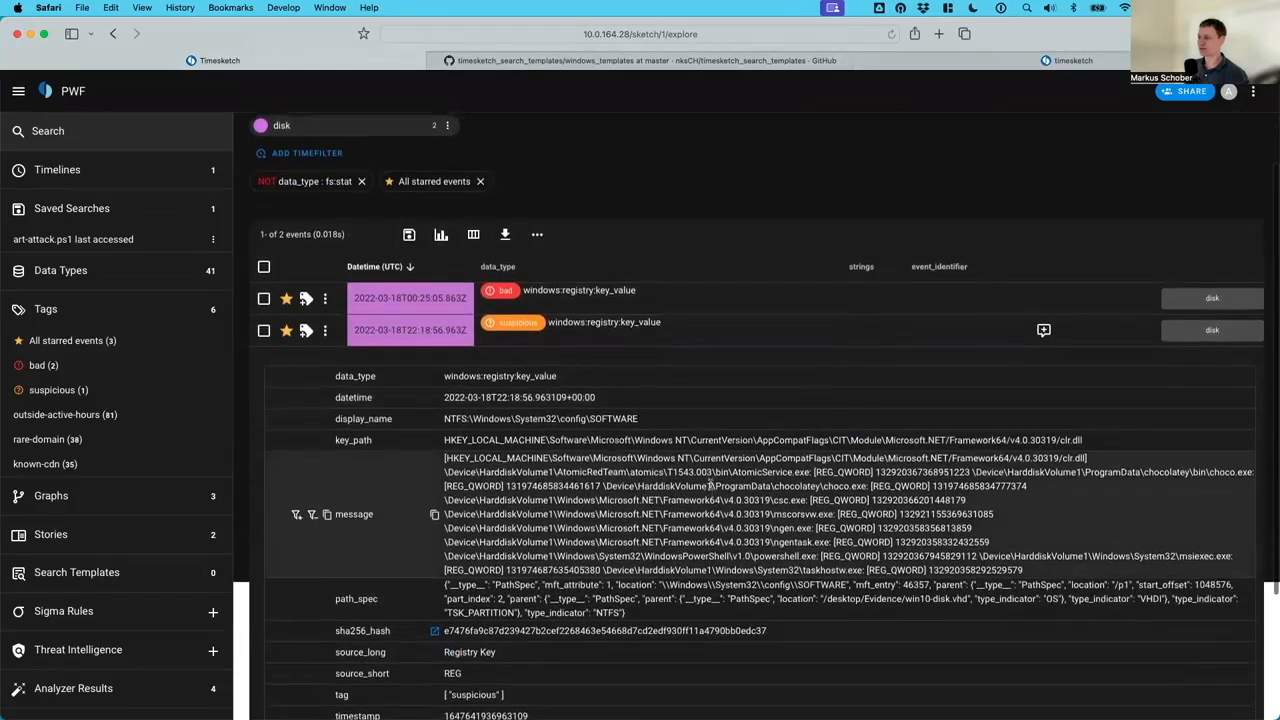
{"action": "scroll", "coordinate": [509, 342], "scroll_direction": "down", "scroll_amount": 1}
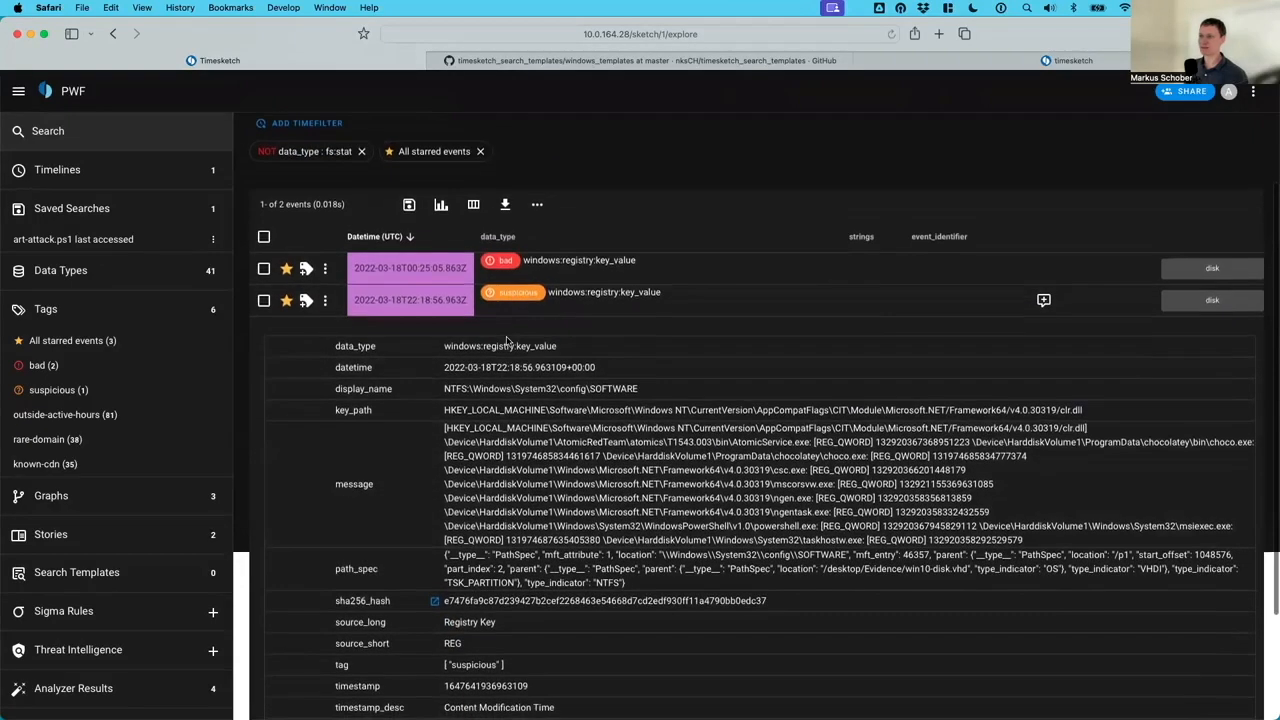
{"action": "left_click", "coordinate": [614, 299]}
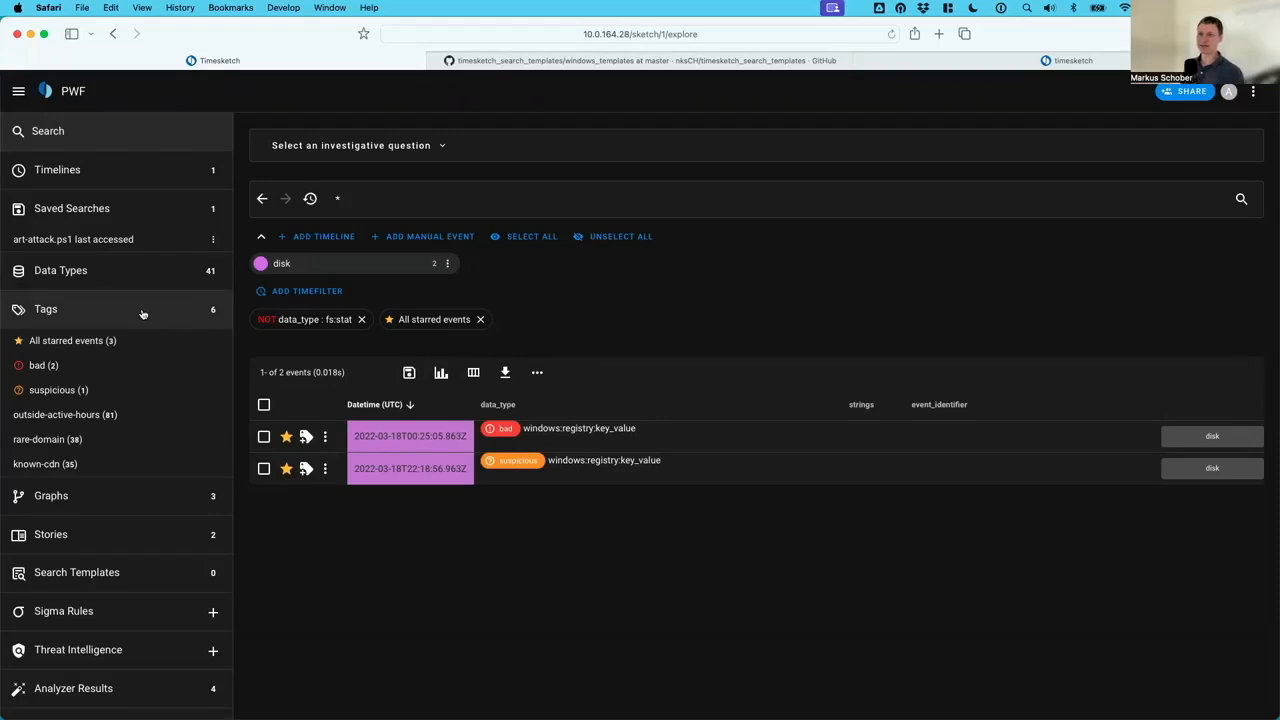
- Open the Windows services graph and move the MSEDGEWIN10 and AtomicTestService_CMD nodes apart from the other services
{"action": "scroll", "coordinate": [143, 314], "scroll_direction": "down", "scroll_amount": 2}
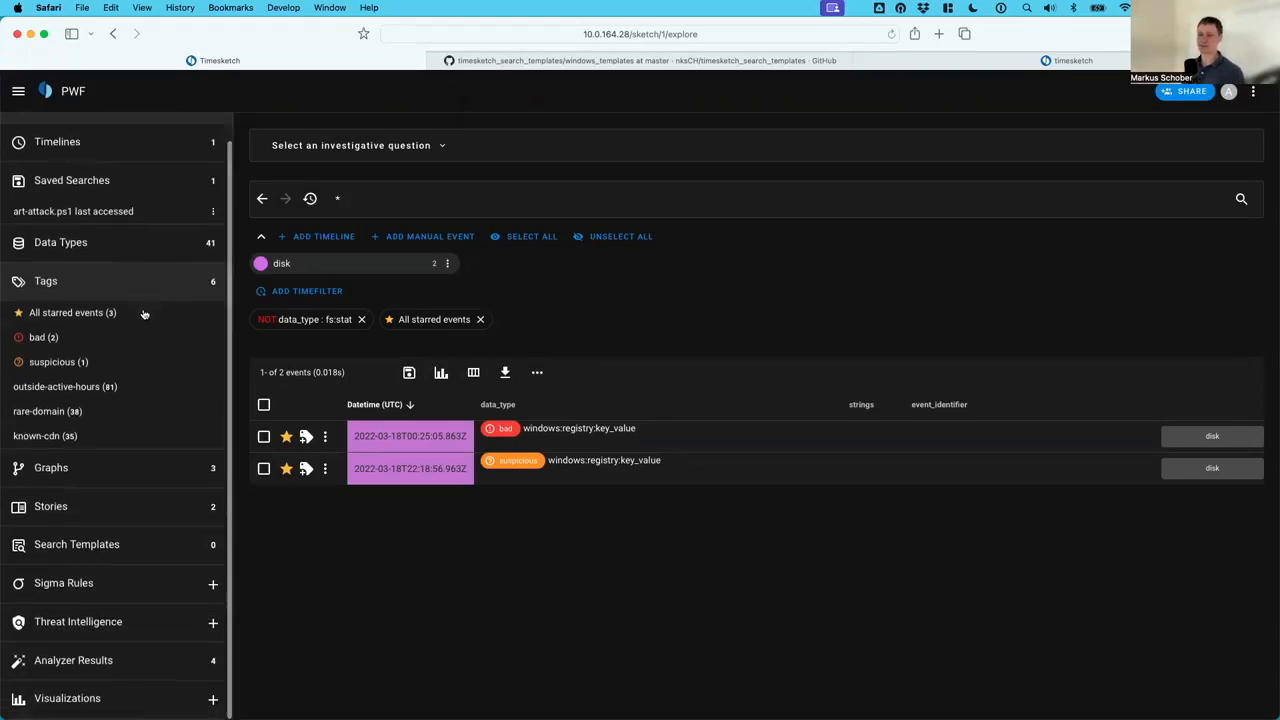
{"action": "left_click", "coordinate": [125, 468]}
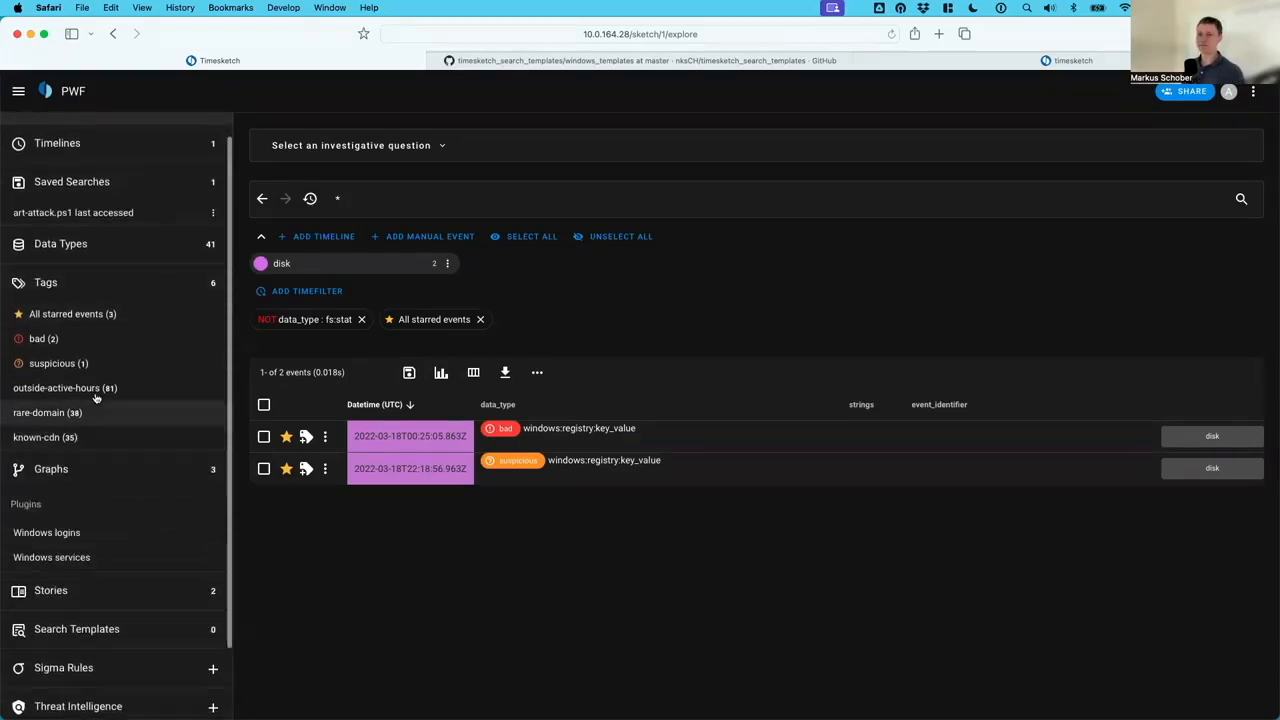
{"action": "left_click", "coordinate": [63, 561]}
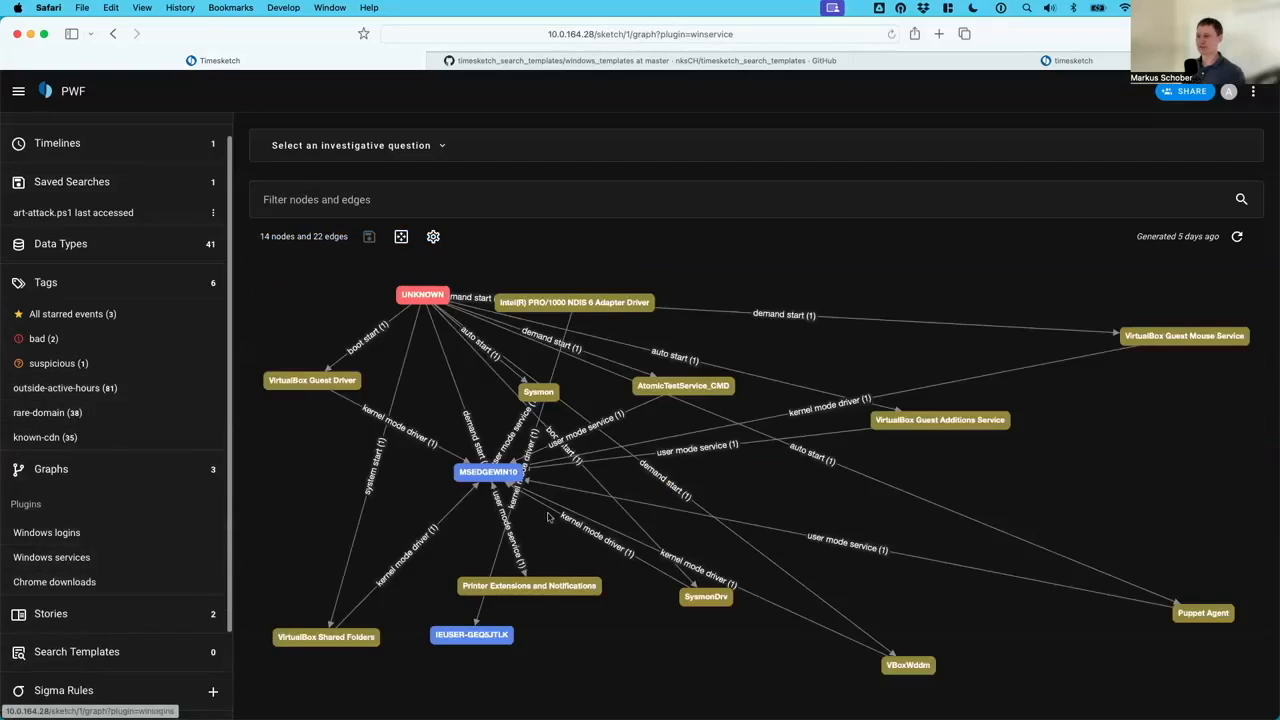
{"action": "left_click_drag", "start_coordinate": [491, 471], "coordinate": [750, 462]}
{"action": "left_click_drag", "start_coordinate": [692, 387], "coordinate": [904, 255]}
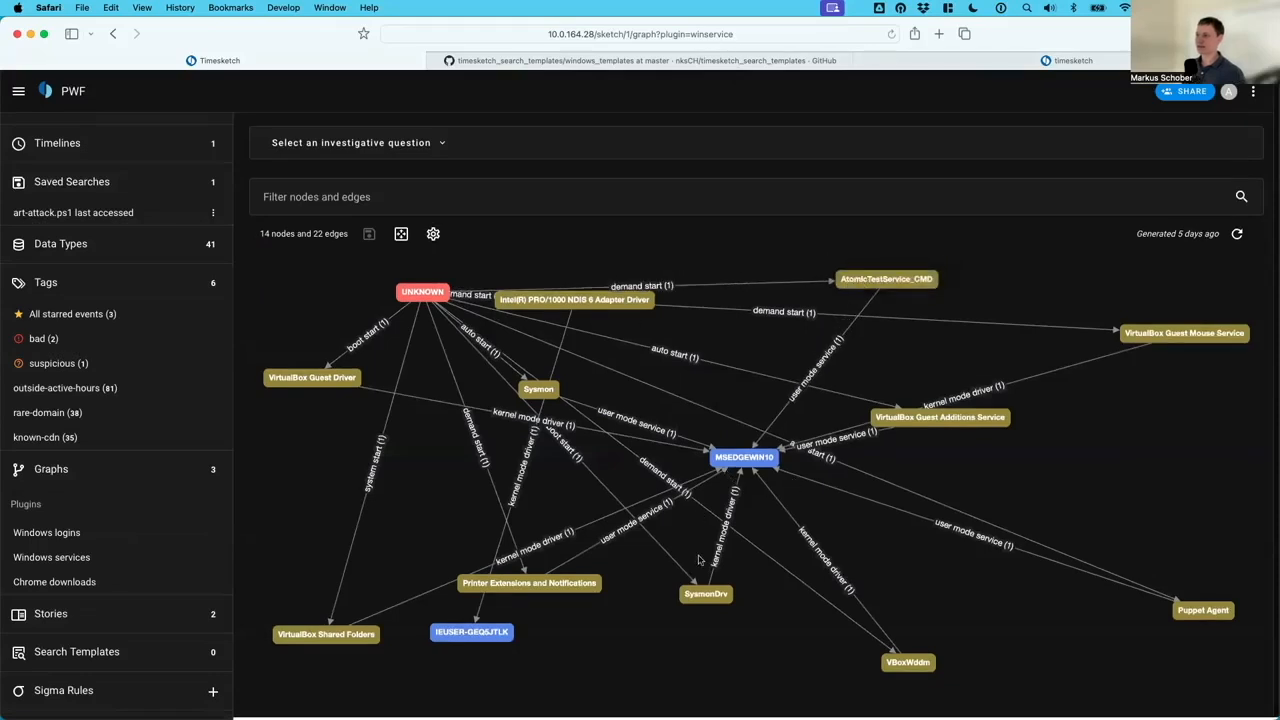
- Collapse the Graphs section and expand the Domain analyzer result for the disk timeline to review its summary, tags and attributes
{"action": "scroll", "coordinate": [108, 463], "scroll_direction": "down", "scroll_amount": 3}
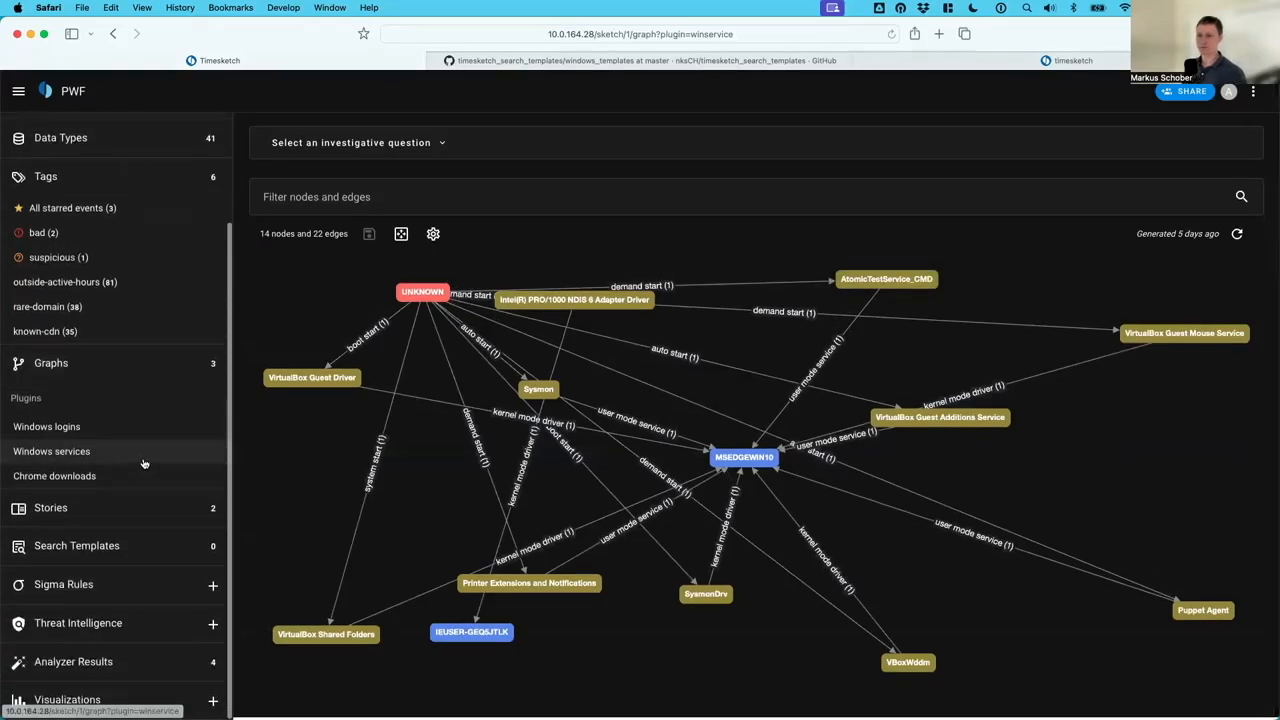
{"action": "left_click", "coordinate": [94, 363]}
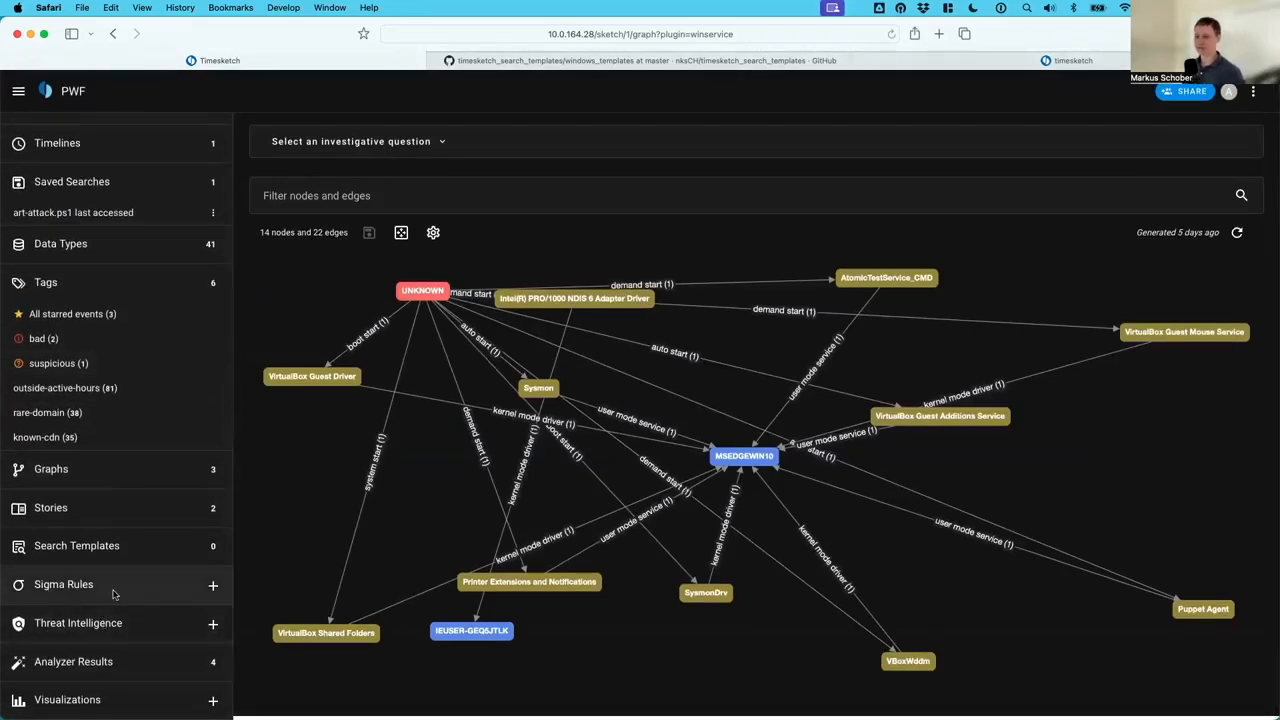
{"action": "left_click", "coordinate": [117, 665]}
{"action": "scroll", "coordinate": [129, 606], "scroll_direction": "down", "scroll_amount": 2}
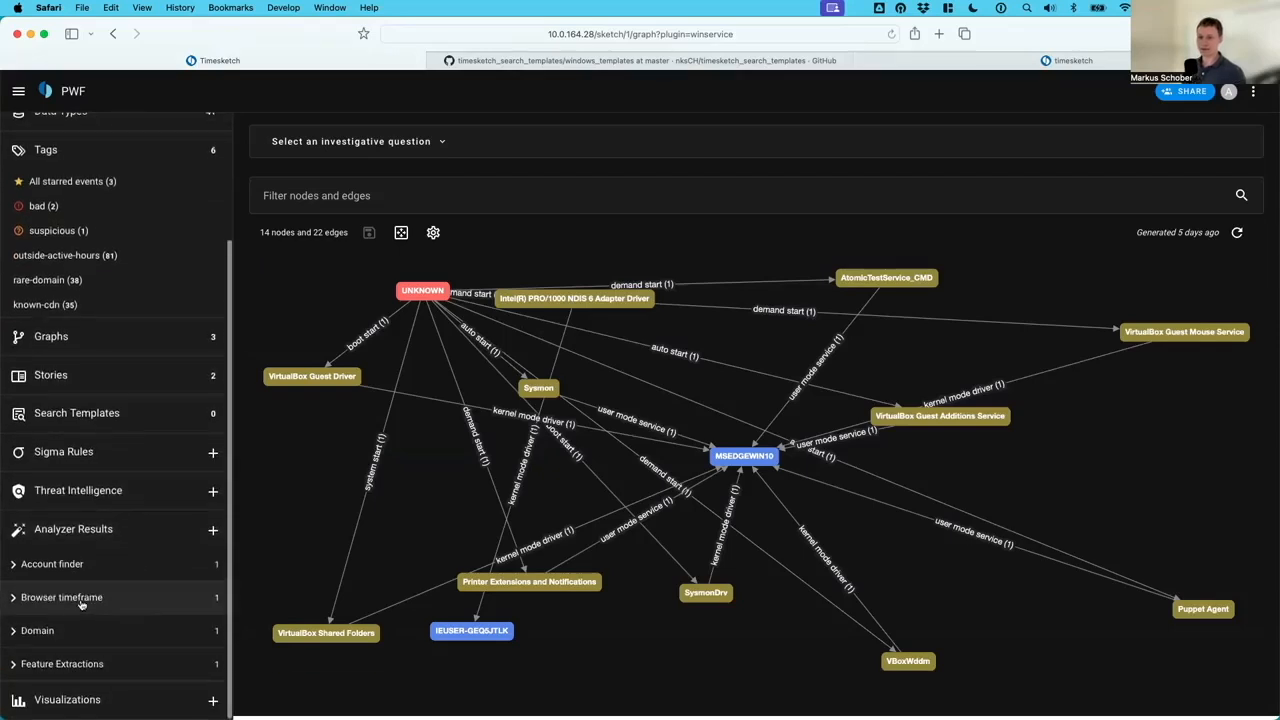
{"action": "left_click", "coordinate": [128, 630]}
{"action": "scroll", "coordinate": [126, 608], "scroll_direction": "down", "scroll_amount": 1}
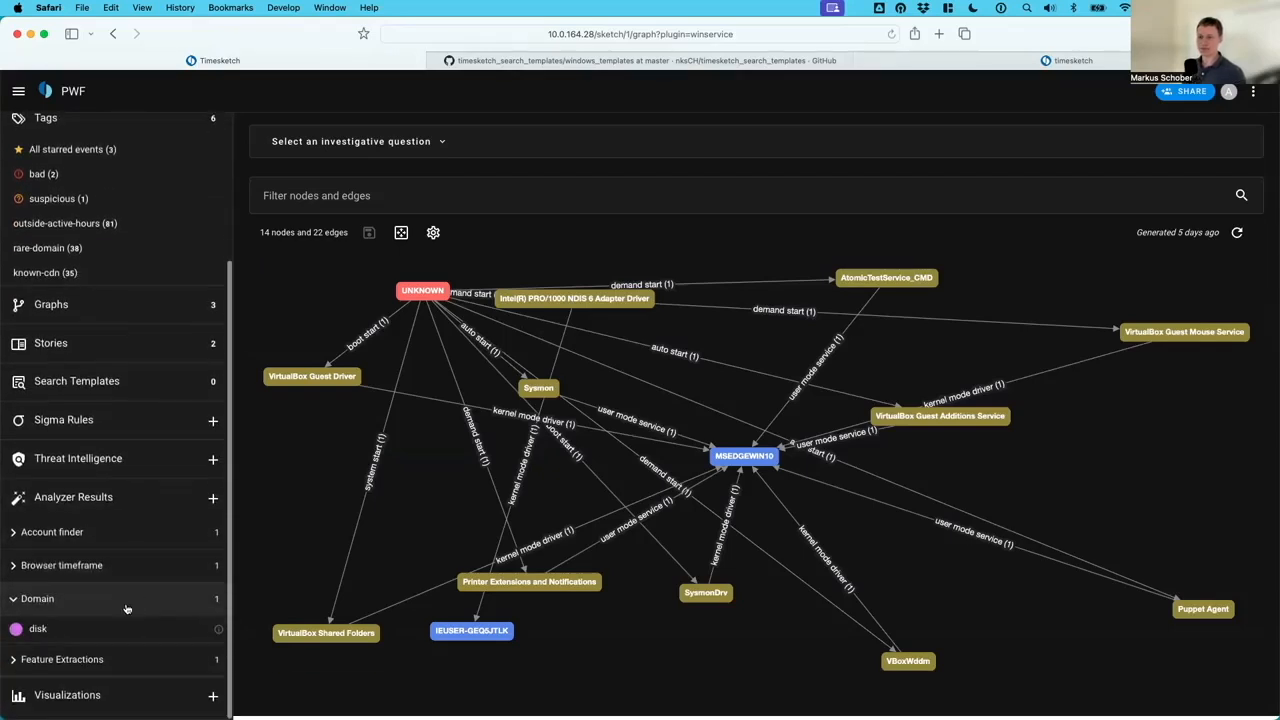
{"action": "left_click", "coordinate": [126, 628]}
{"action": "scroll", "coordinate": [120, 610], "scroll_direction": "down", "scroll_amount": 3}
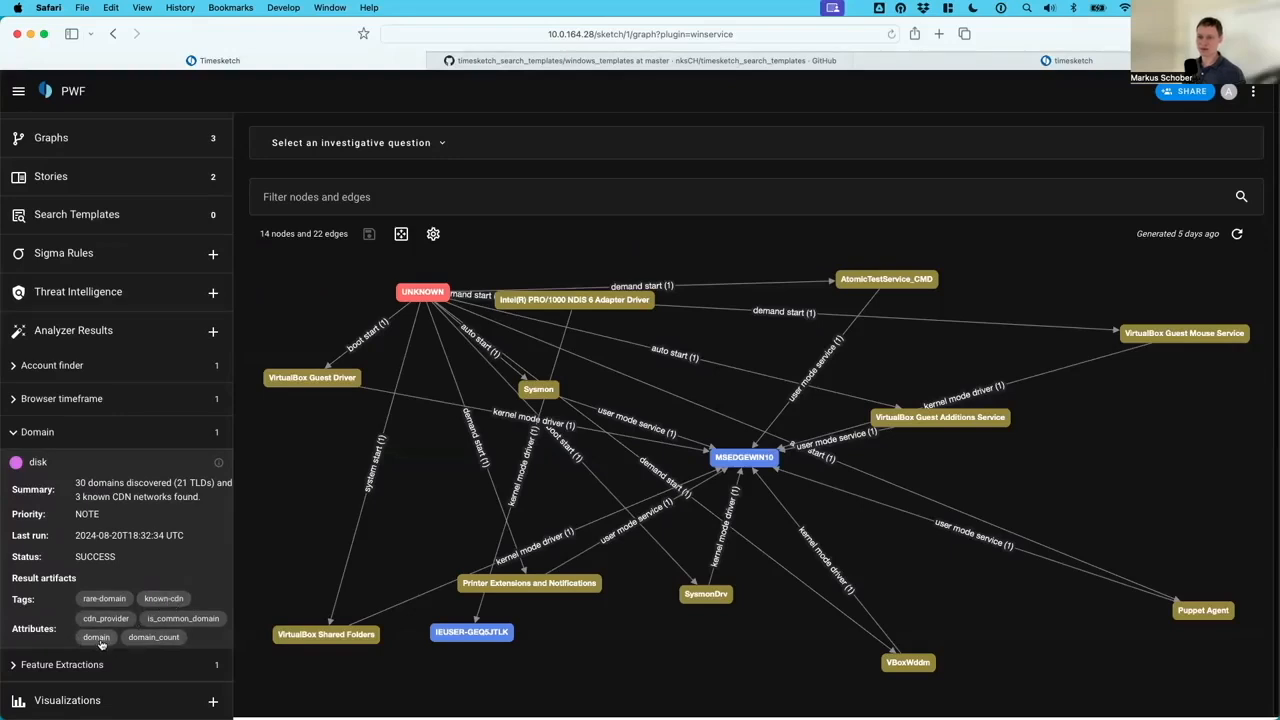
- Filter the sketch by the rare-domain tag from the Domain analyzer result and review the matching events
{"action": "left_click", "coordinate": [110, 604]}
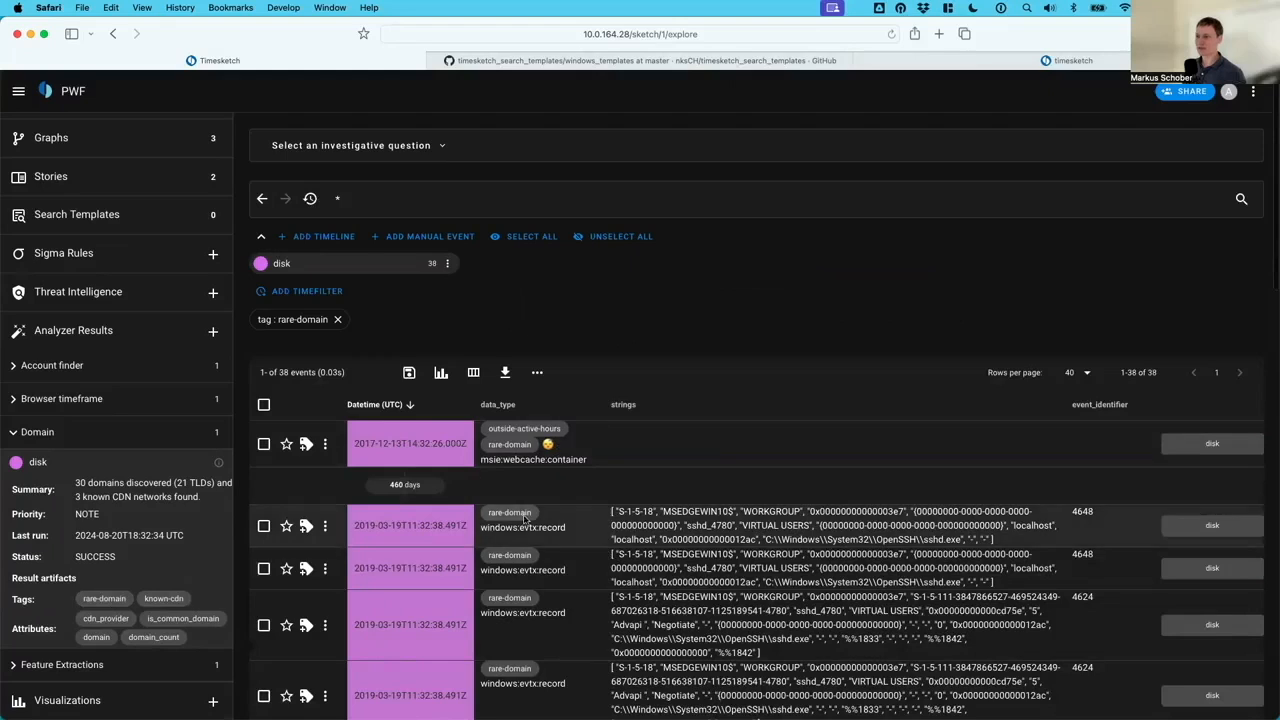
{"action": "scroll", "coordinate": [636, 570], "scroll_direction": "down", "scroll_amount": 3}
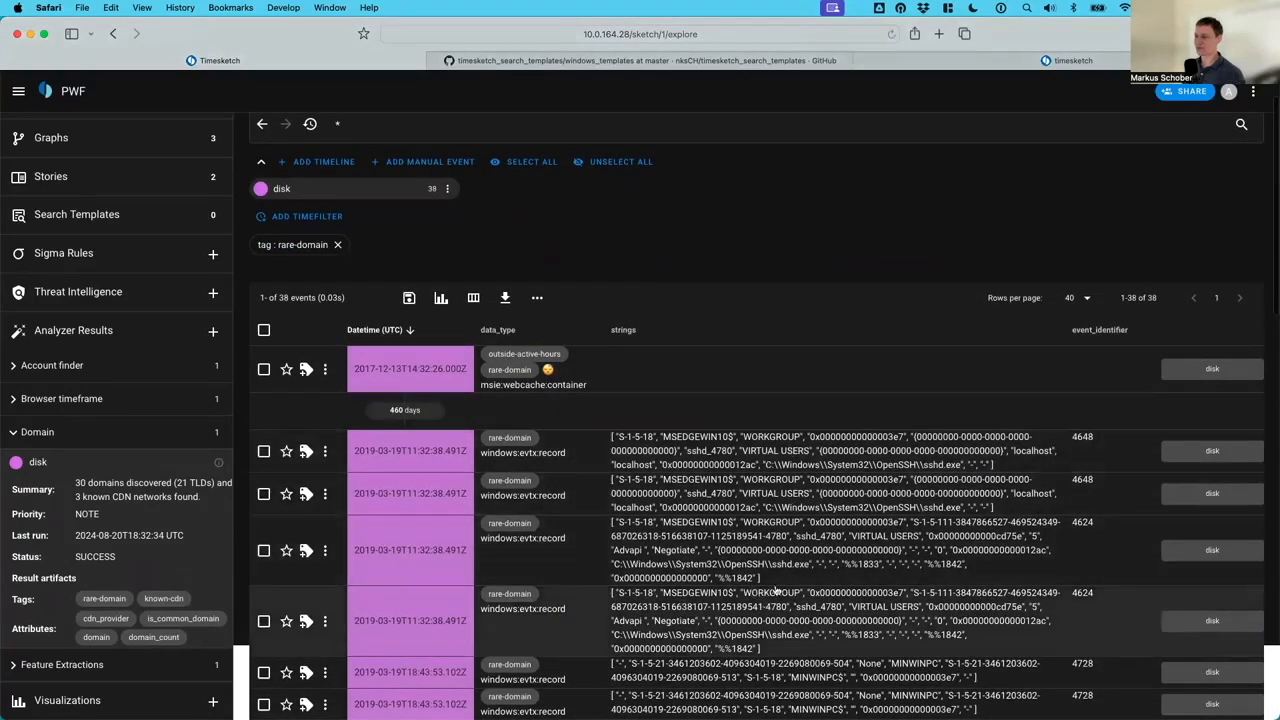
{"action": "scroll", "coordinate": [777, 586], "scroll_direction": "down", "scroll_amount": 3}
{"action": "scroll", "coordinate": [770, 570], "scroll_direction": "down", "scroll_amount": 5}
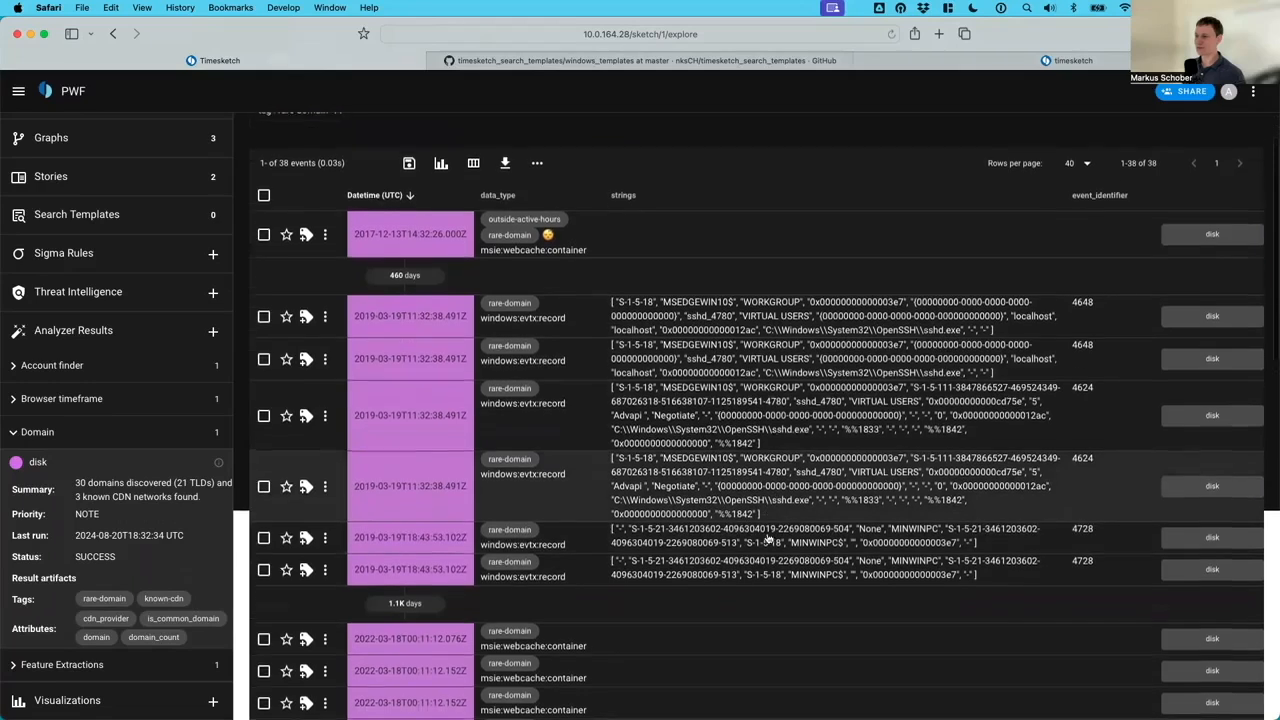
- Expand the 2022-03-18T00:11:12.076Z msie:webcache:container event, highlight the URL in its message, and review the remaining attributes
{"action": "left_click", "coordinate": [659, 528]}
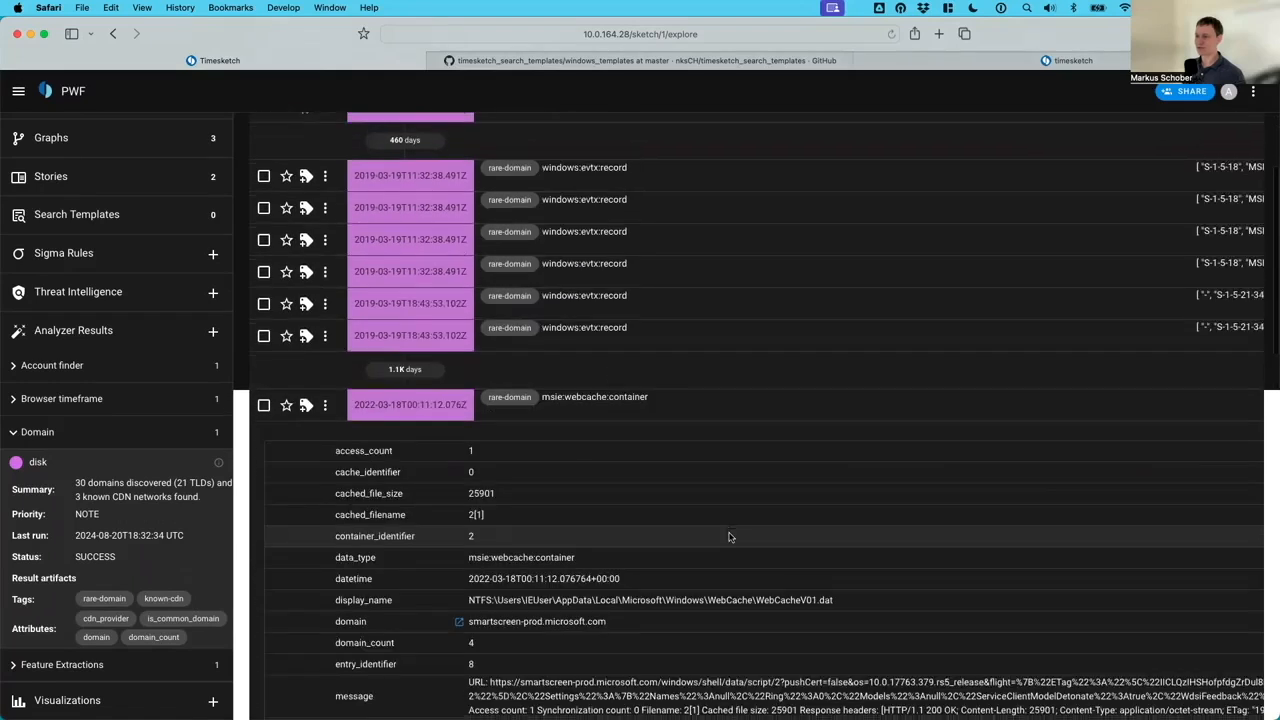
{"action": "scroll", "coordinate": [733, 537], "scroll_direction": "down", "scroll_amount": 3}
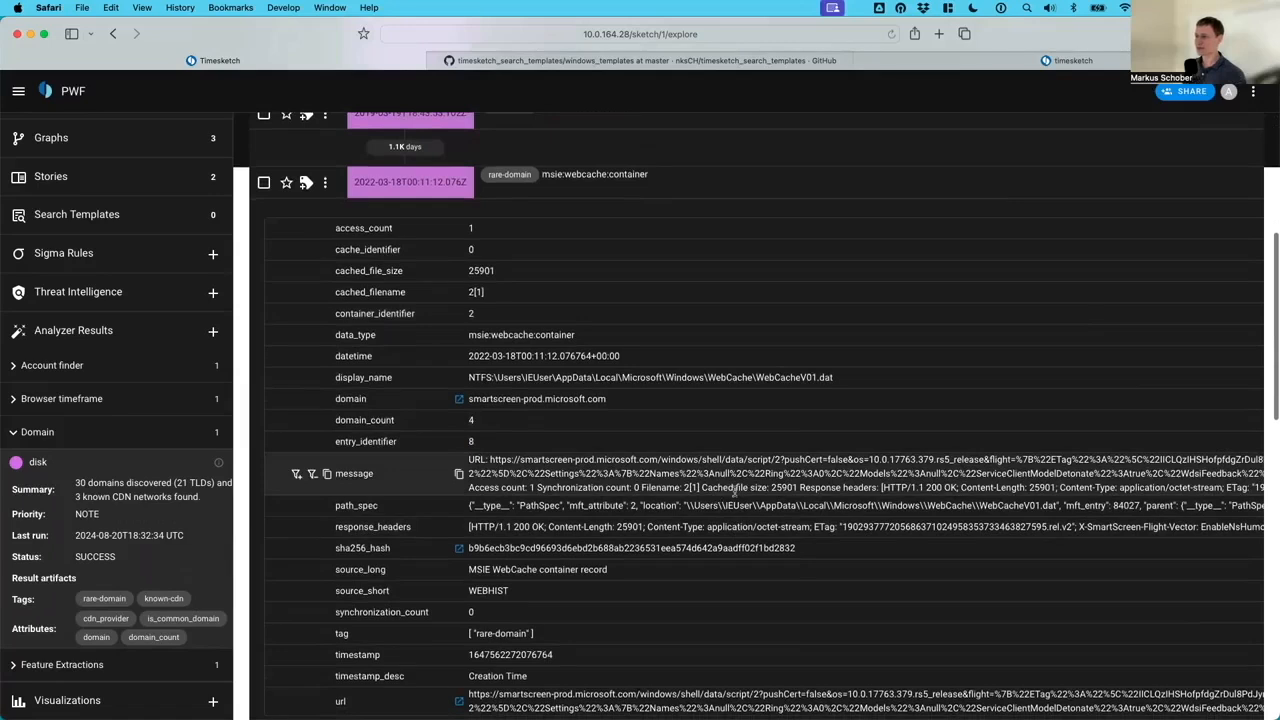
{"action": "scroll", "coordinate": [735, 490], "scroll_direction": "right", "scroll_amount": 2}
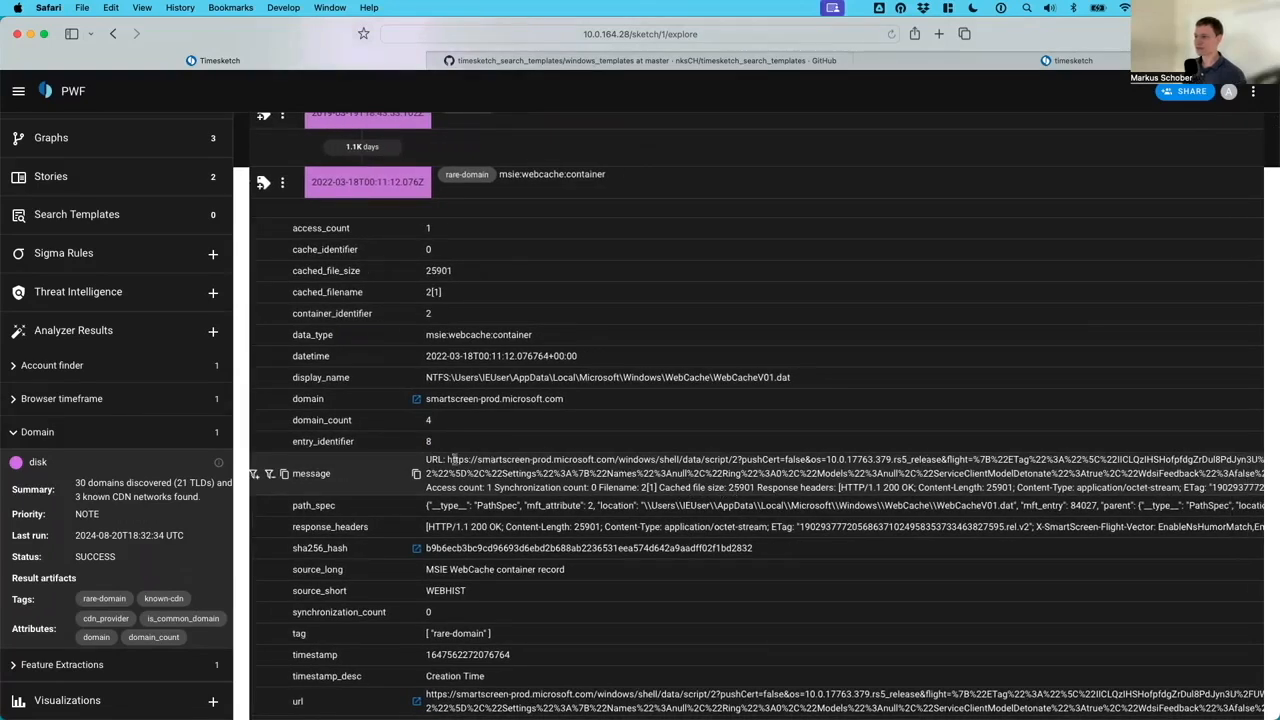
{"action": "left_click_drag", "start_coordinate": [474, 459], "coordinate": [778, 462]}
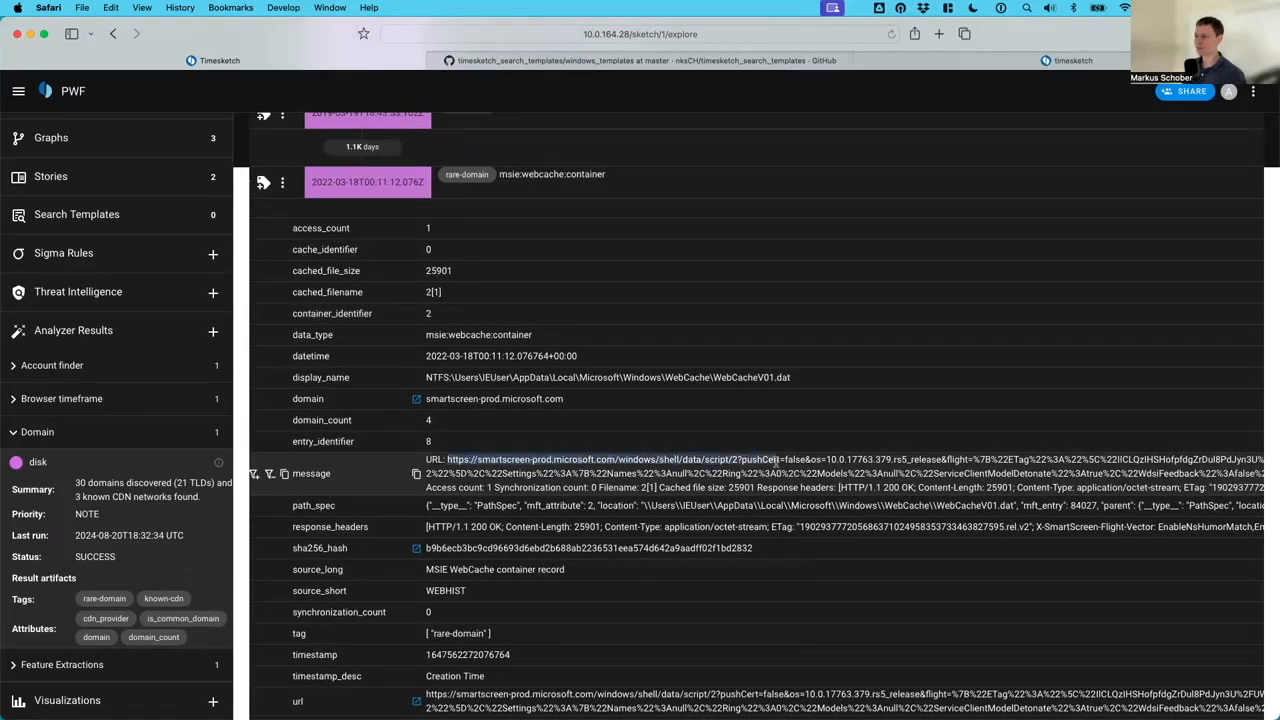
{"action": "scroll", "coordinate": [700, 520], "scroll_direction": "left", "scroll_amount": 1}
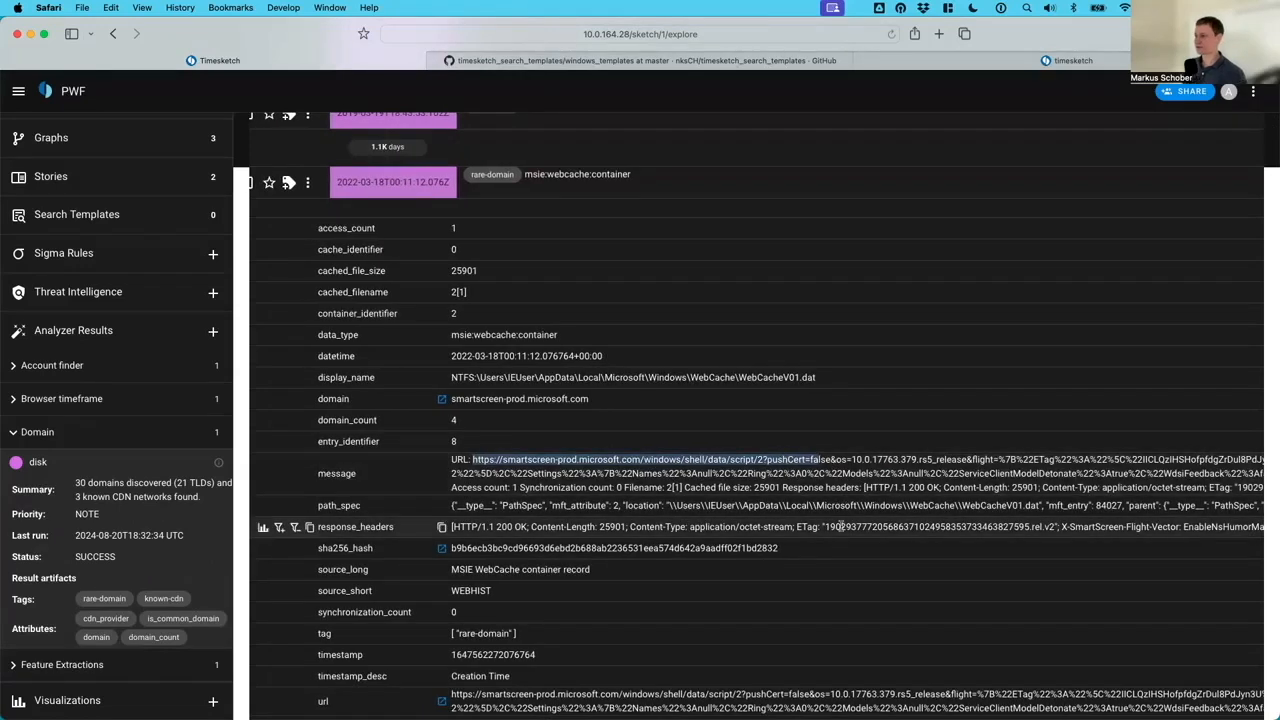
{"action": "scroll", "coordinate": [520, 540], "scroll_direction": "down", "scroll_amount": 1}
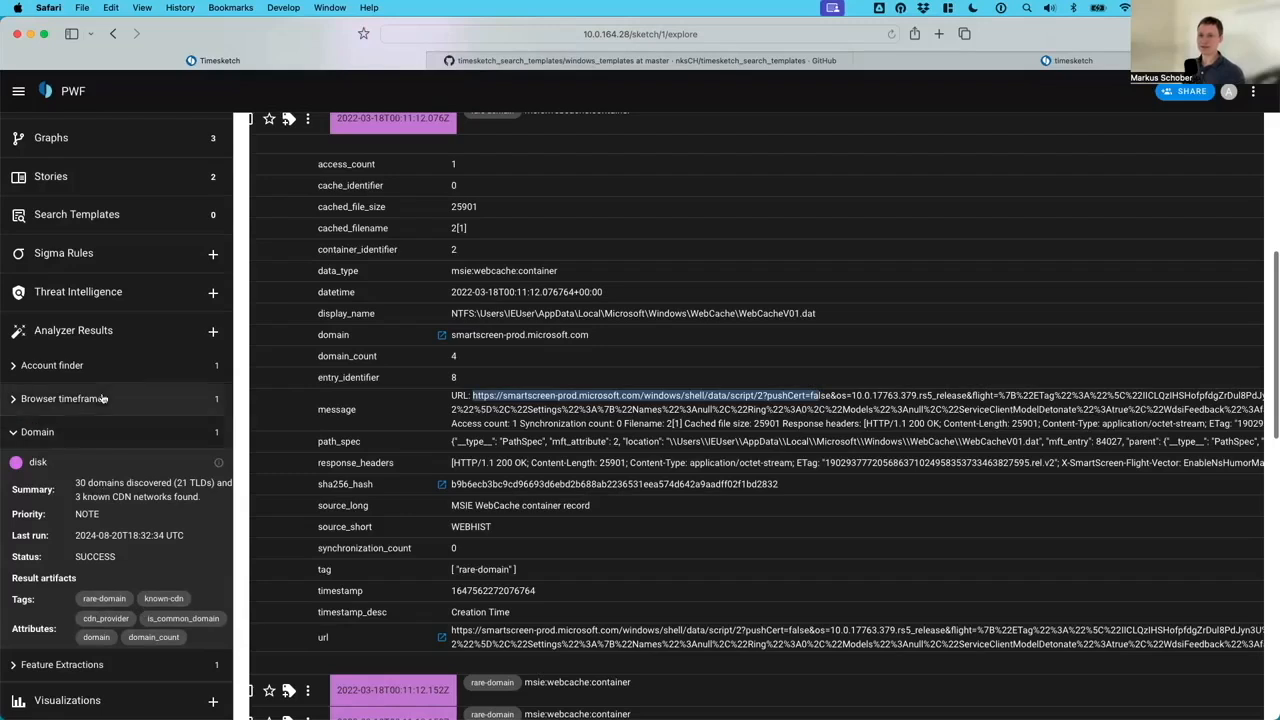
- Collapse the Domain analyzer result, look into and collapse Feature Extractions, and remove the rare-domain tag filter
{"action": "left_click", "coordinate": [61, 433]}
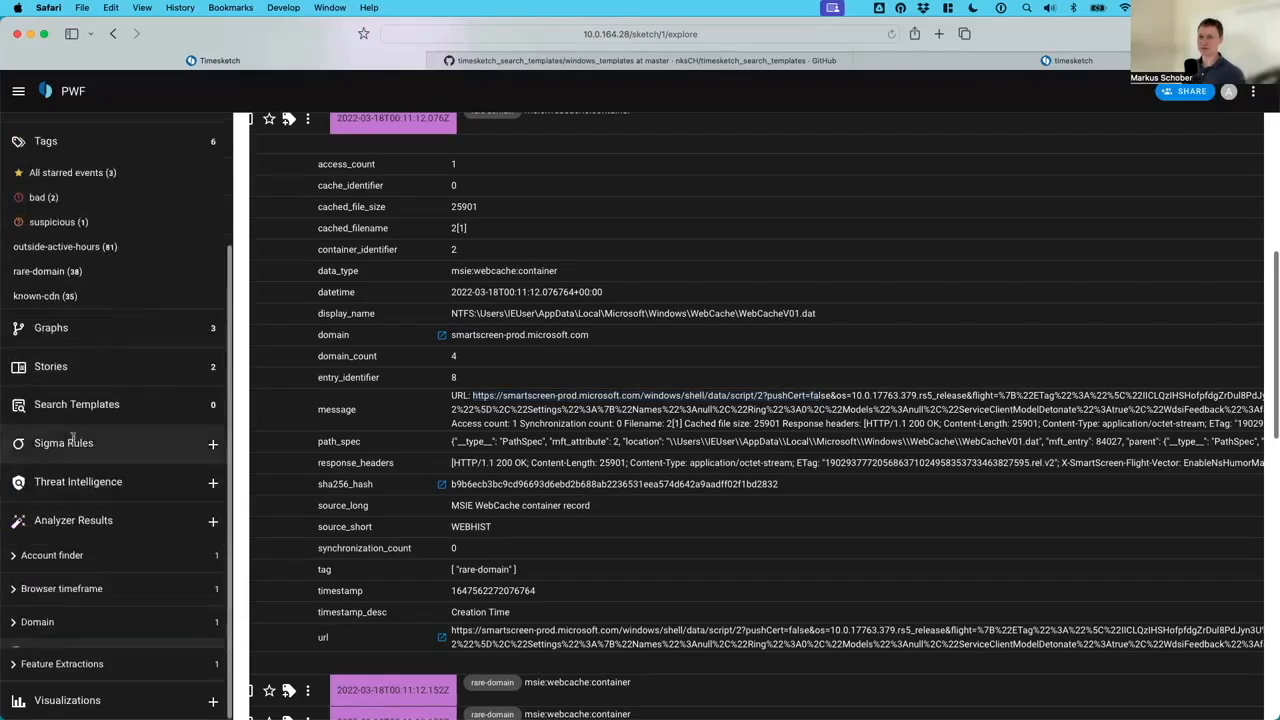
{"action": "left_click", "coordinate": [112, 664]}
{"action": "scroll", "coordinate": [112, 640], "scroll_direction": "down", "scroll_amount": 1}
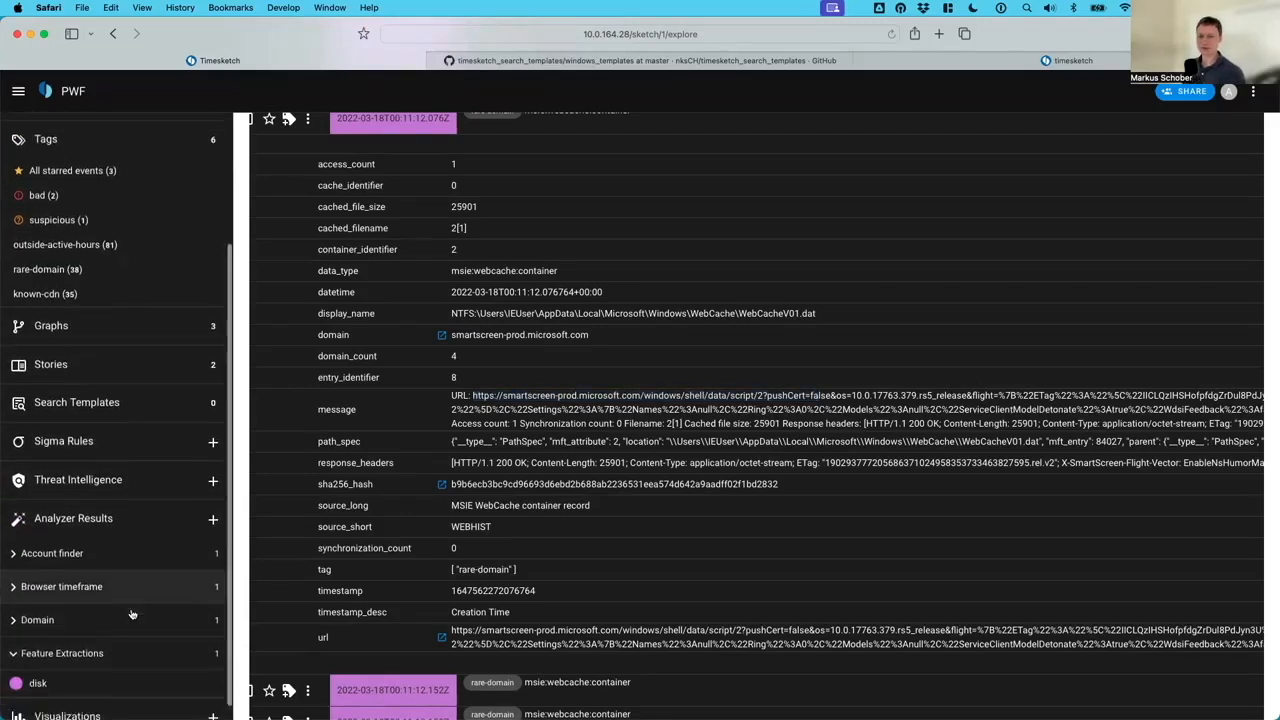
{"action": "left_click", "coordinate": [113, 637]}
{"action": "scroll", "coordinate": [120, 640], "scroll_direction": "up", "scroll_amount": 5}
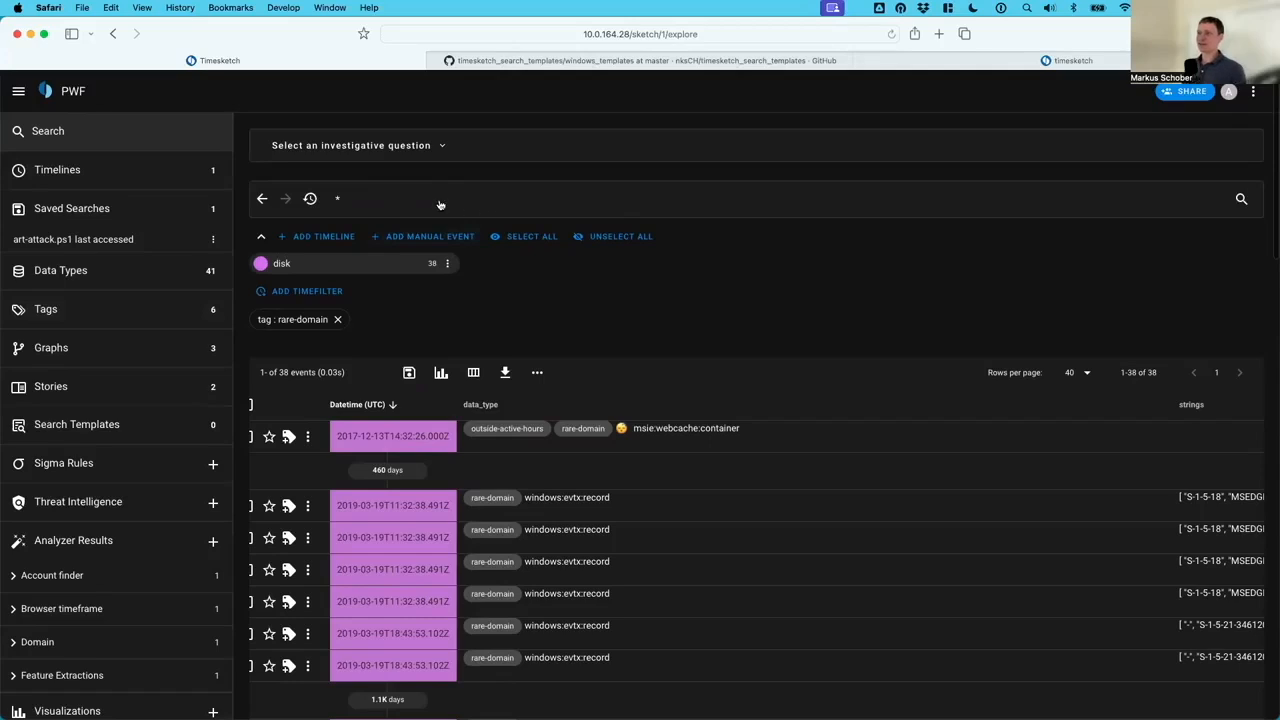
{"action": "left_click", "coordinate": [337, 319]}
- Switch to the windows_templates file on GitHub and select the Windows Logon (Type 3 / Remote) query from windows:evtx:record through LogonType 3
{"action": "left_click", "coordinate": [630, 62]}
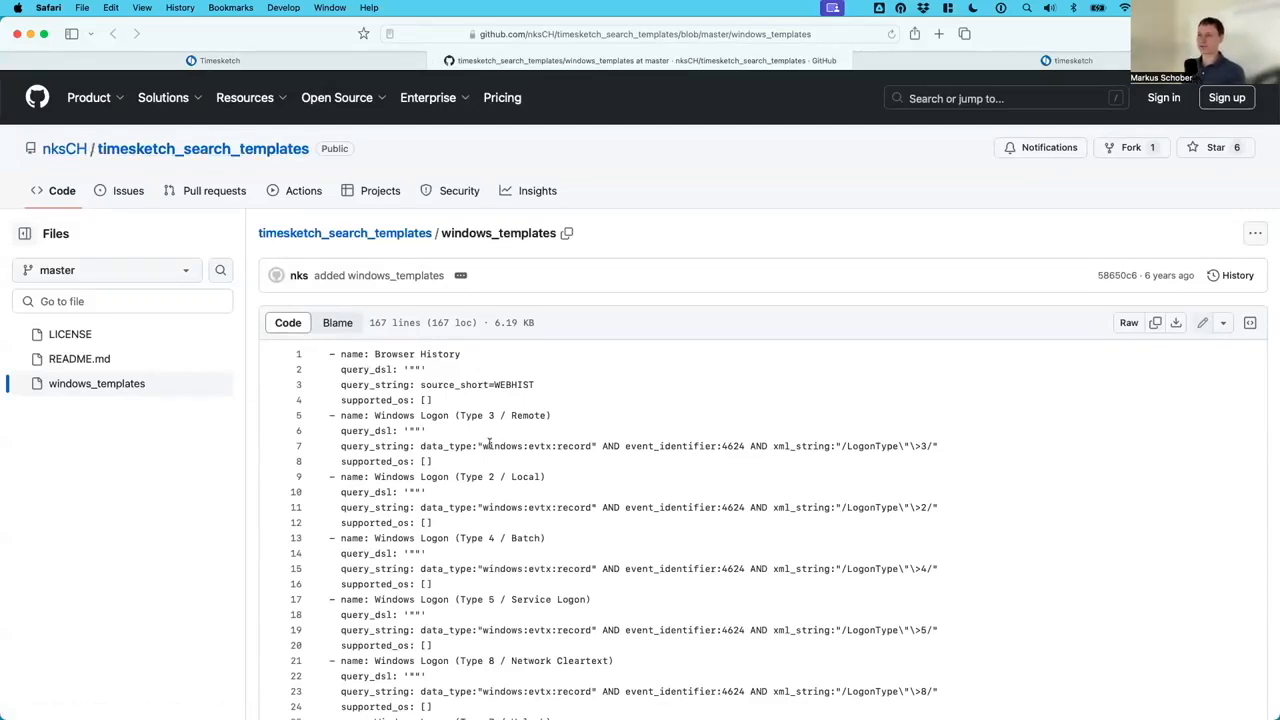
{"action": "scroll", "coordinate": [461, 385], "scroll_direction": "down", "scroll_amount": 2}
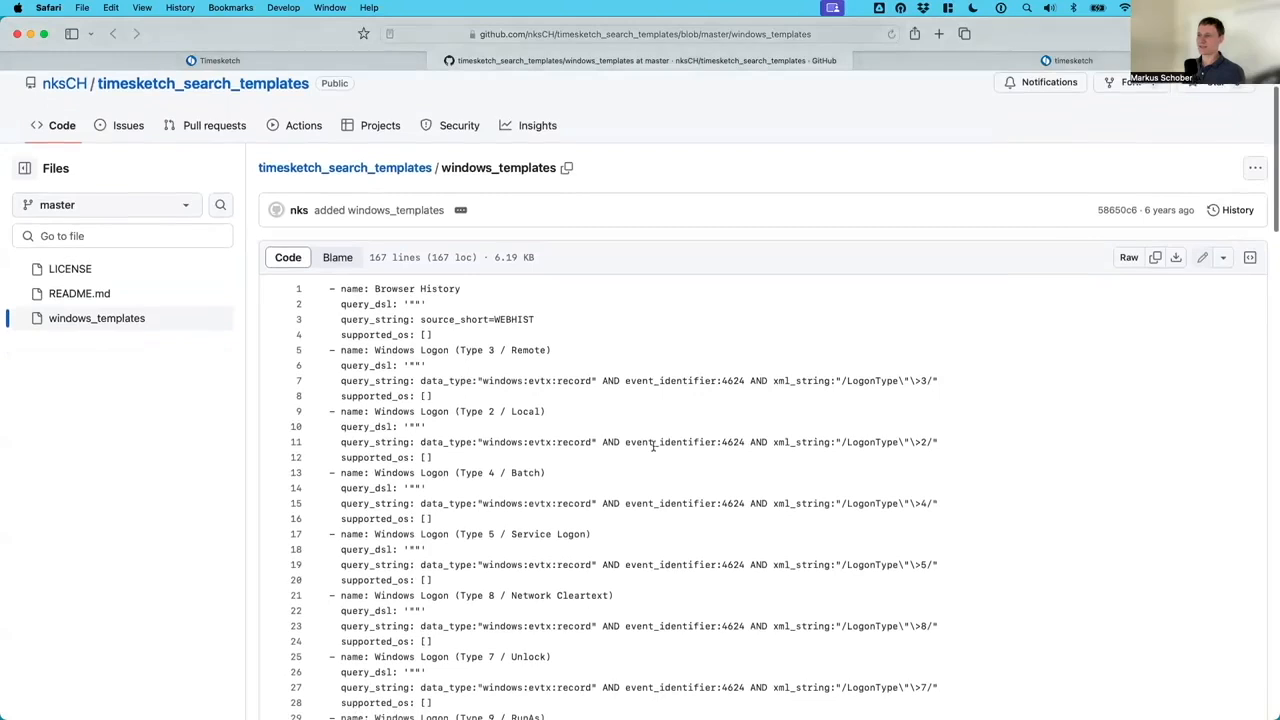
{"action": "scroll", "coordinate": [651, 446], "scroll_direction": "down", "scroll_amount": 1}
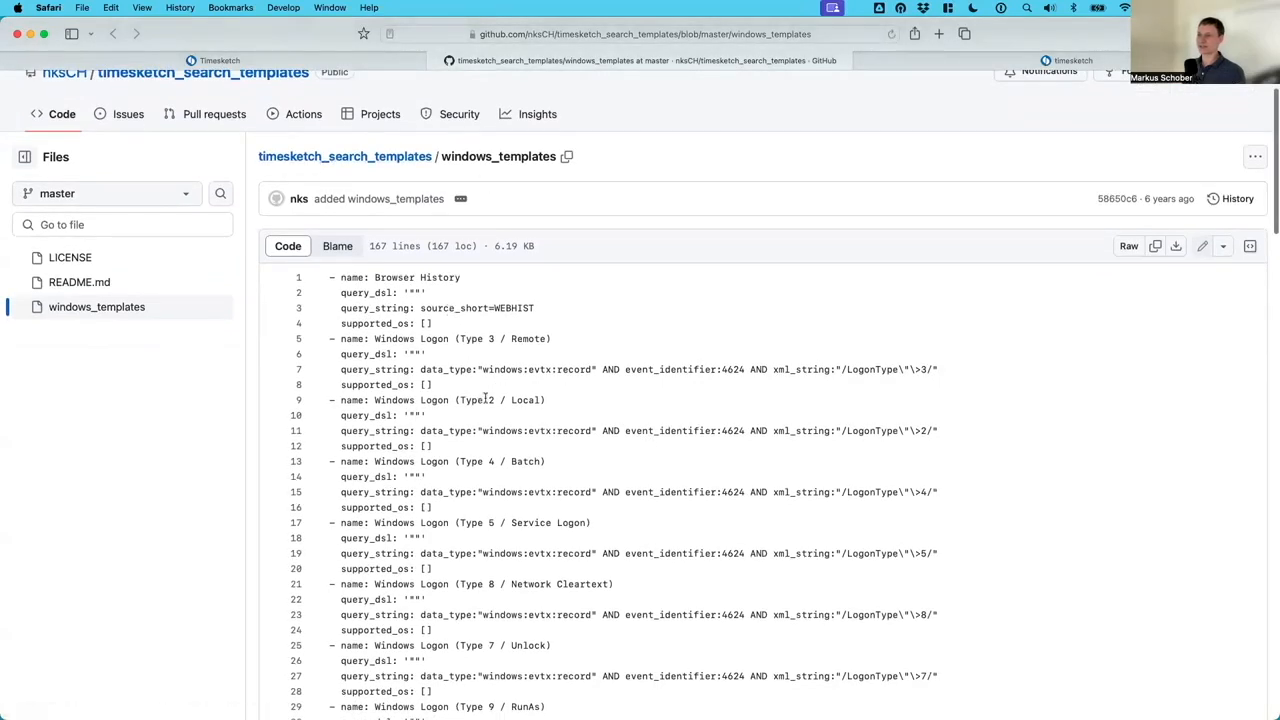
{"action": "left_click_drag", "start_coordinate": [481, 369], "coordinate": [612, 372]}
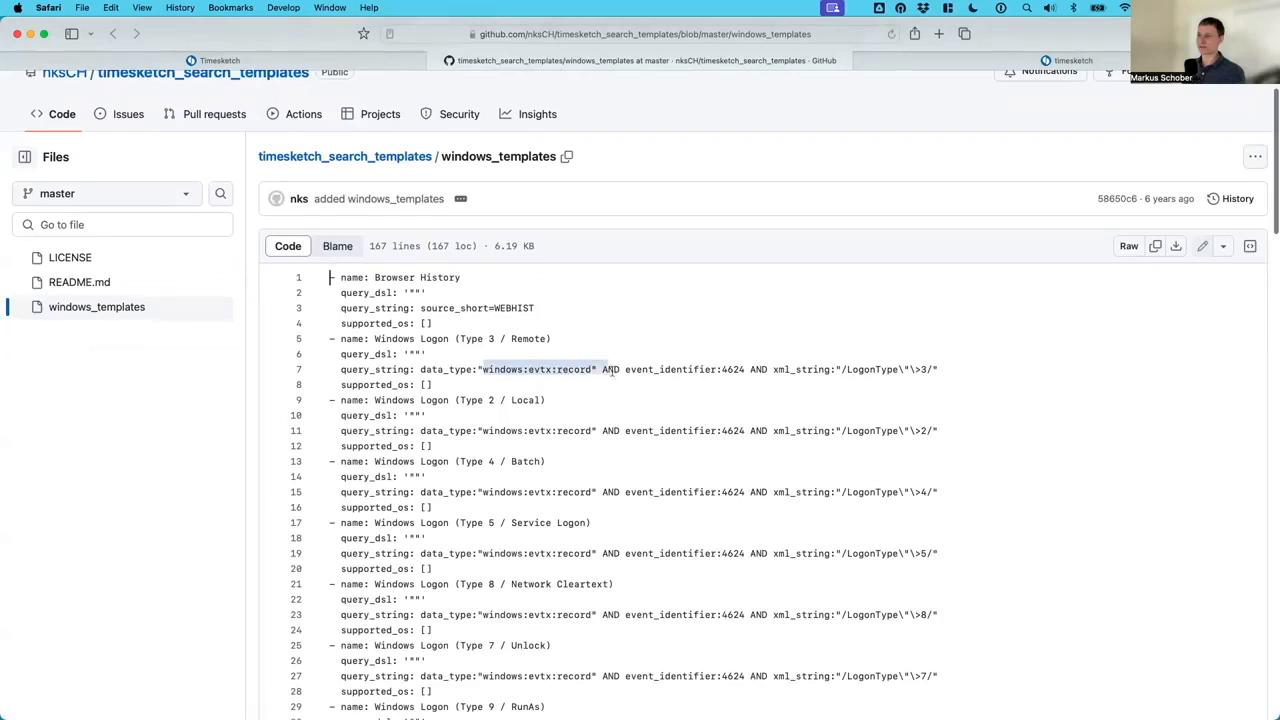
{"action": "scroll", "coordinate": [555, 401], "scroll_direction": "down", "scroll_amount": 1}
{"action": "left_click", "coordinate": [557, 403]}
{"action": "left_click_drag", "start_coordinate": [481, 358], "coordinate": [569, 362]}
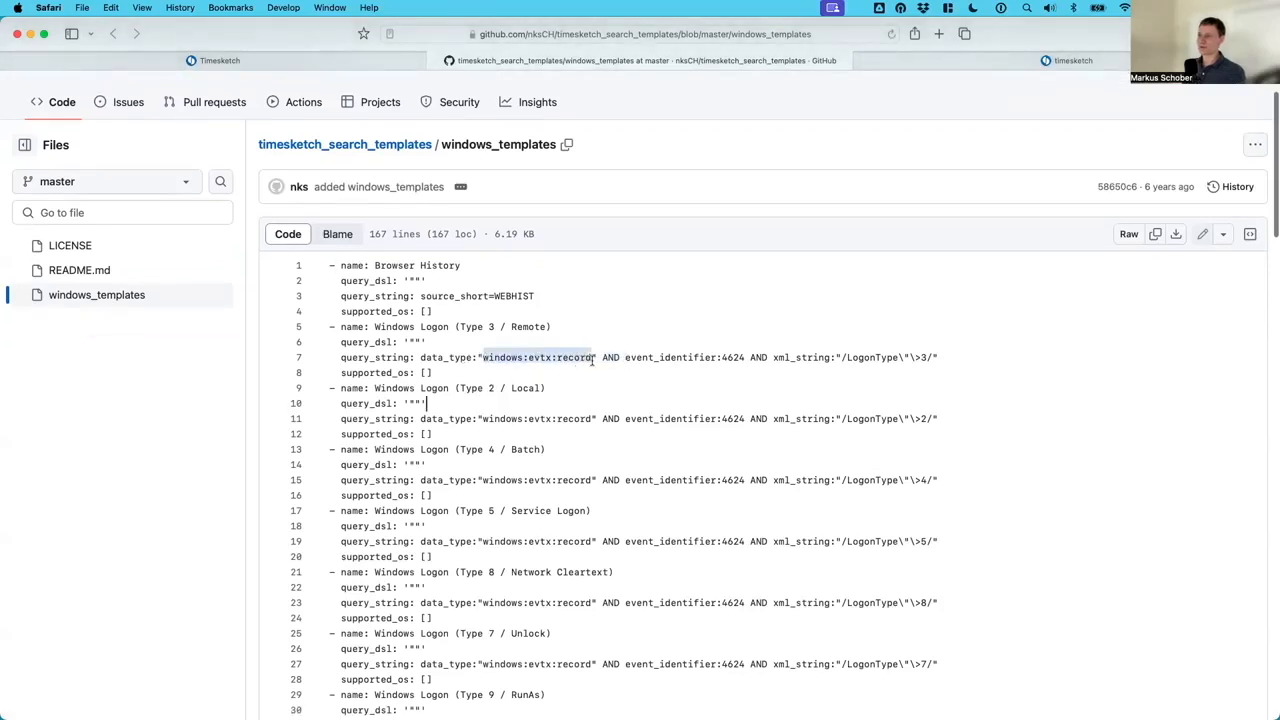
{"action": "left_click_drag", "start_coordinate": [592, 360], "coordinate": [914, 362]}
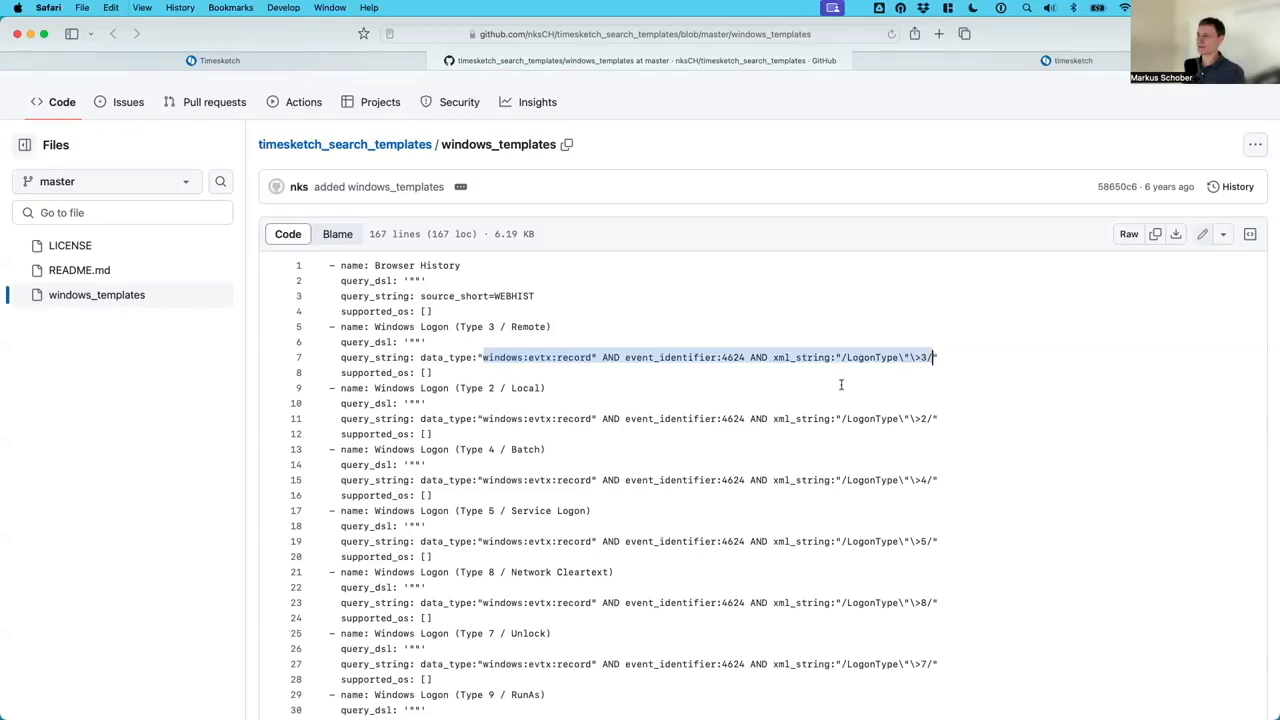
- Switch to Timesketch and try to search the sketch for "windows:evtx:record" AND event_identifier:4624 AND xml_string:"/LogonType\"\>3/, adding the missing opening quotation mark
{"action": "left_click", "coordinate": [294, 58]}
{"action": "left_click", "coordinate": [447, 199]}
{"action": "key", "text": "ctrl+a"}
{"action": "type", "text": "windows:evtx:record\" AND event_identifier:4624 AND xml_string:\"/LogonType\\\"\\>3/"}
{"action": "key", "text": "Return"}
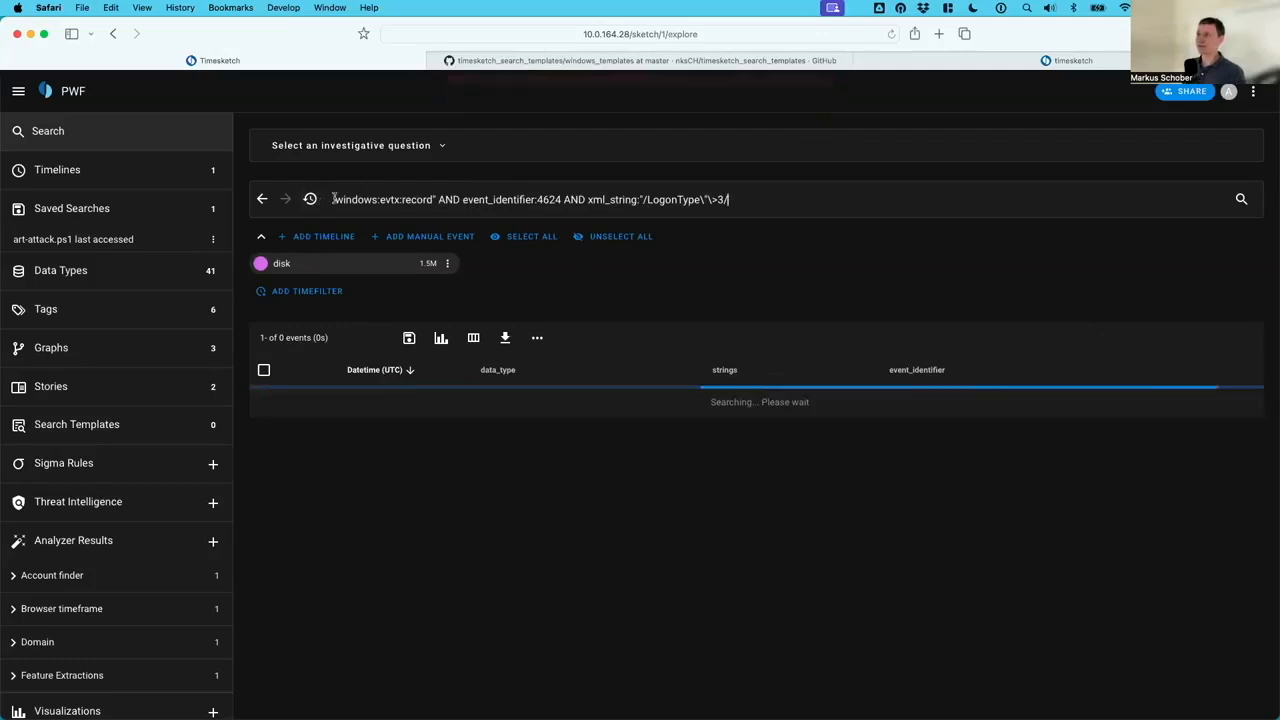
{"action": "left_click", "coordinate": [335, 199]}
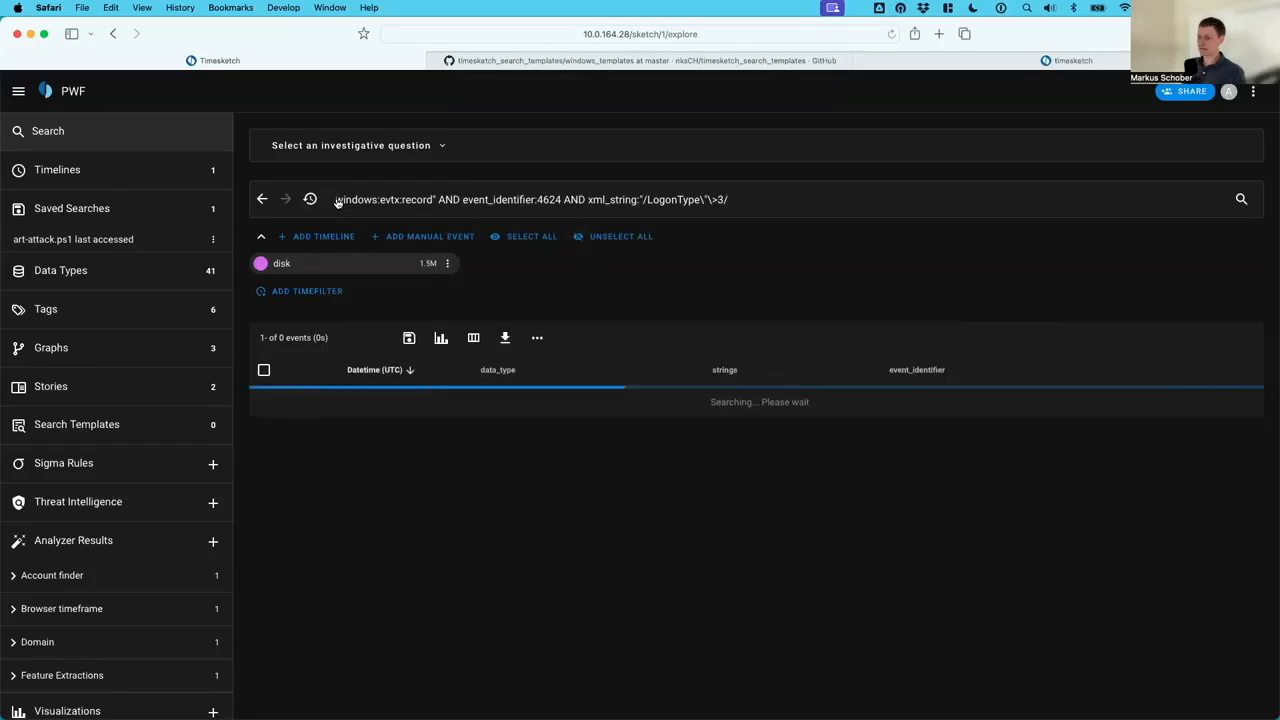
{"action": "type", "text": "\""}
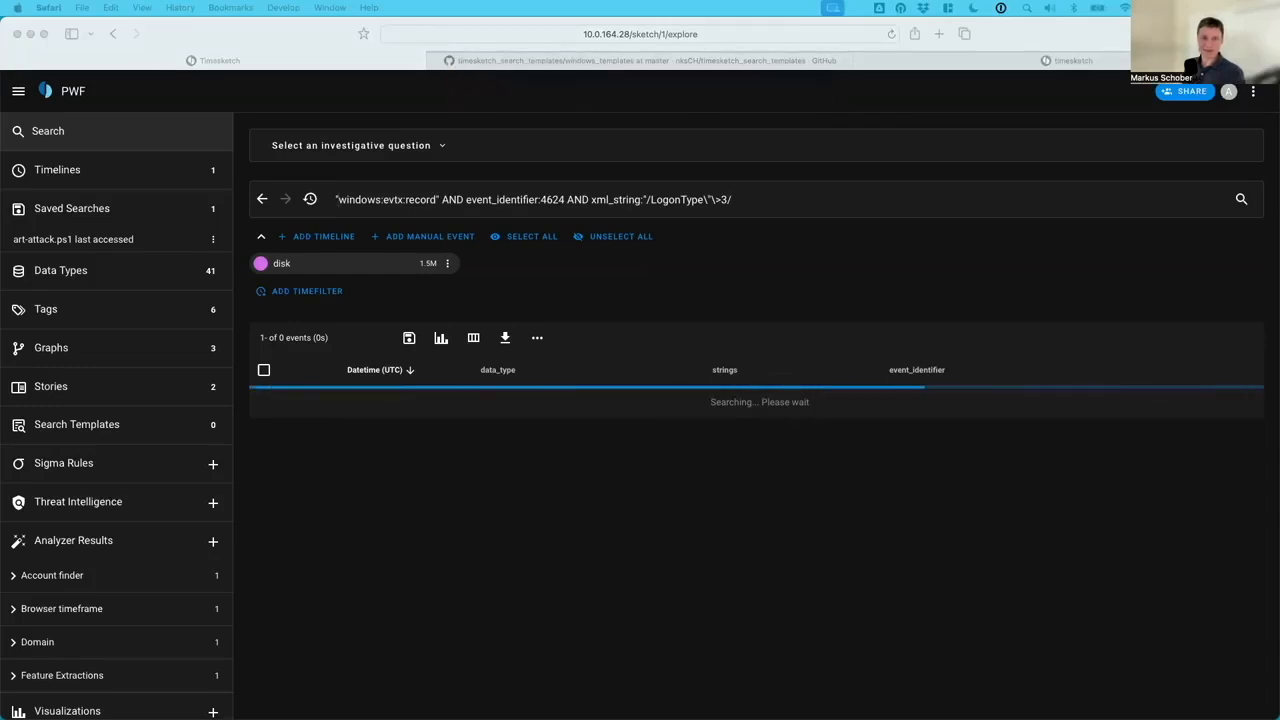
- Reload the sketch and search it for data_type:"windows:registry:key_value" AND timestamp_desc:"Content Modification Time" AND *atomic*
{"action": "triple_click", "coordinate": [447, 199]}
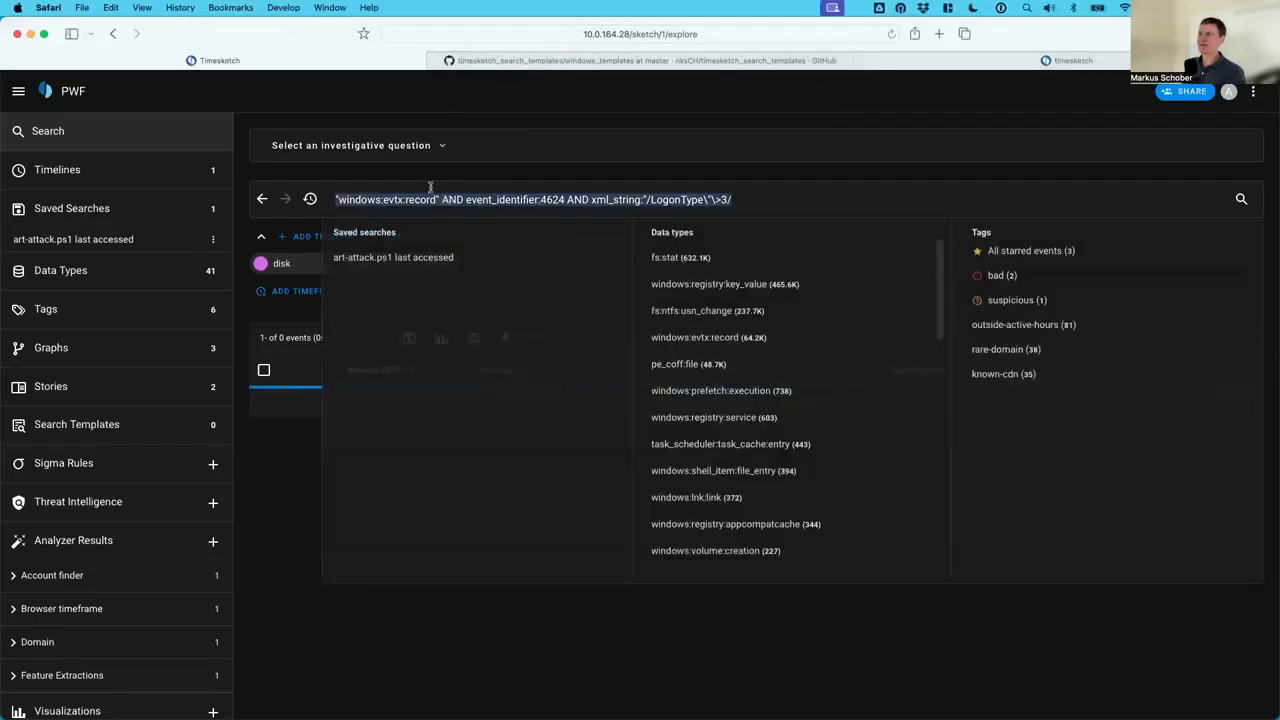
{"action": "left_click", "coordinate": [889, 36]}
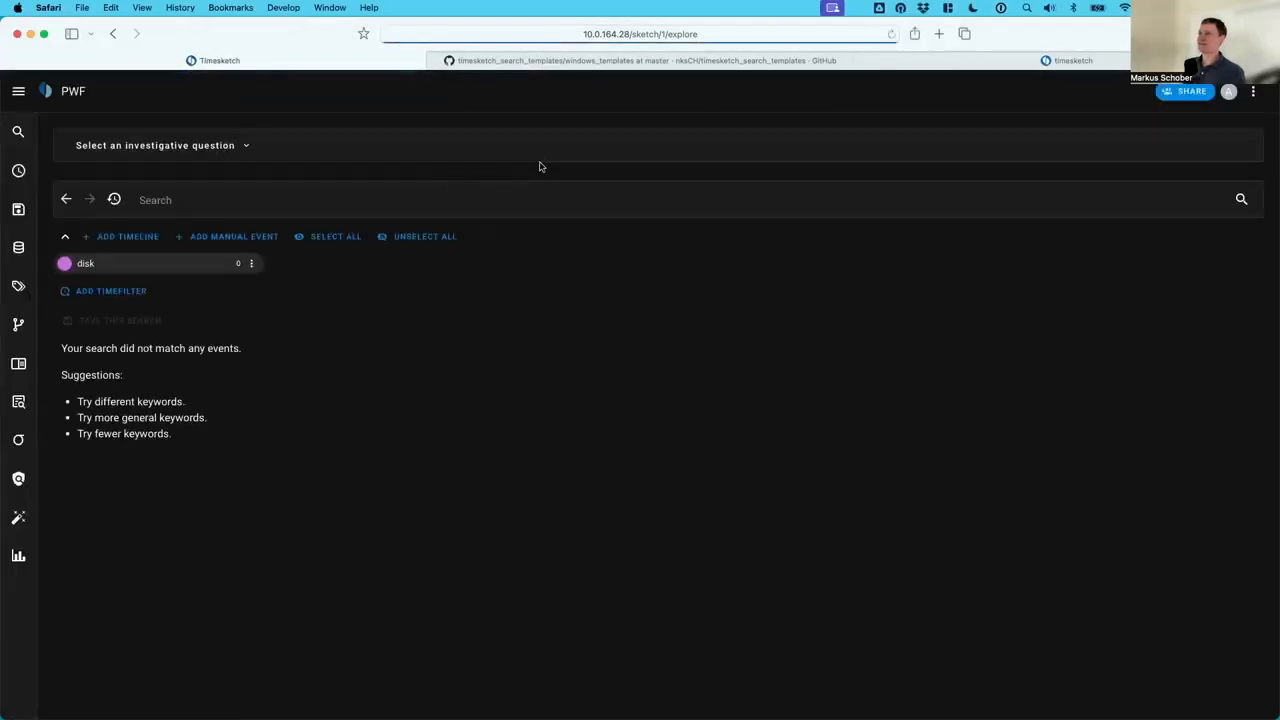
{"action": "type", "text": "data_type:\"windows:registry:key_value\" AND timestamp_desc:\"Content Modification Time\" AND *atomic*"}
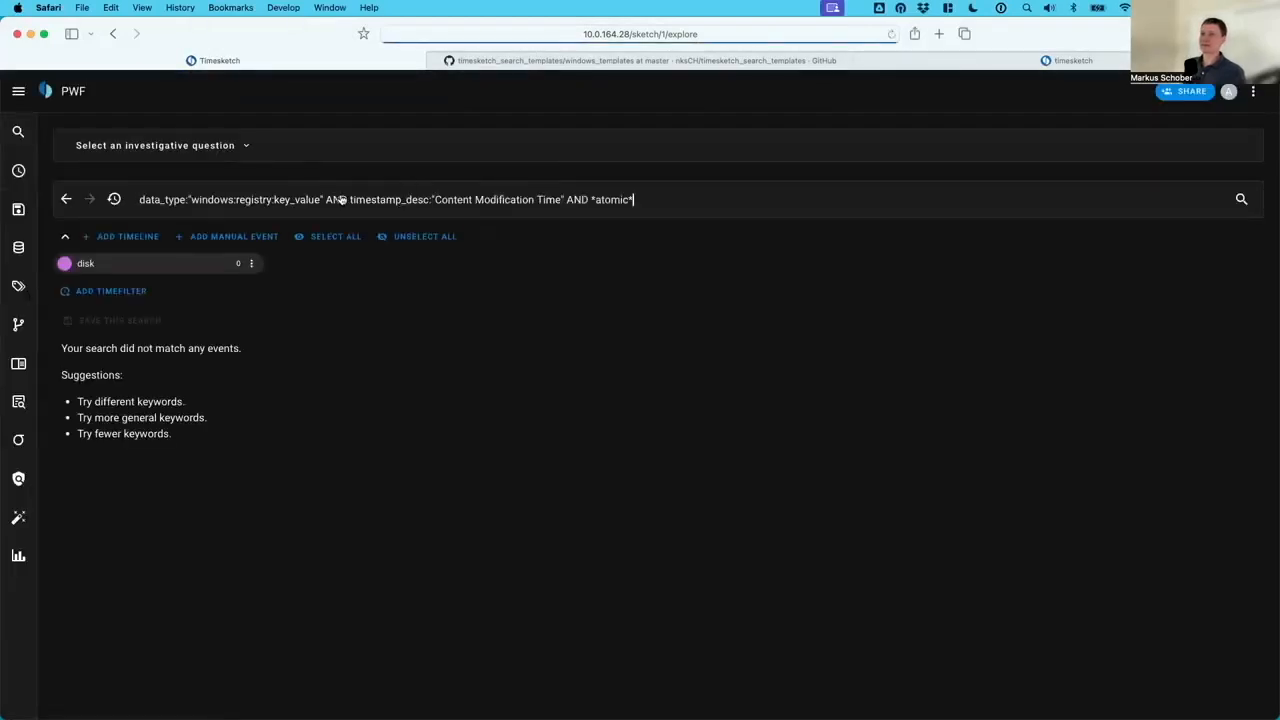
{"action": "key", "text": "Return"}
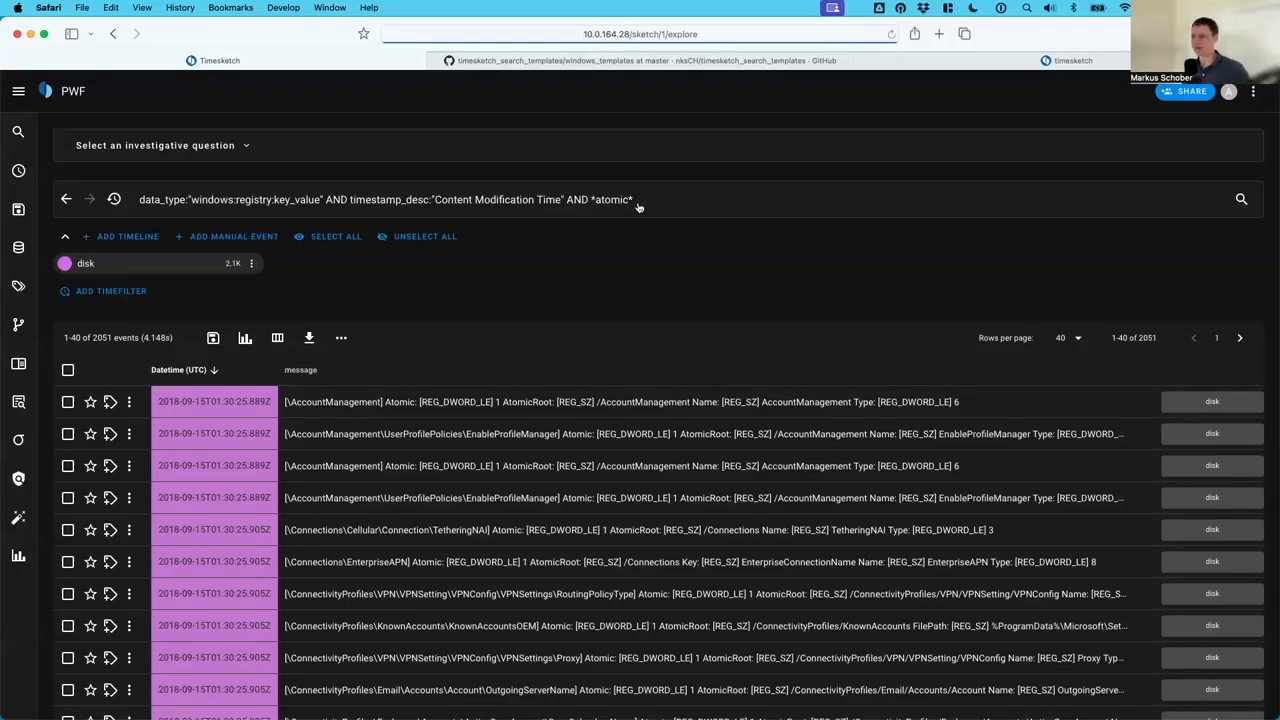
{"action": "scroll", "coordinate": [734, 391], "scroll_direction": "down", "scroll_amount": 1}
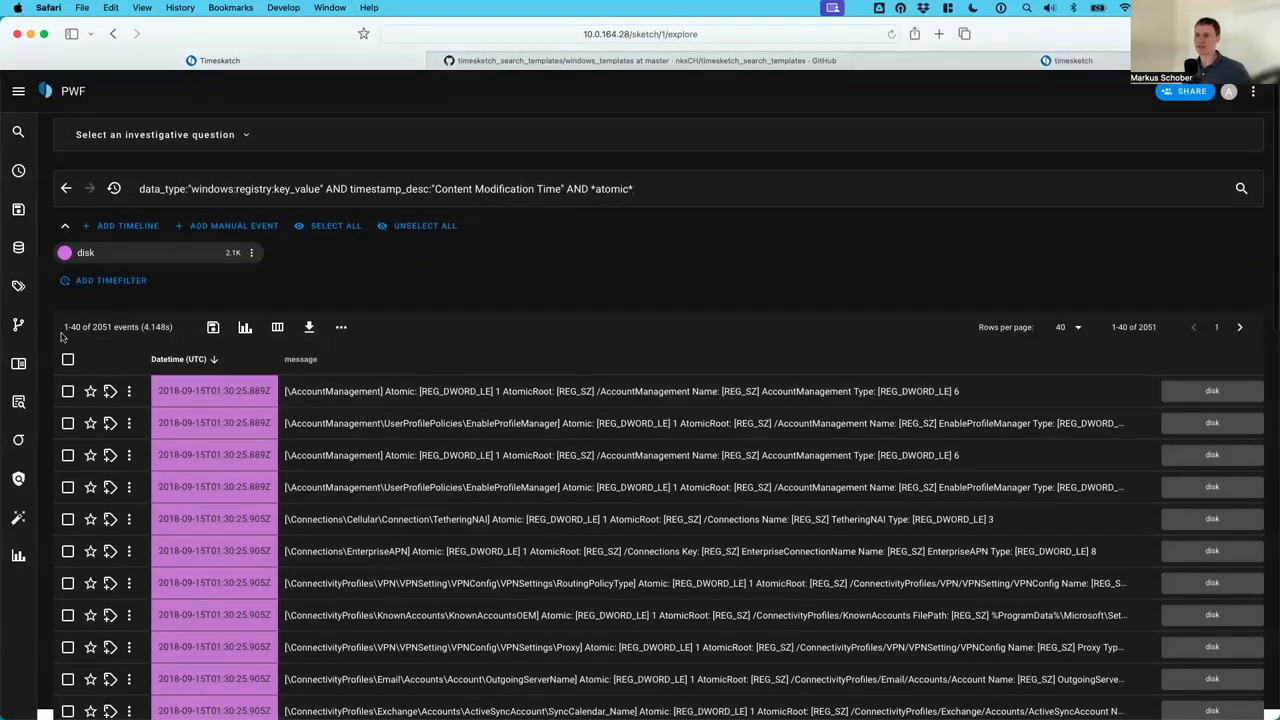
{"action": "scroll", "coordinate": [95, 340], "scroll_direction": "up", "scroll_amount": 1}
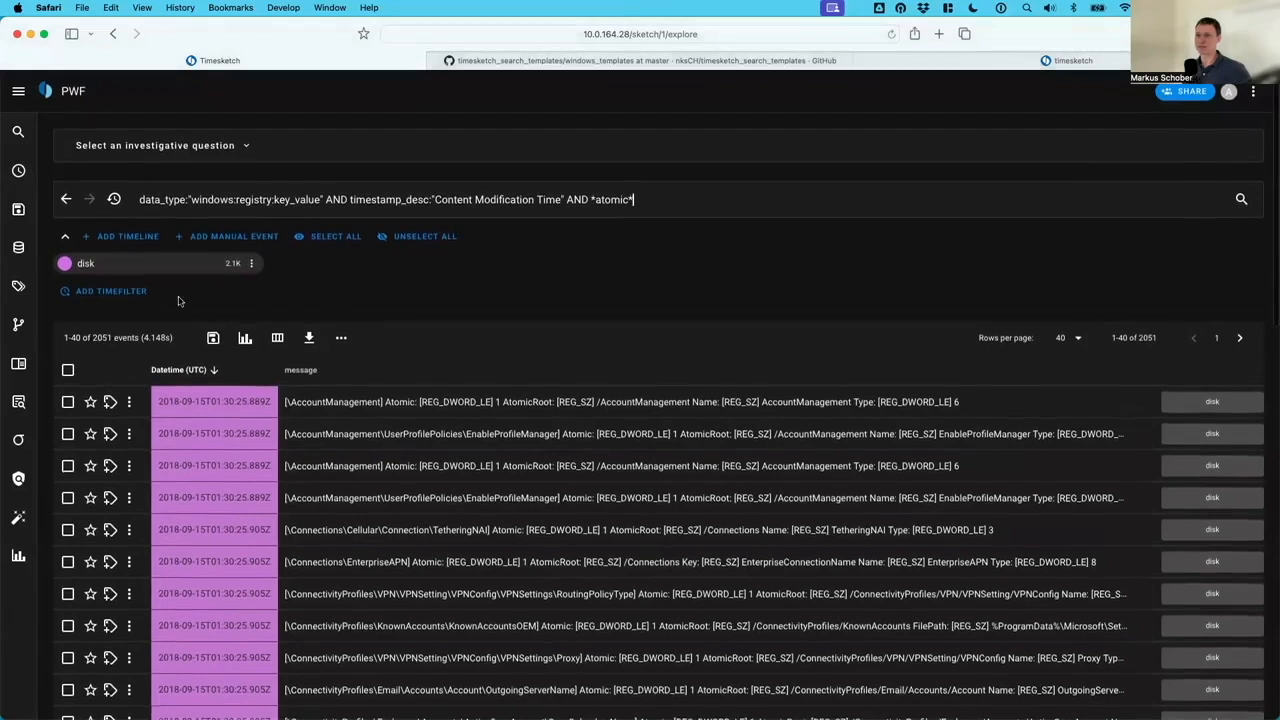
- Add a time filter to the search covering March 17 to March 19, 2022
{"action": "left_click", "coordinate": [106, 296]}
{"action": "left_click", "coordinate": [185, 381]}
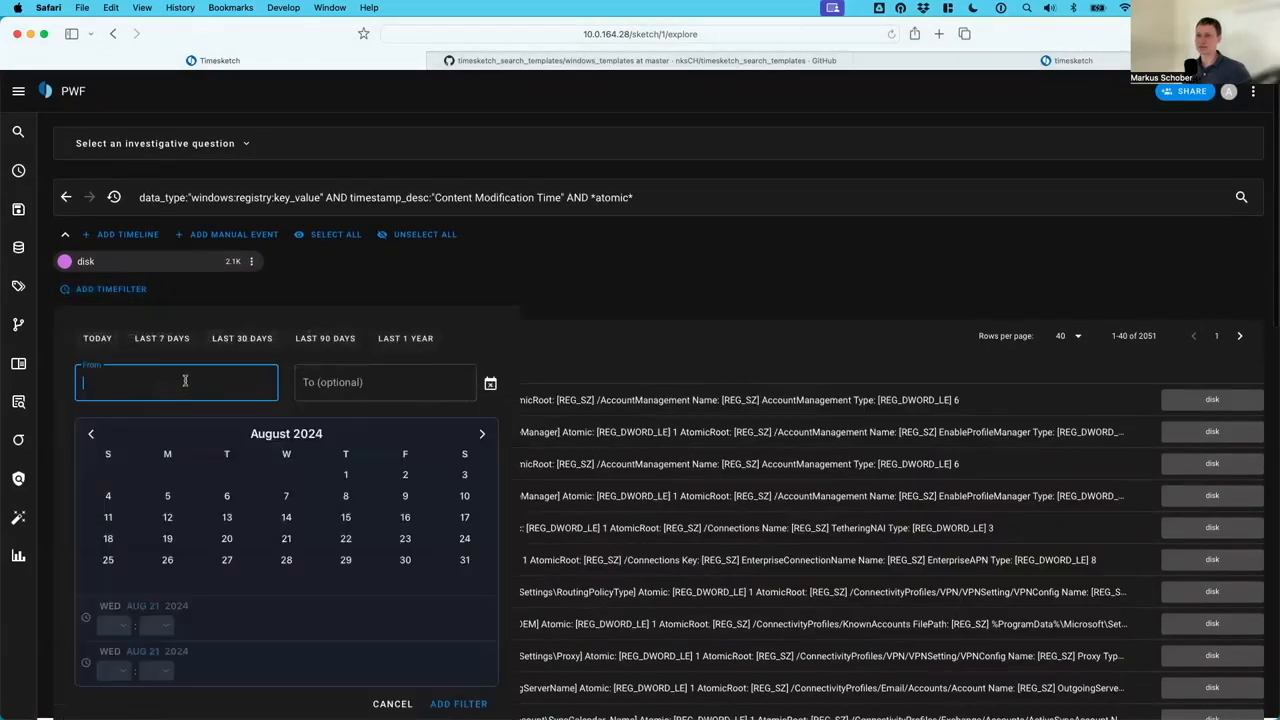
{"action": "left_click", "coordinate": [286, 433]}
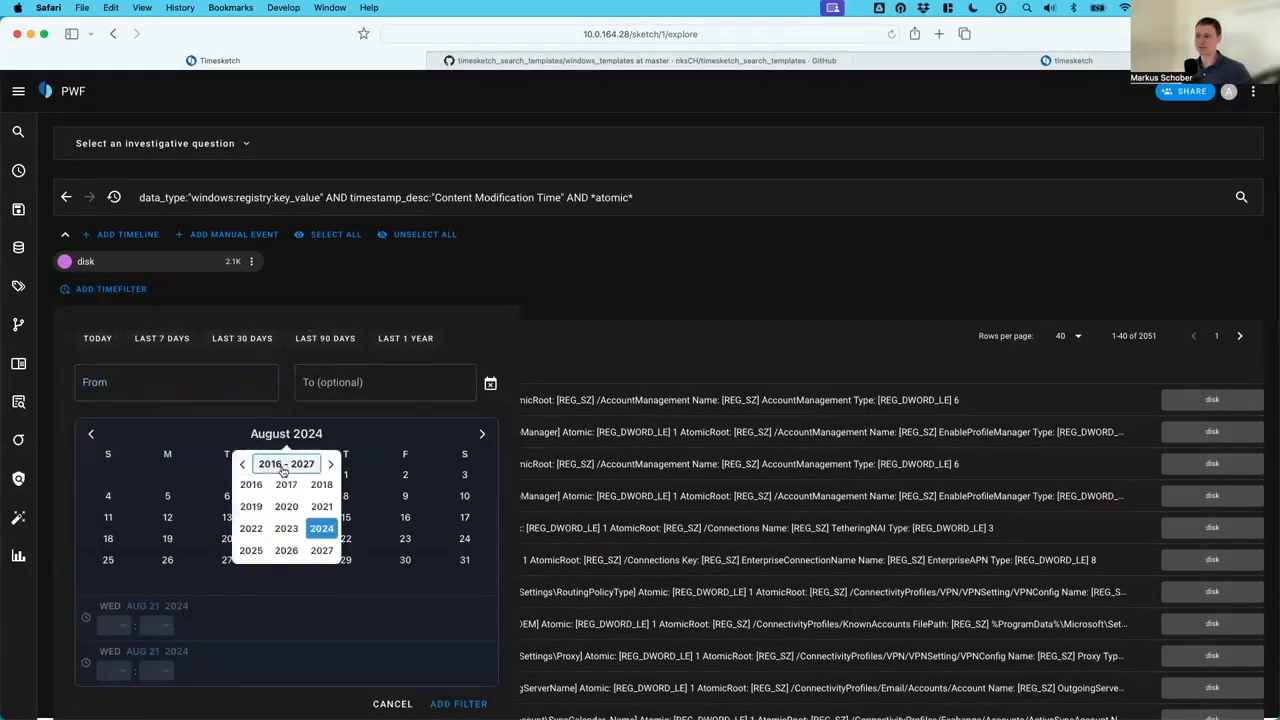
{"action": "left_click", "coordinate": [251, 528]}
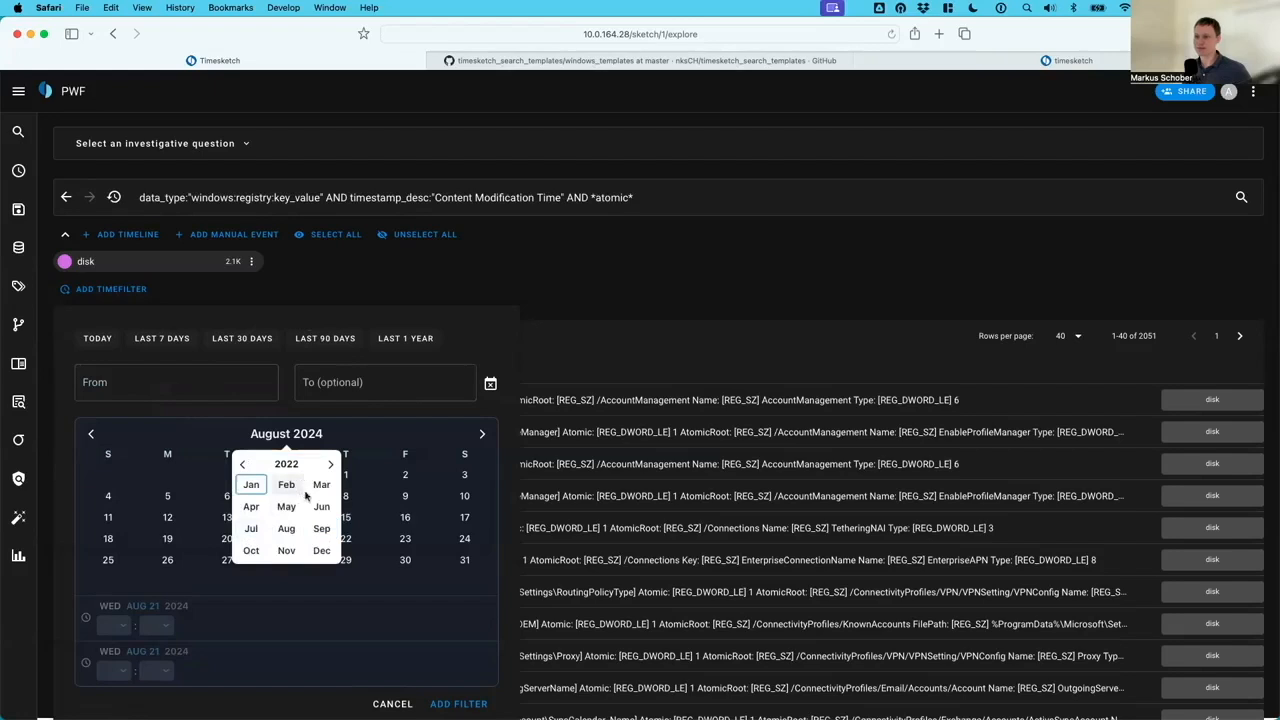
{"action": "left_click", "coordinate": [321, 484]}
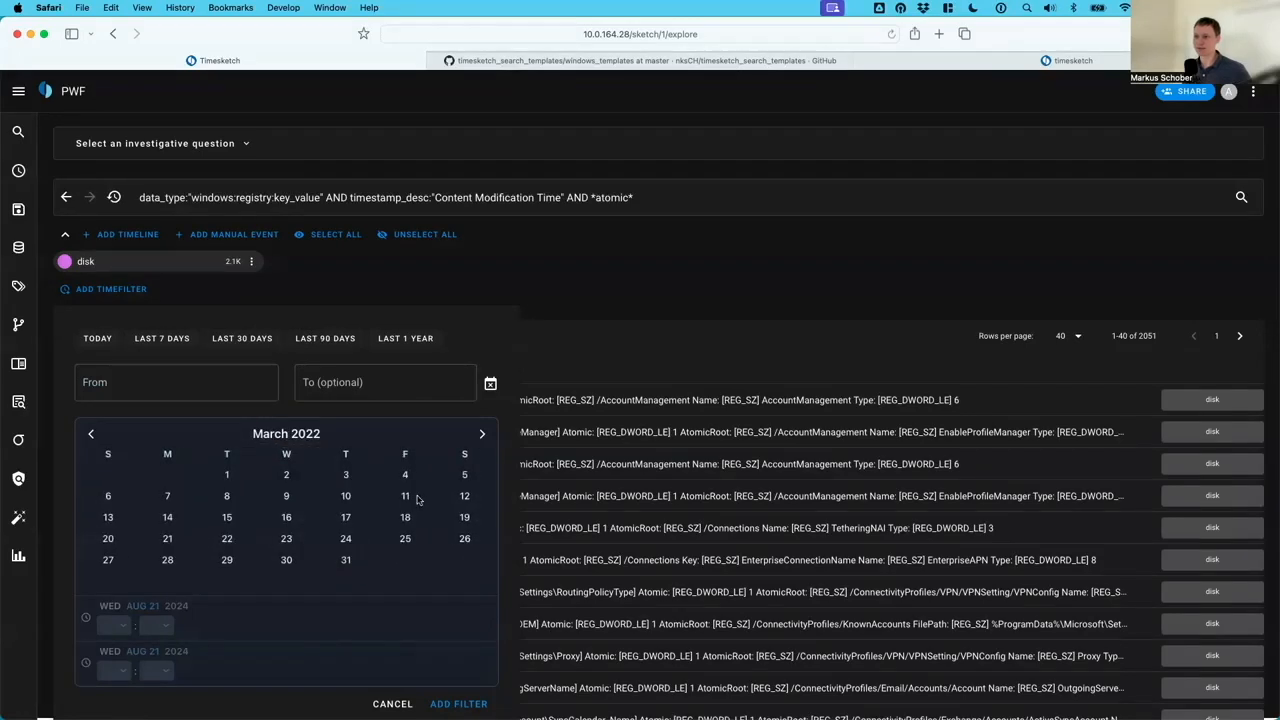
{"action": "left_click", "coordinate": [345, 517]}
{"action": "left_click", "coordinate": [464, 517]}
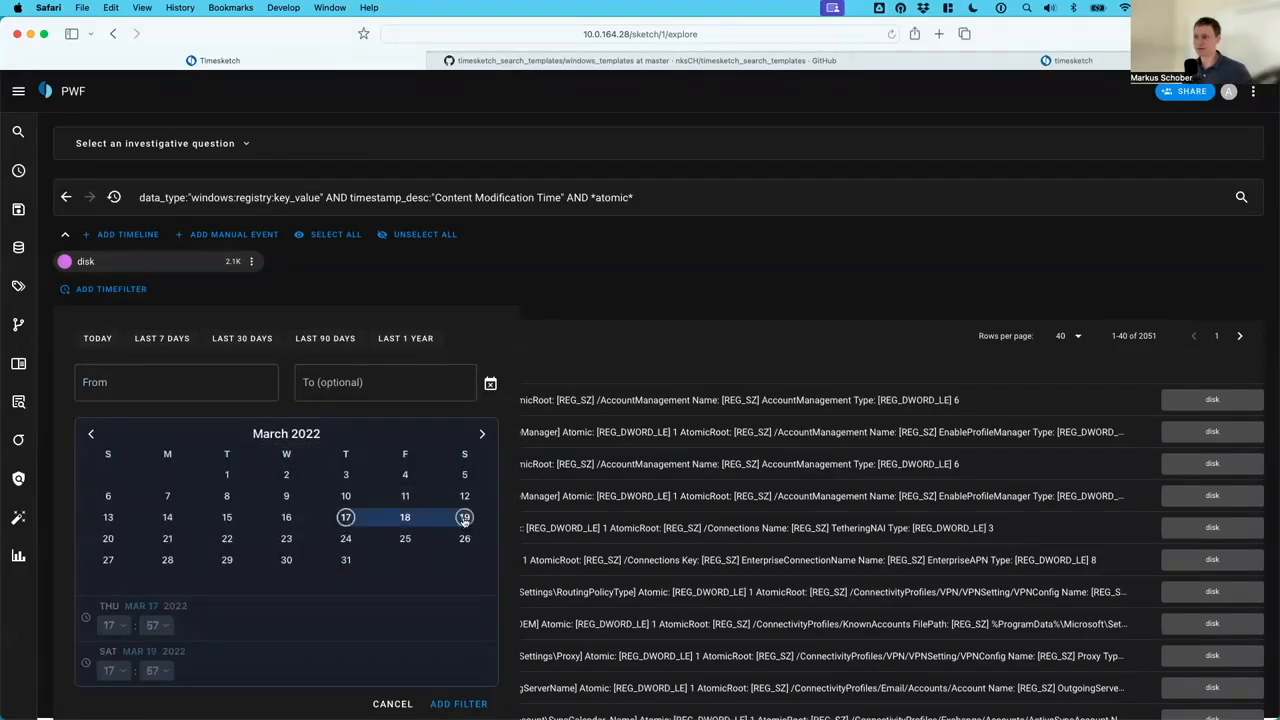
{"action": "left_click", "coordinate": [458, 703]}
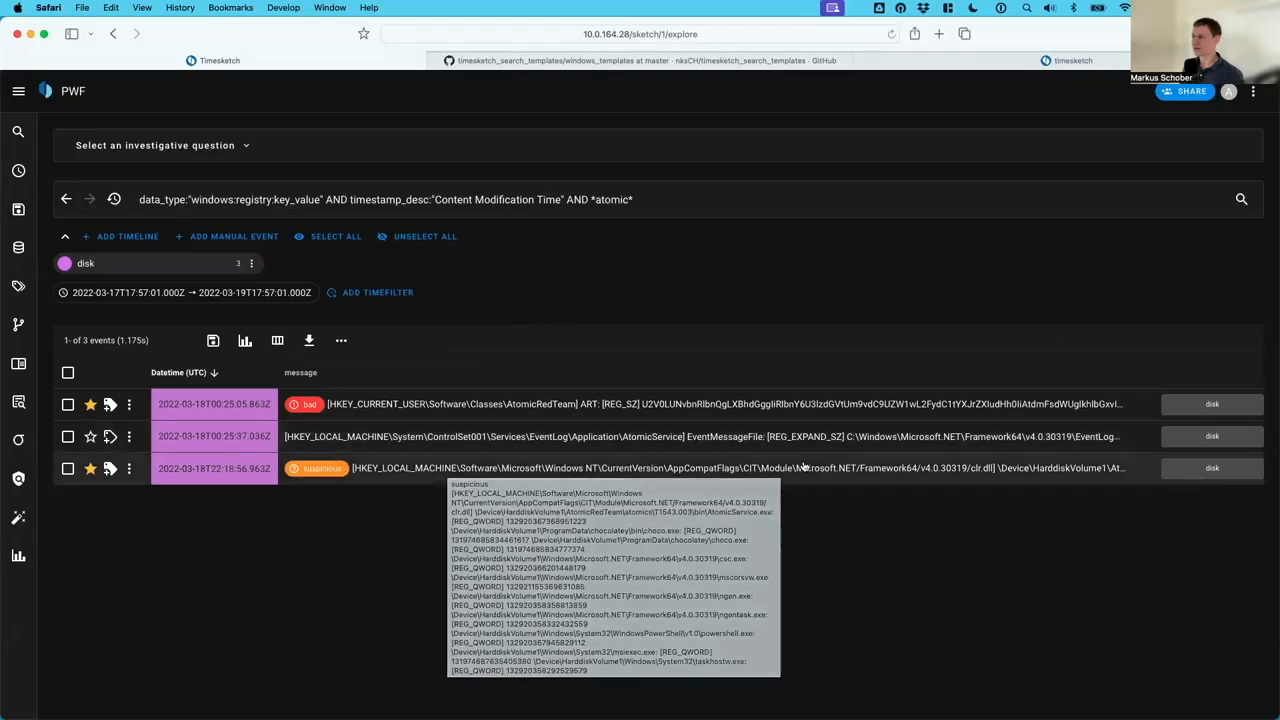
- Expand the suspicious-tagged clr.dll registry event, highlight its message from the key path through AtomicService.exe, and collapse the event
{"action": "left_click", "coordinate": [908, 472]}
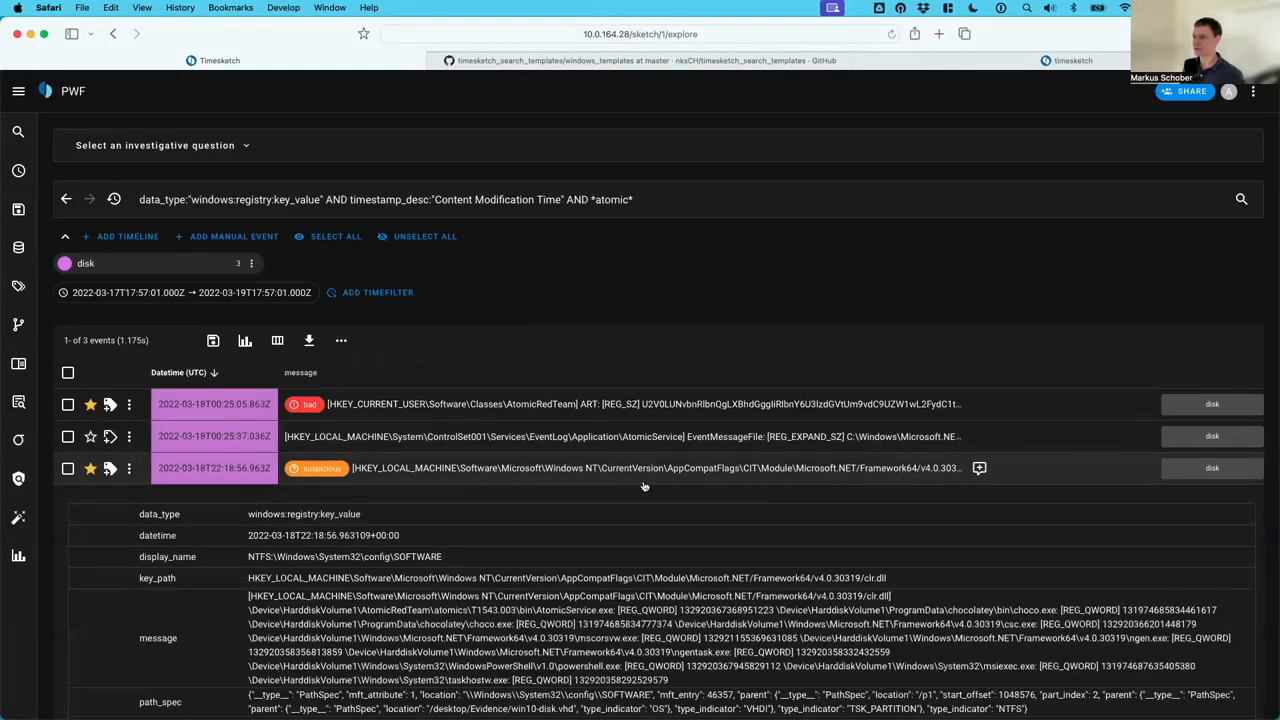
{"action": "scroll", "coordinate": [651, 487], "scroll_direction": "down", "scroll_amount": 3}
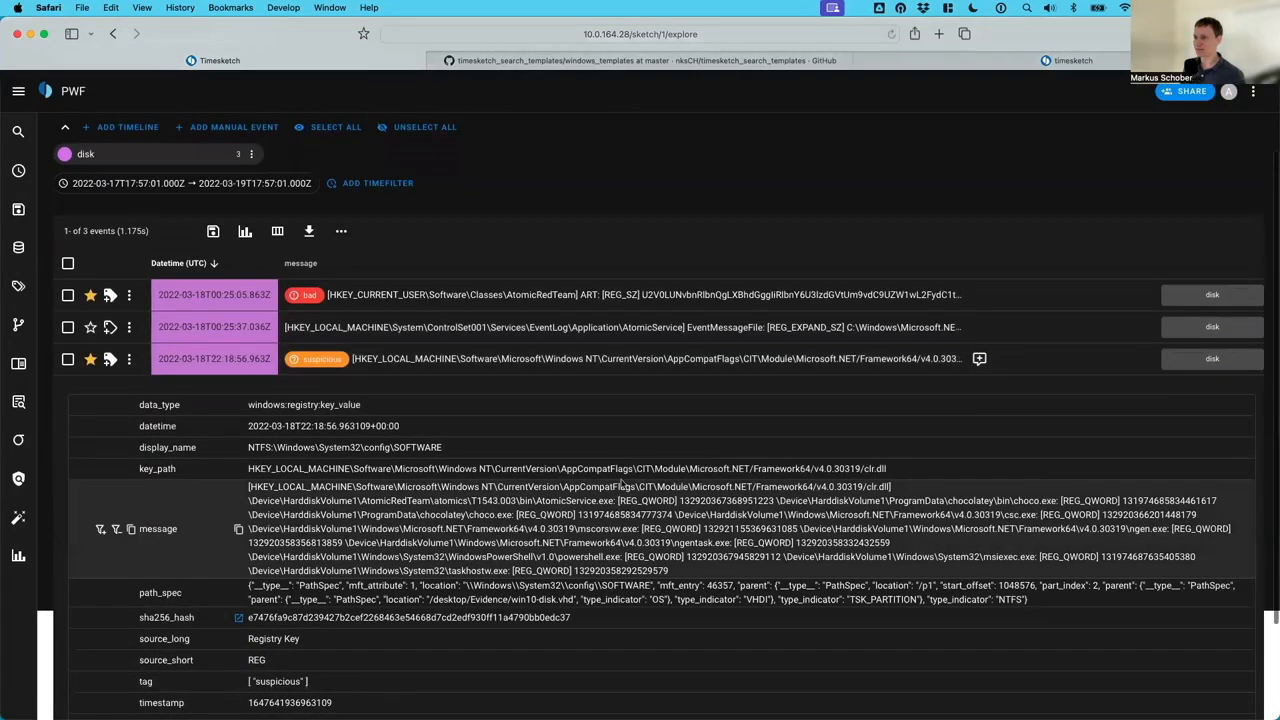
{"action": "left_click_drag", "start_coordinate": [612, 500], "coordinate": [240, 505]}
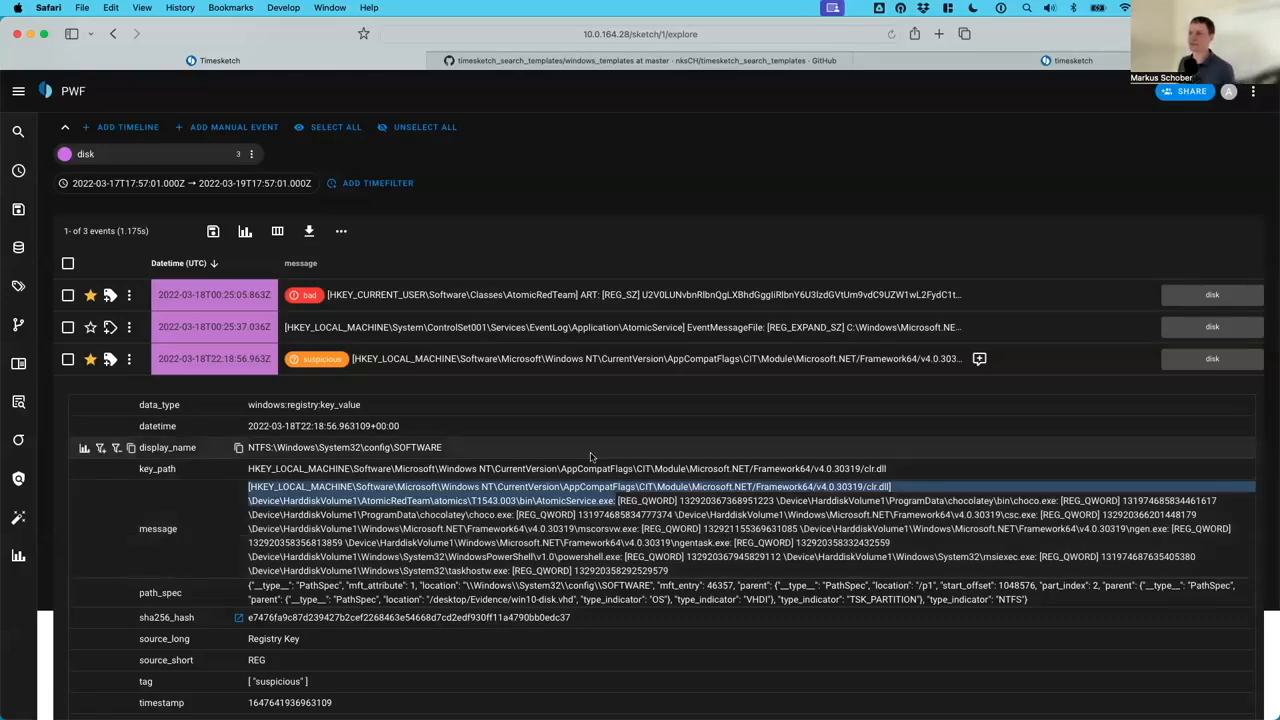
{"action": "left_click", "coordinate": [605, 358]}
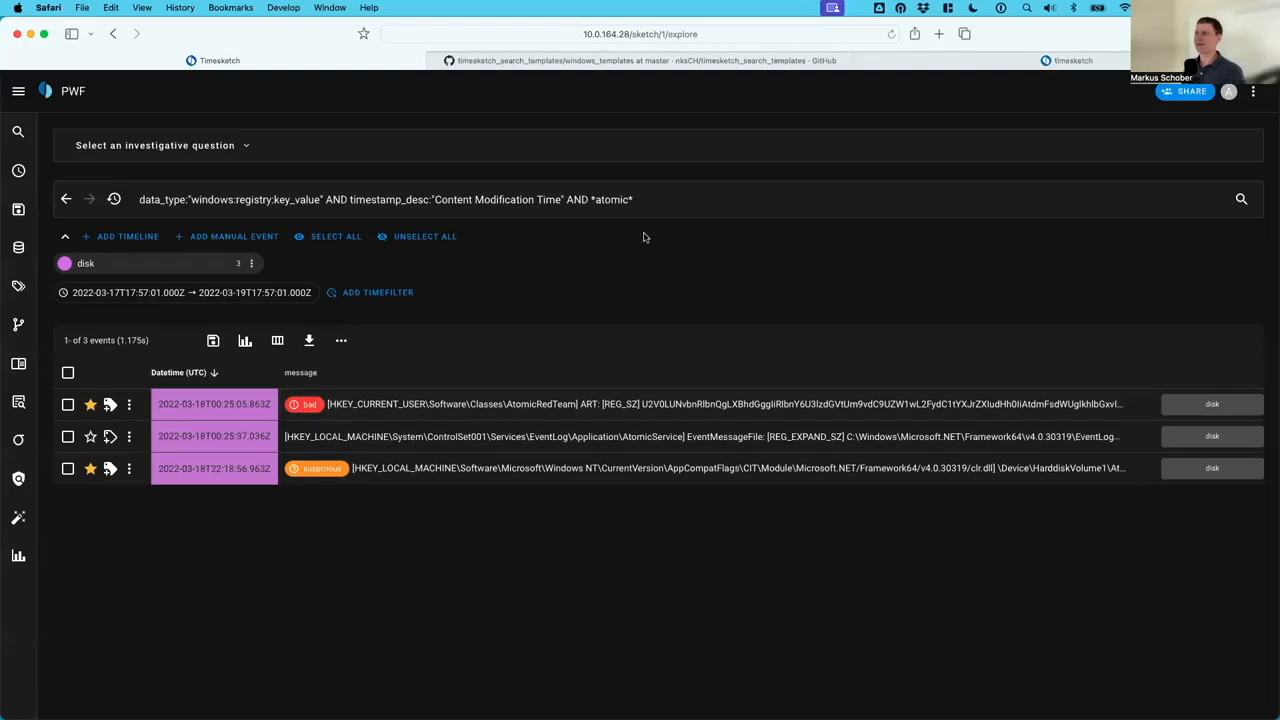
{"action": "left_click", "coordinate": [645, 62]}
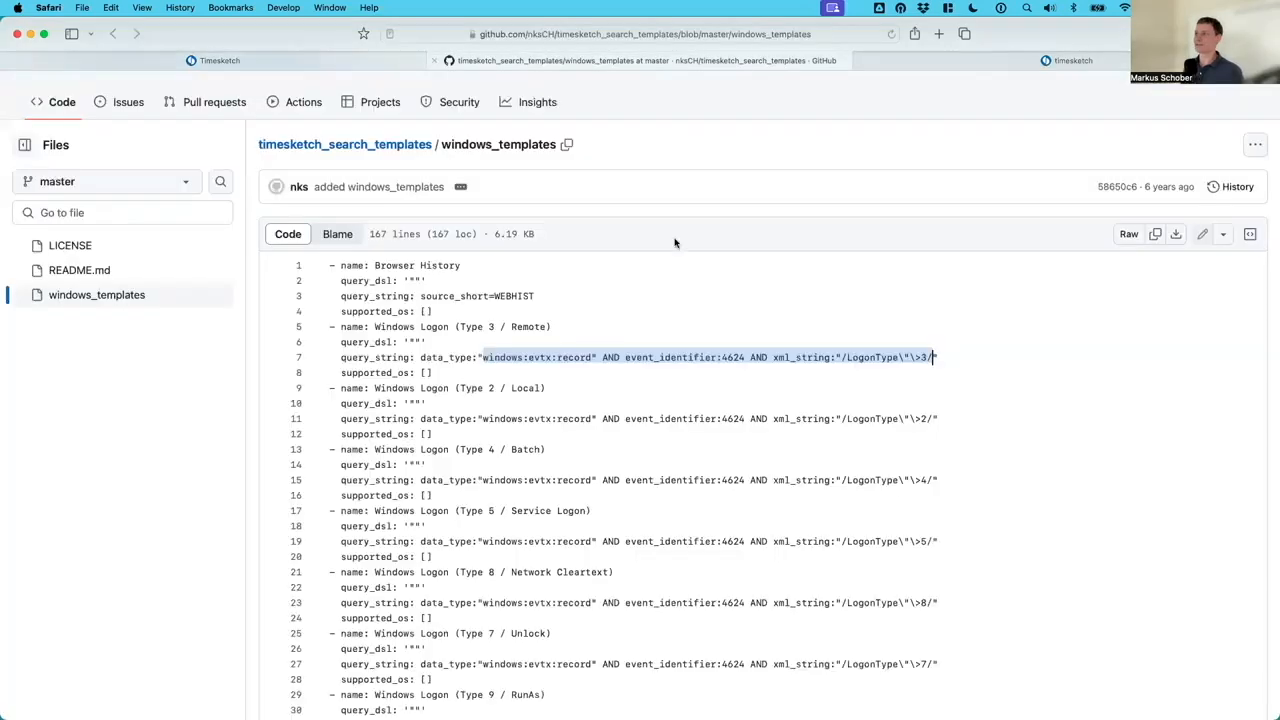
{"action": "left_click", "coordinate": [315, 57]}
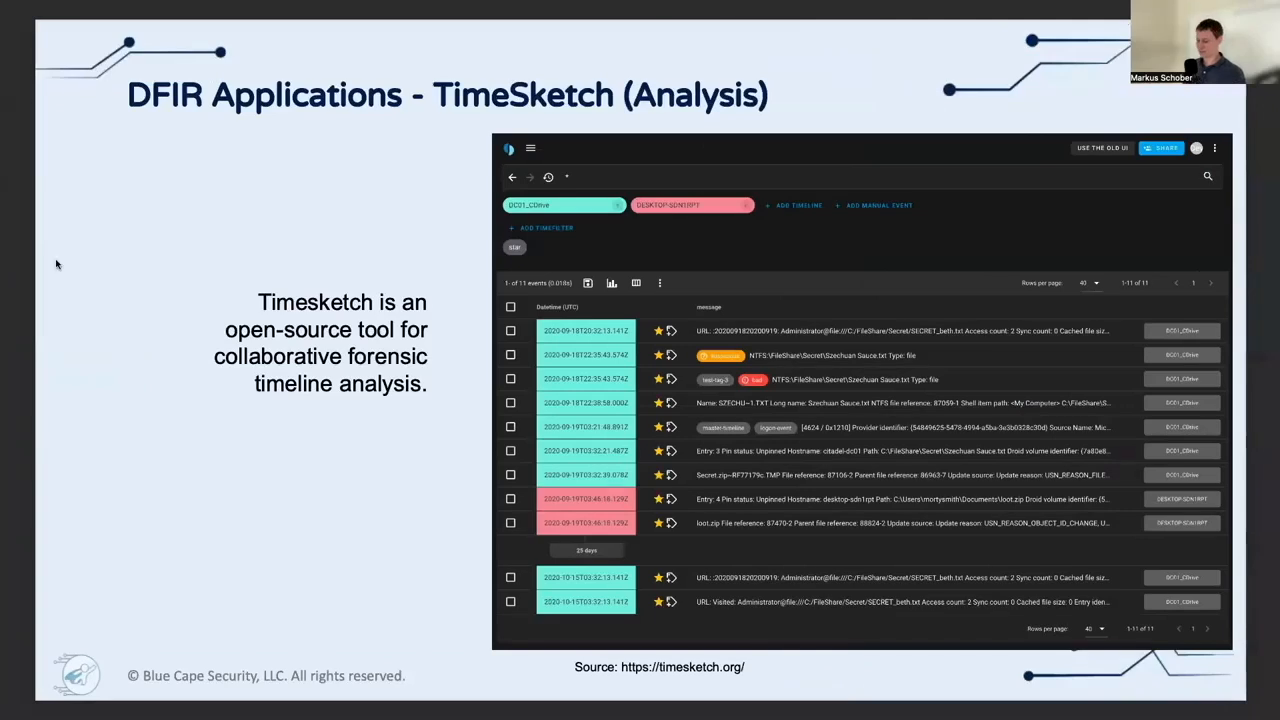
{"action": "key", "text": "Left"}
{"action": "key", "text": "Left"}
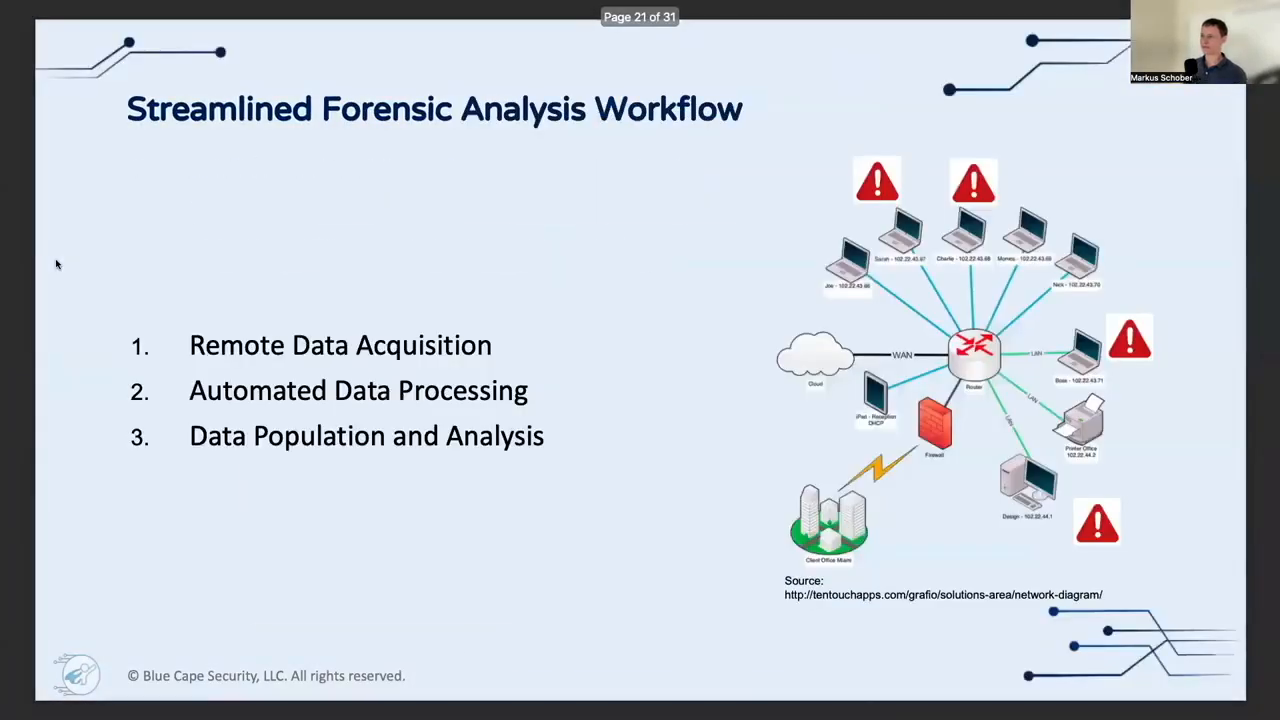
{"action": "key", "text": "Right"}
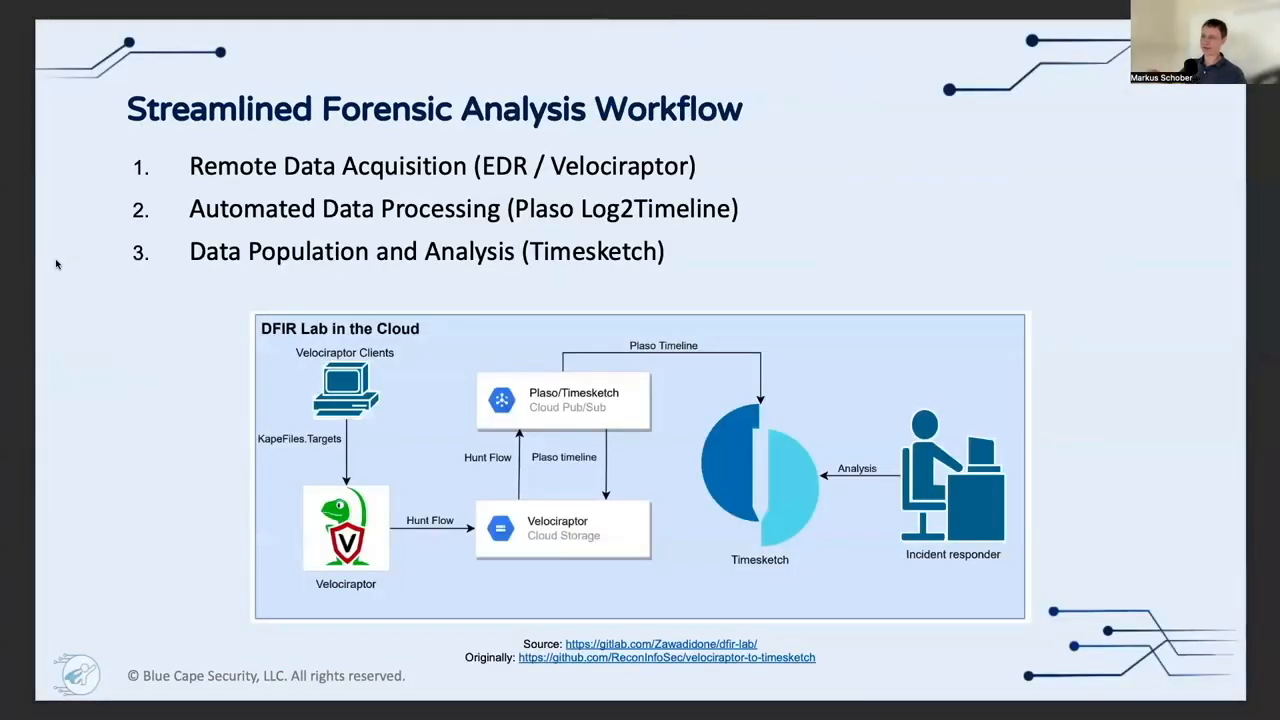